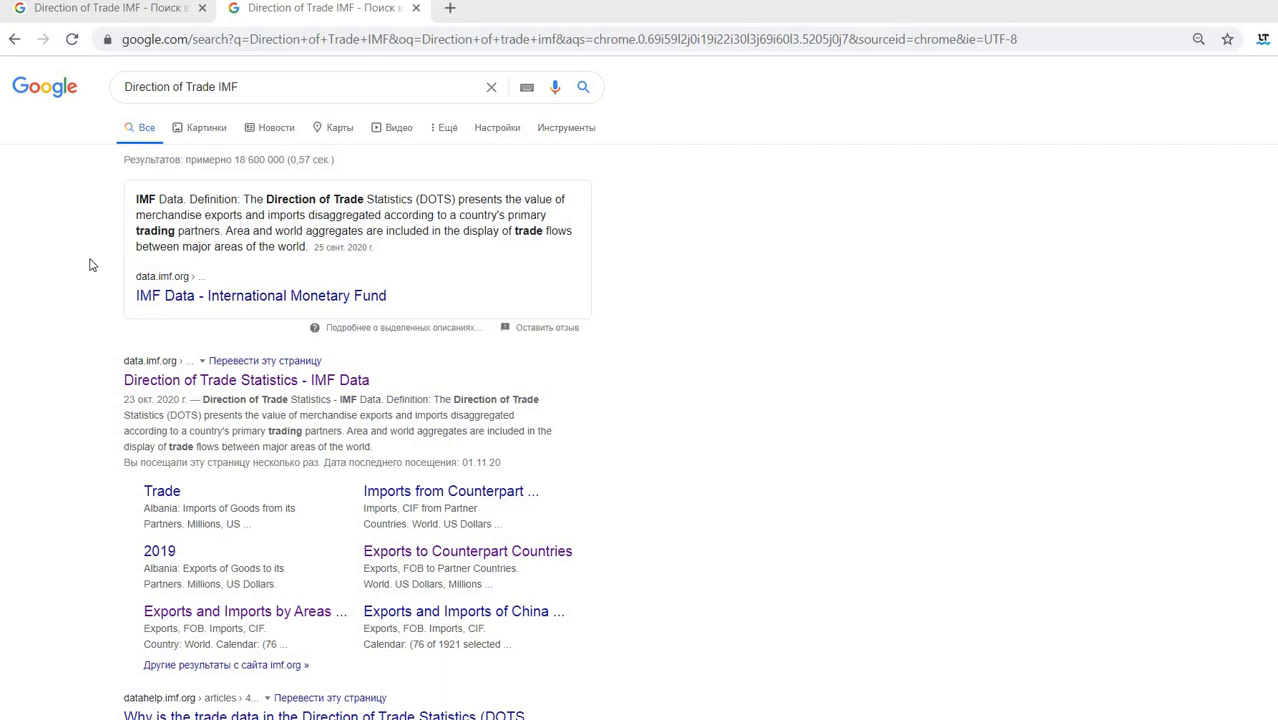
- Open the 'Direction of Trade Statistics - IMF Data' result in a new tab and switch to it
right_click(195, 381)
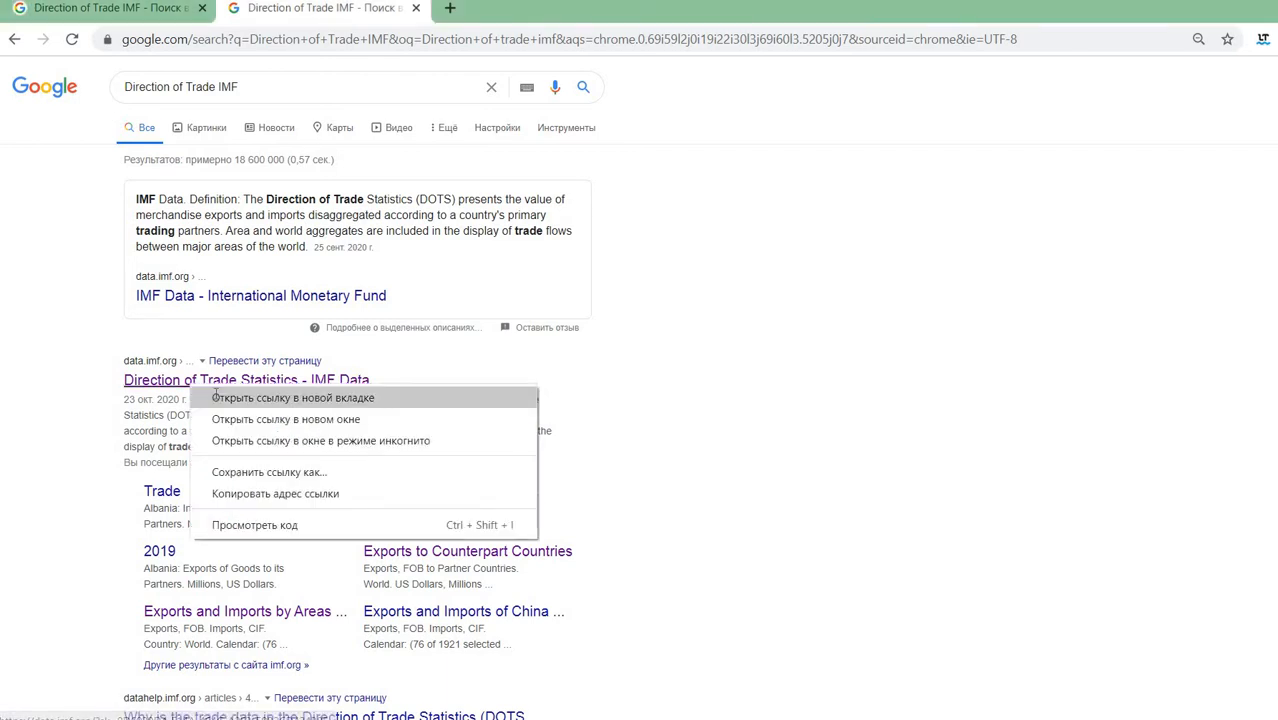
click(255, 395)
key(ctrl+Tab)
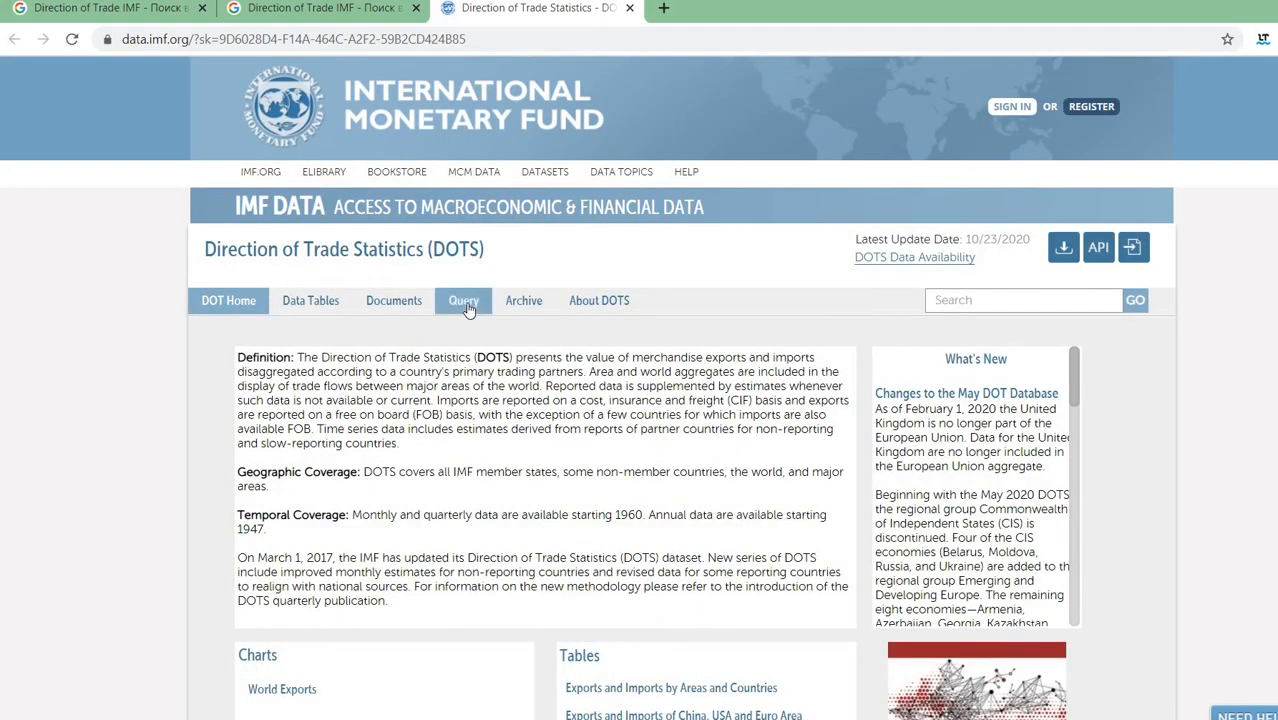
- Open the DOTS data query table
click(465, 302)
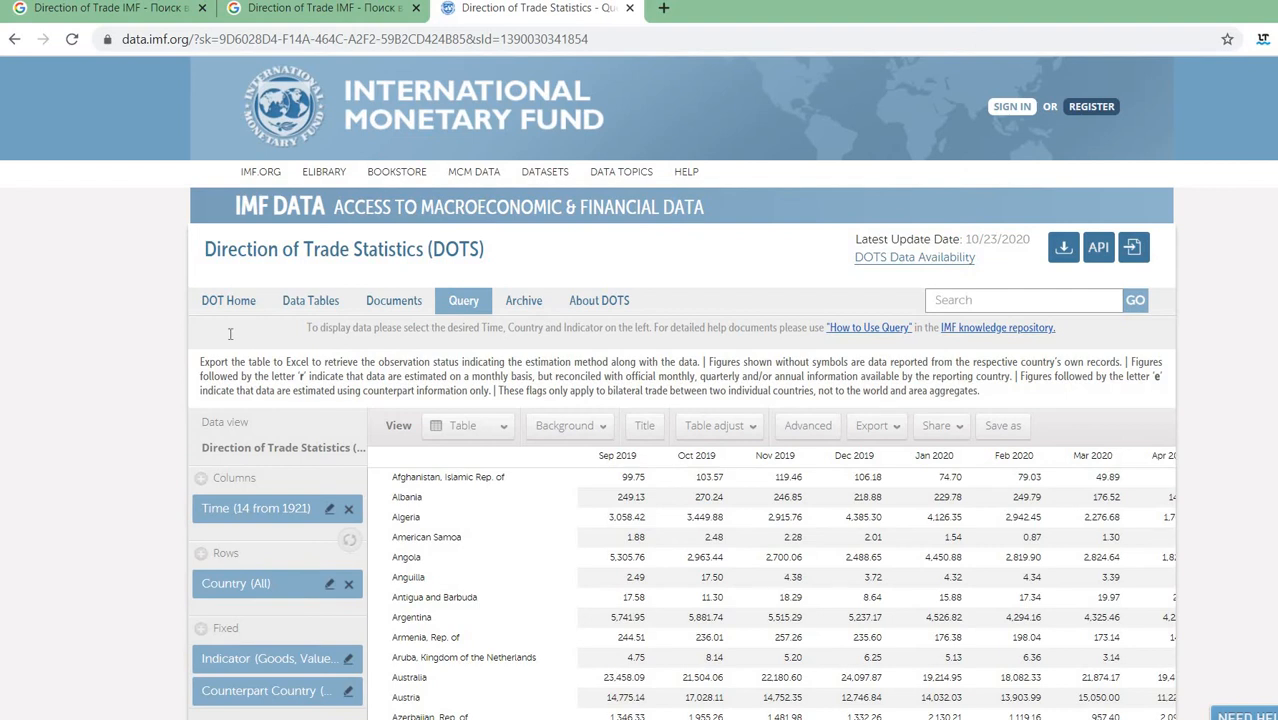
scroll(1203, 458, down, 1)
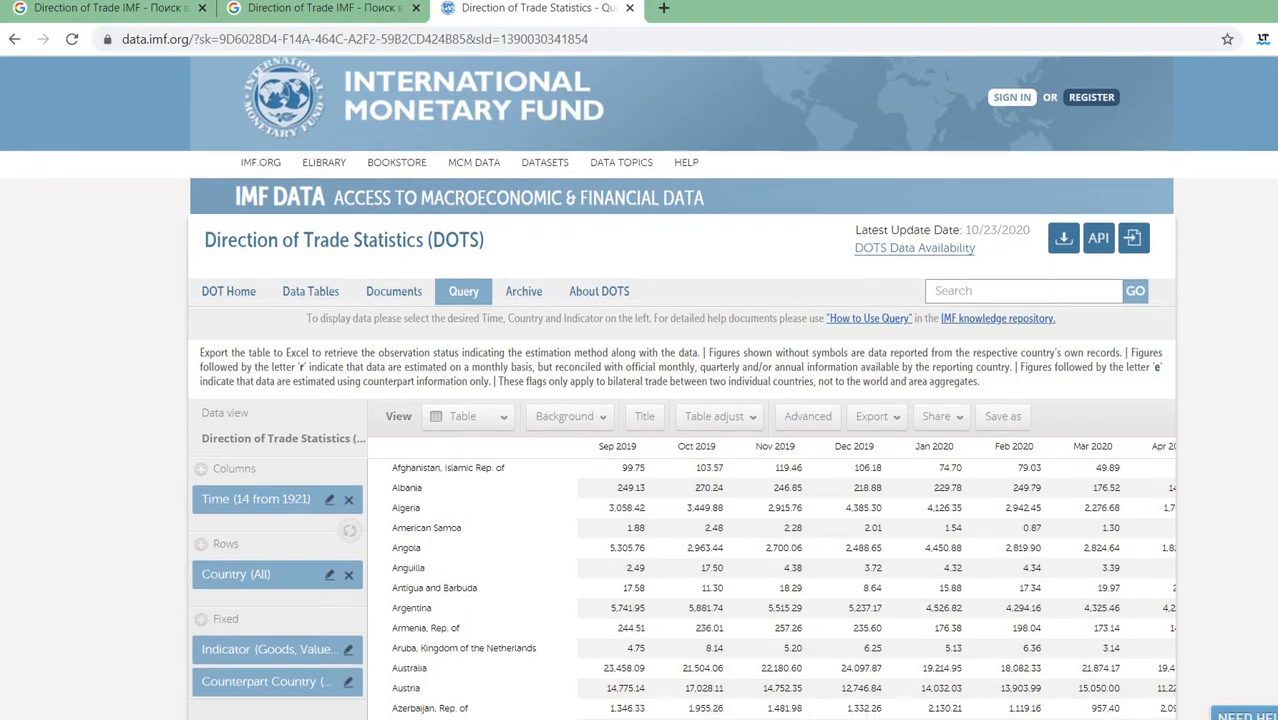
scroll(415, 496, down, 2)
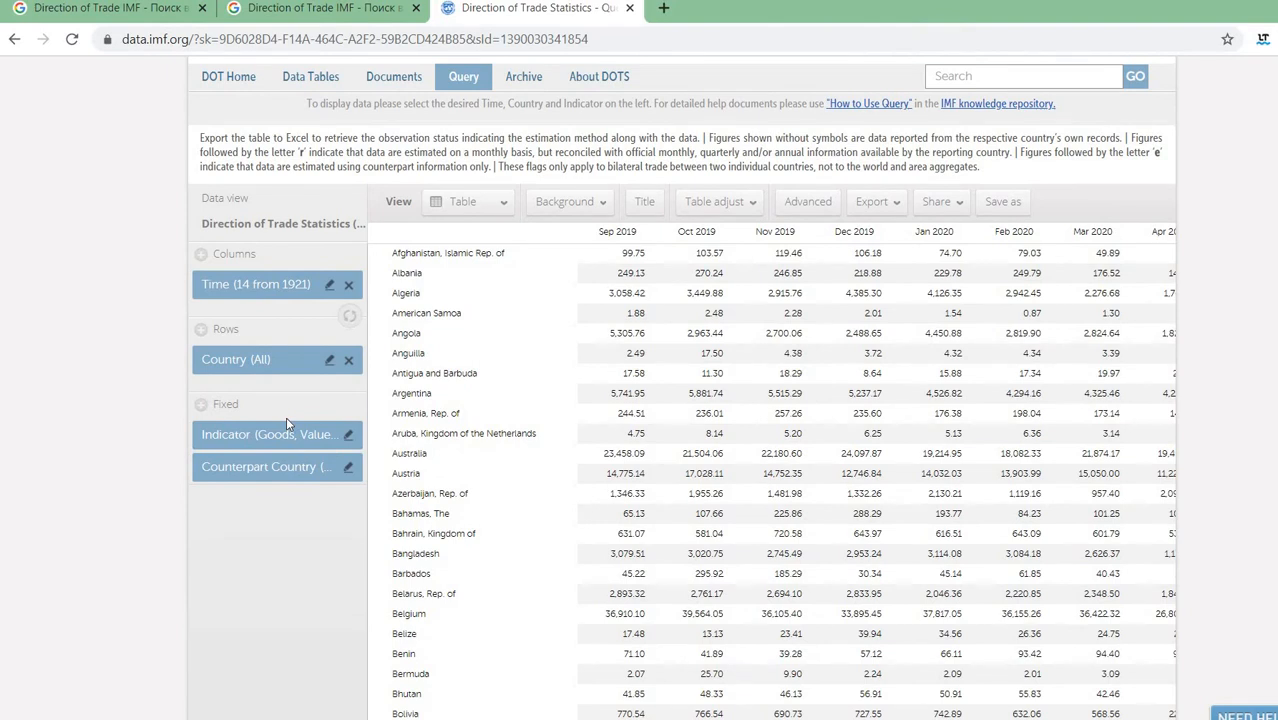
- Switch the Time filter's timeline frequency to Years instead of Months
click(331, 286)
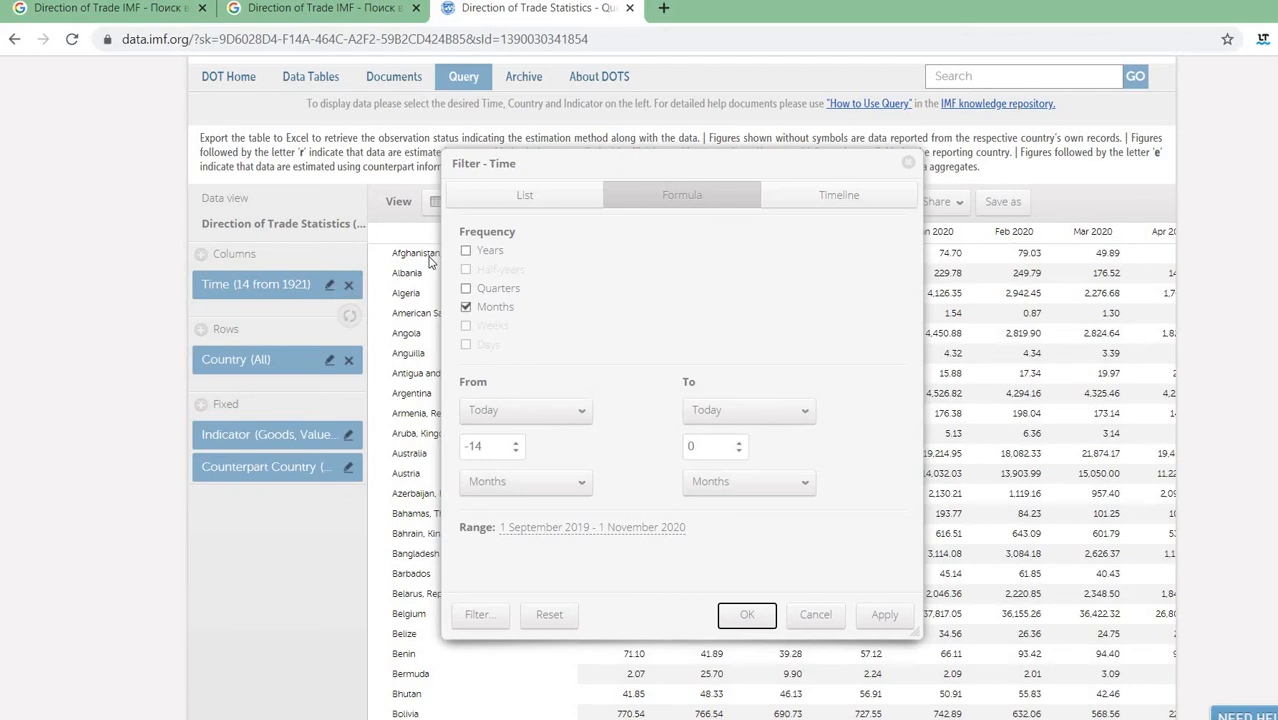
click(838, 201)
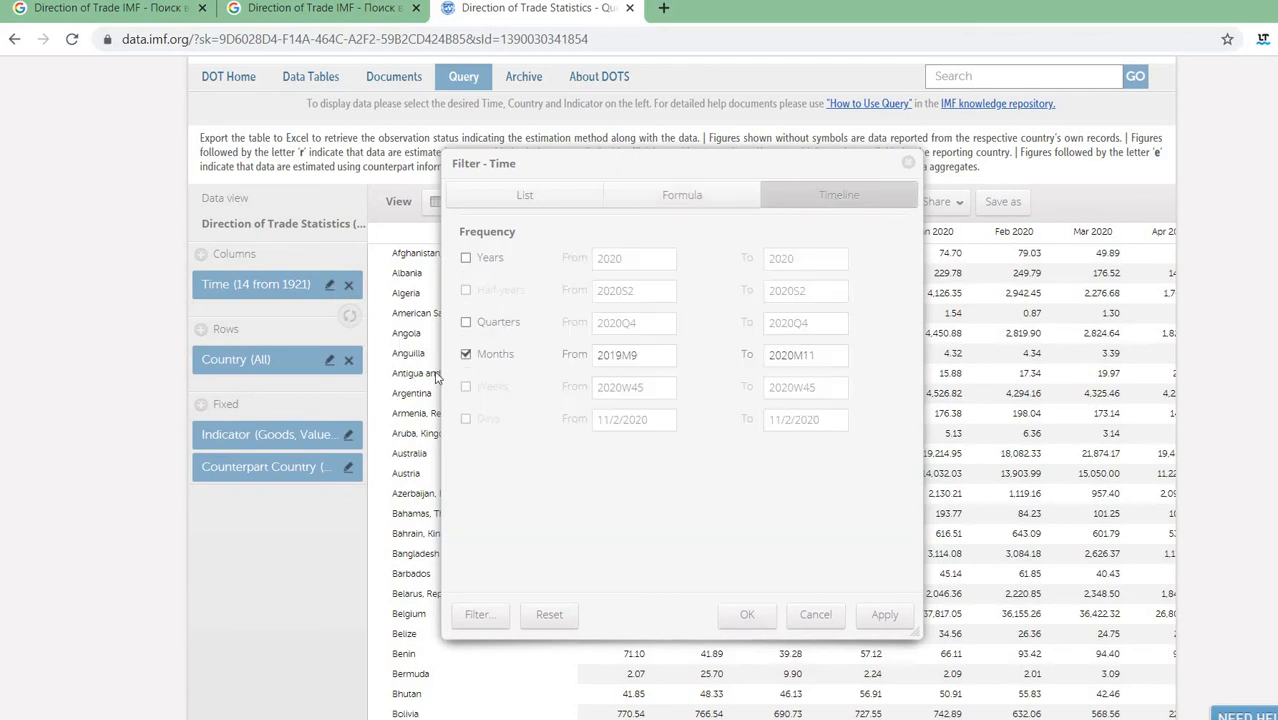
click(466, 355)
click(467, 259)
click(469, 357)
- Set the yearly range From 1991 To 2019 and apply it
double_click(599, 259)
key(BackSpace)
text(1991)
drag(803, 258, 747, 265)
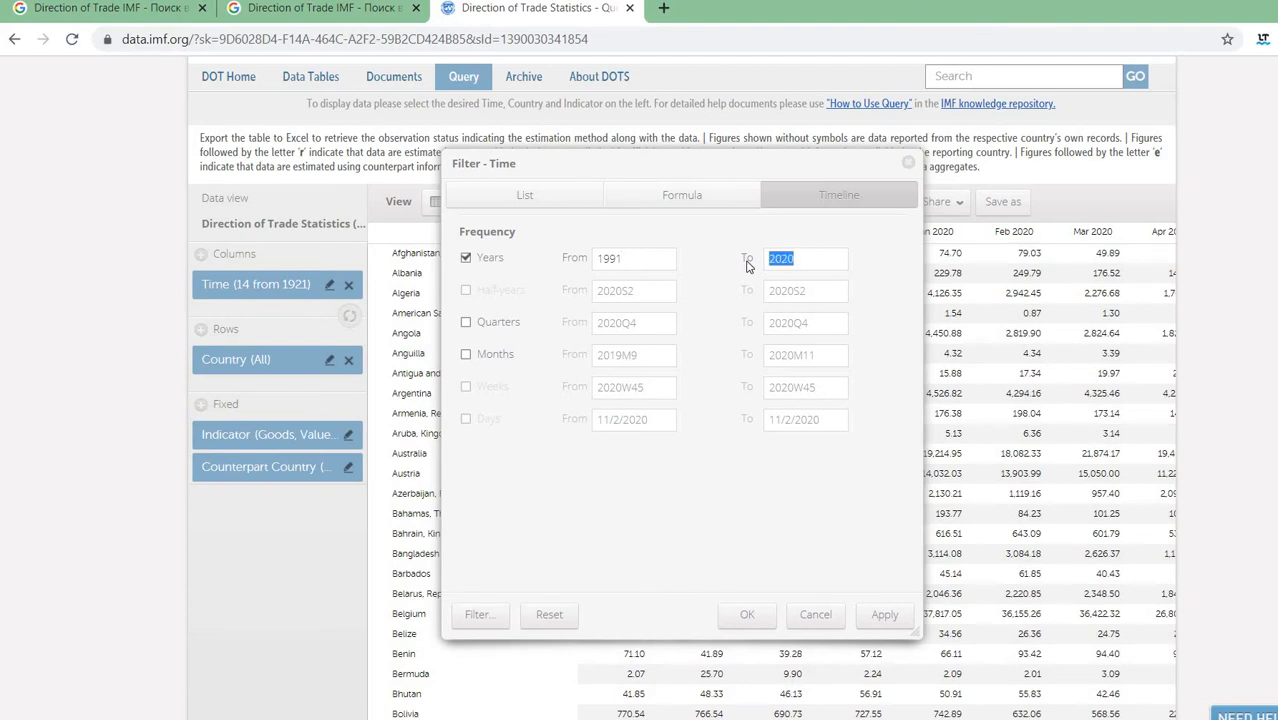
text(2019)
click(882, 614)
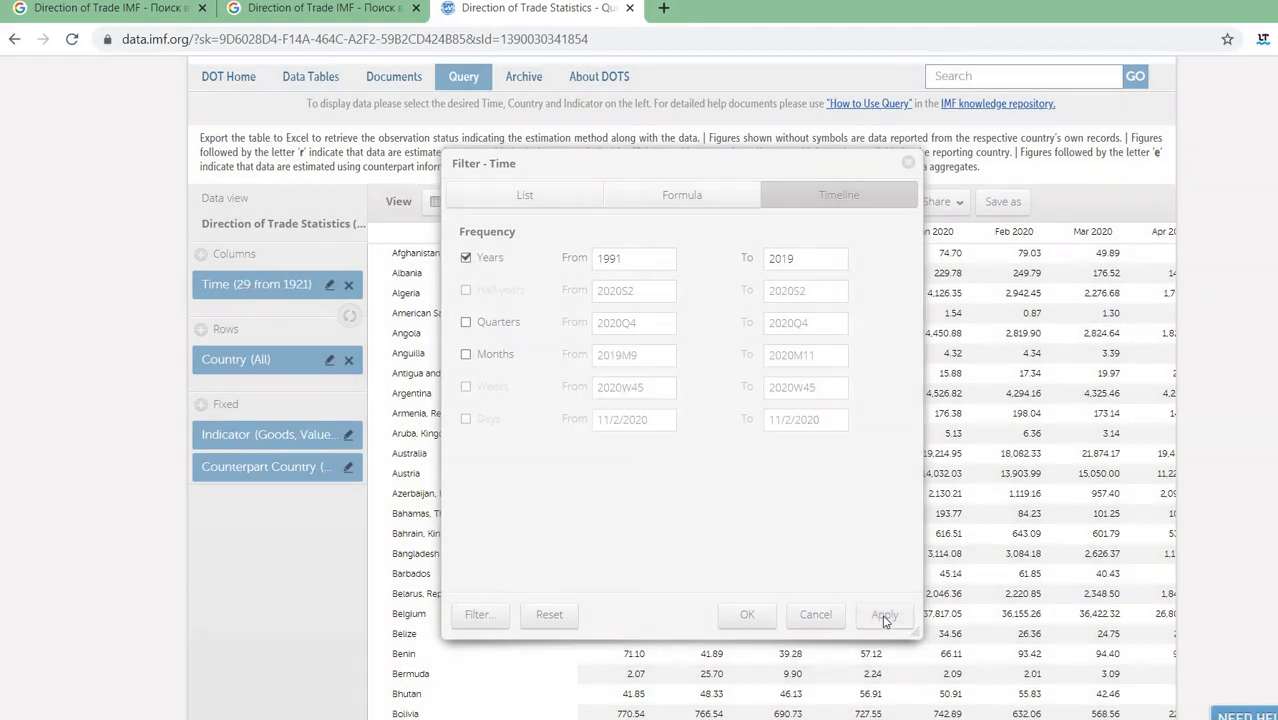
click(750, 615)
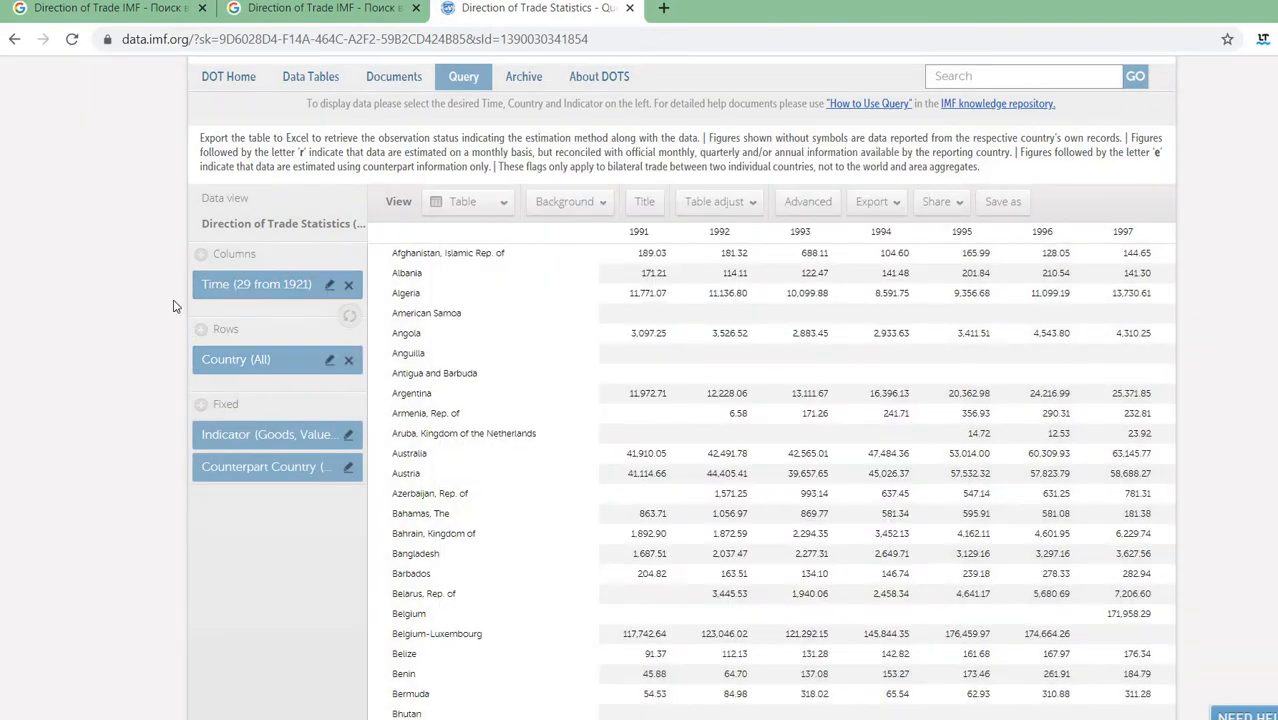
- Restrict rows to Algeria, American Samoa, Anguilla, Argentina, Australia, Austria and Bahamas, The
click(328, 362)
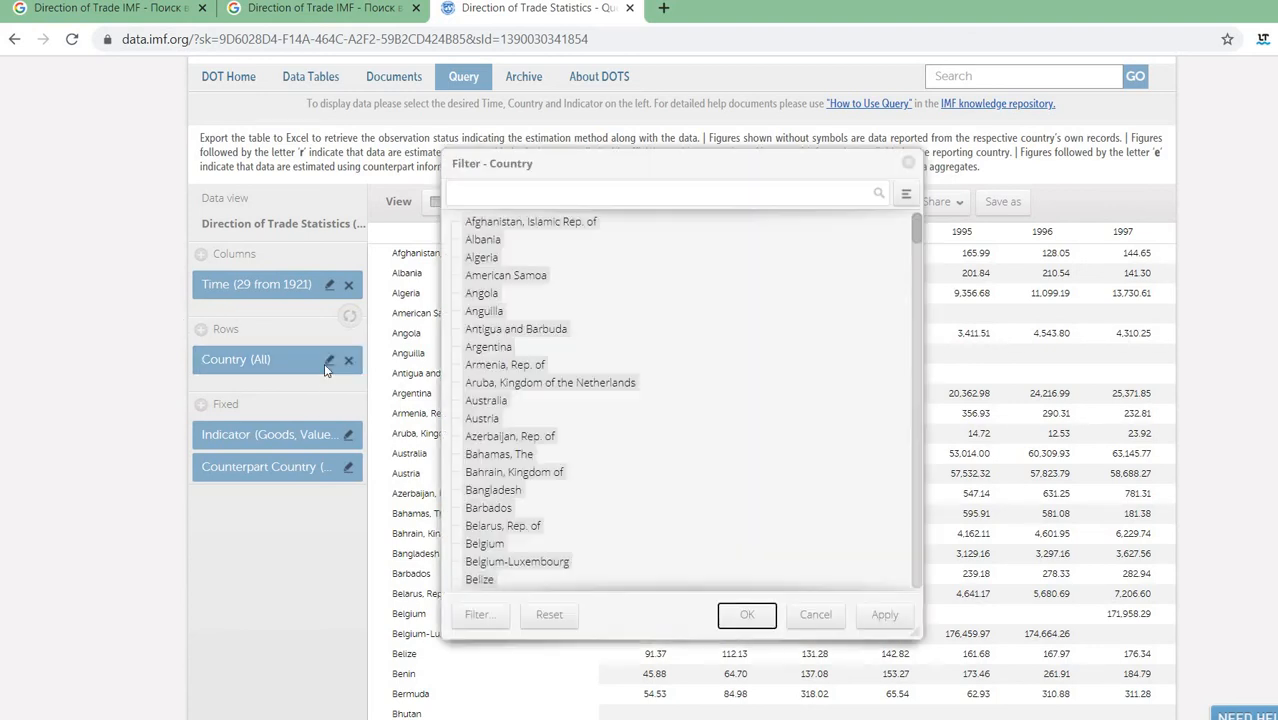
right_click(689, 300)
click(714, 350)
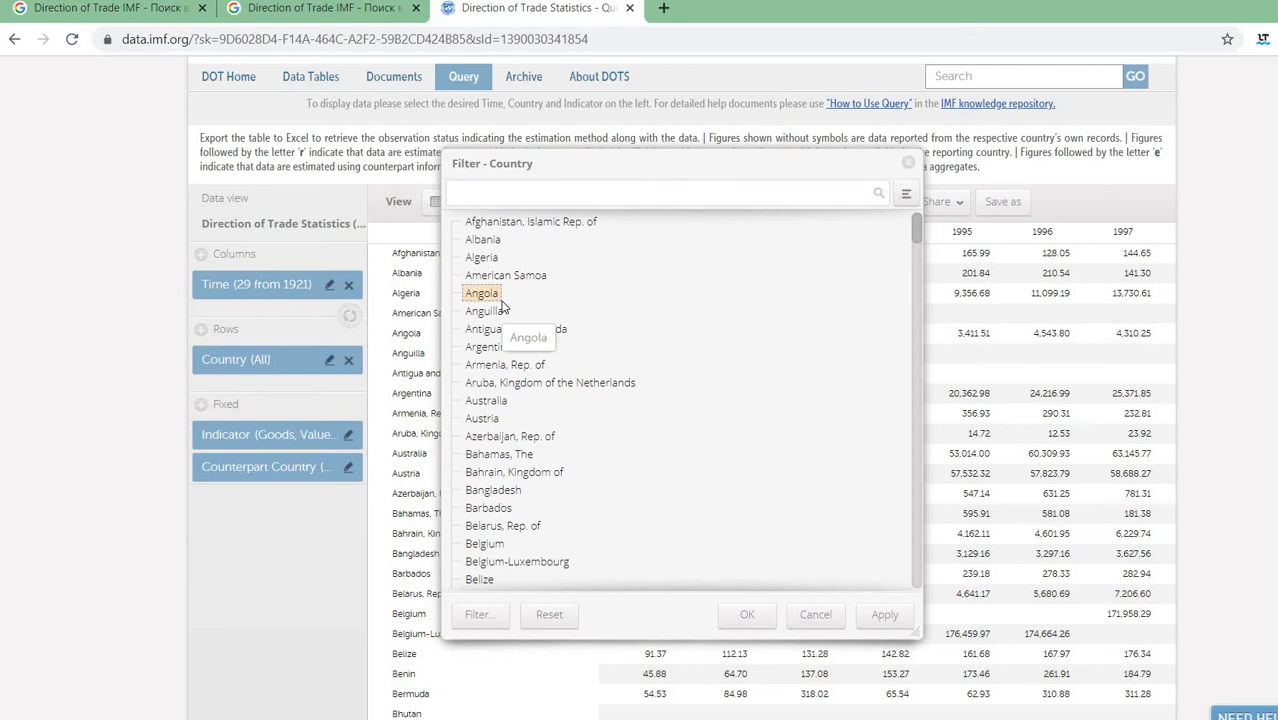
click(490, 347)
click(486, 400)
click(497, 454)
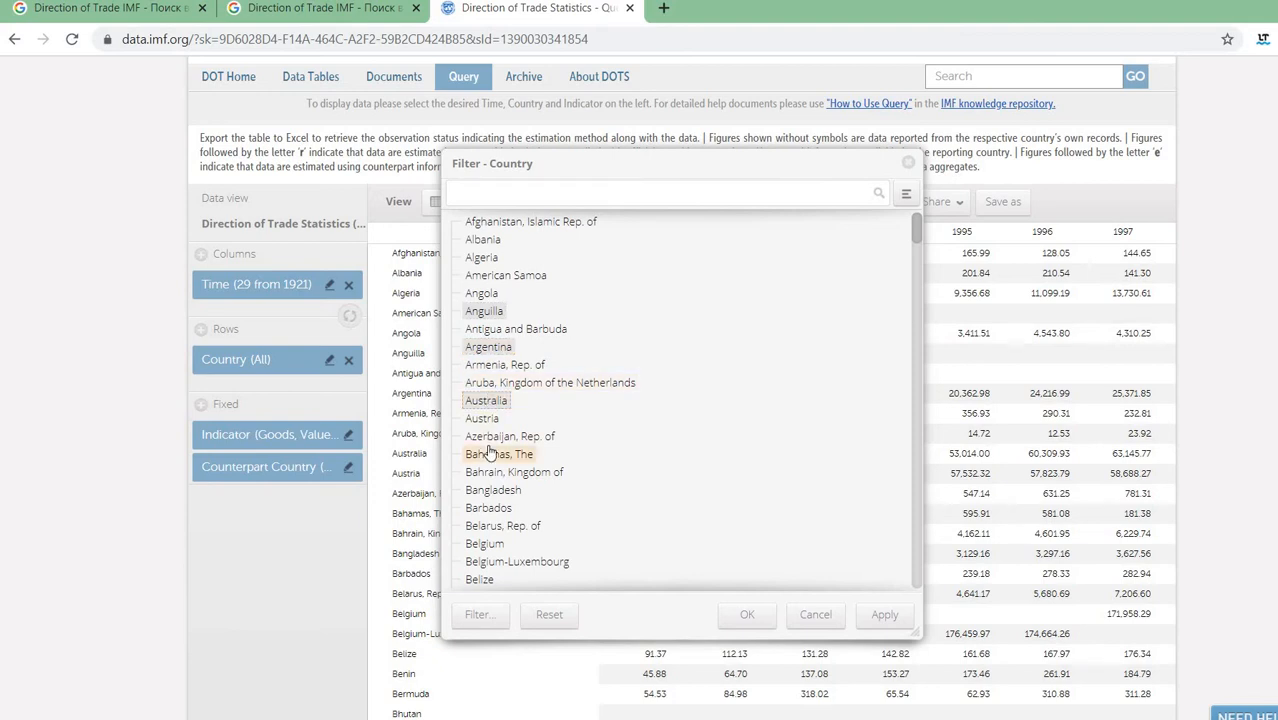
click(505, 275)
click(481, 257)
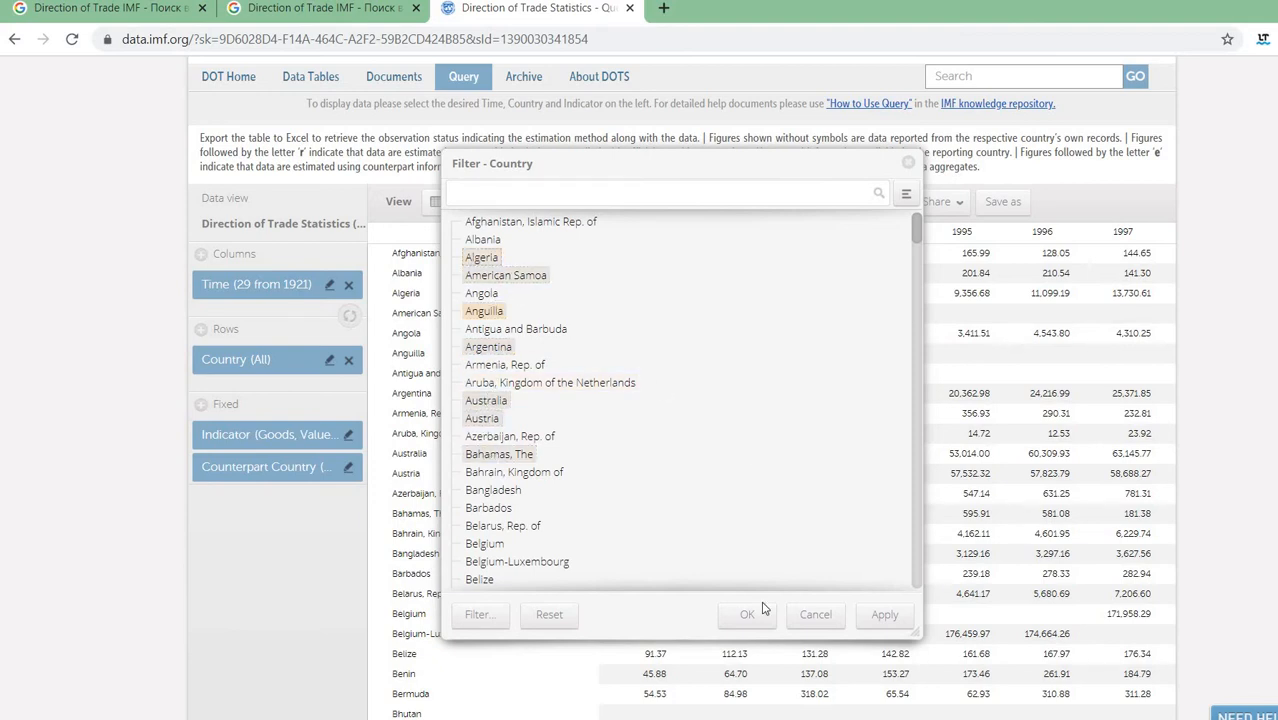
click(884, 615)
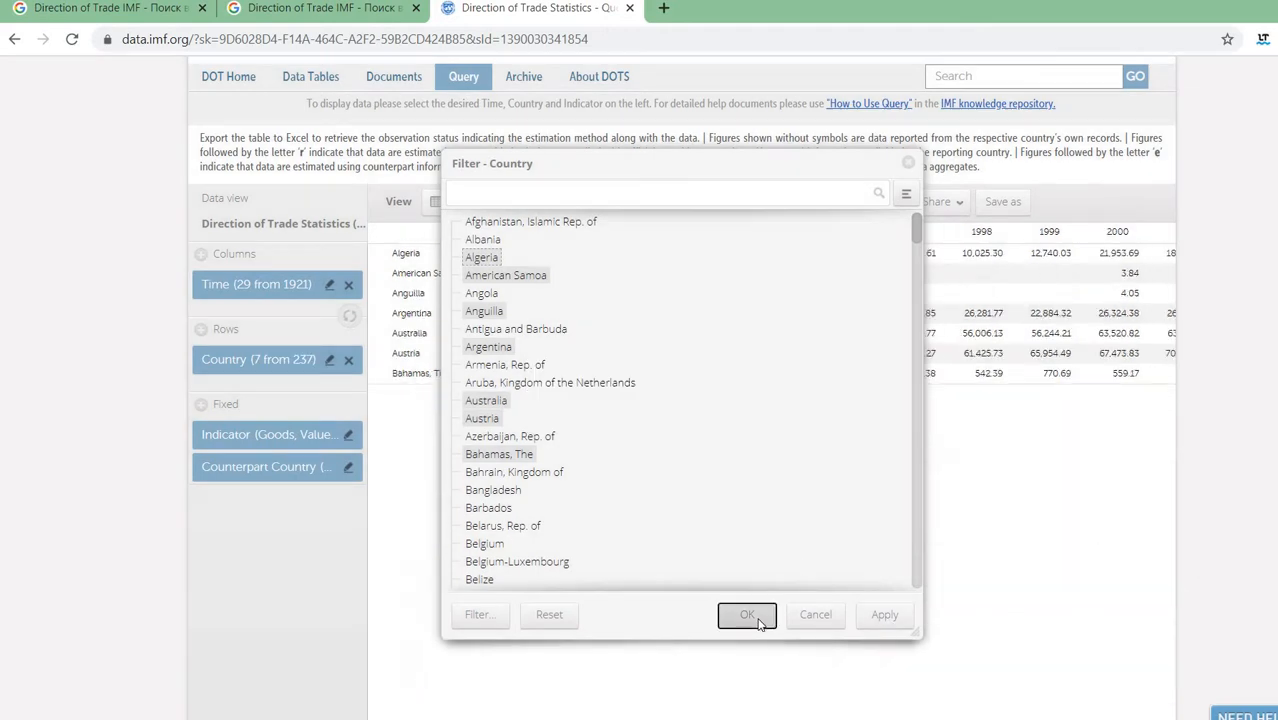
click(752, 614)
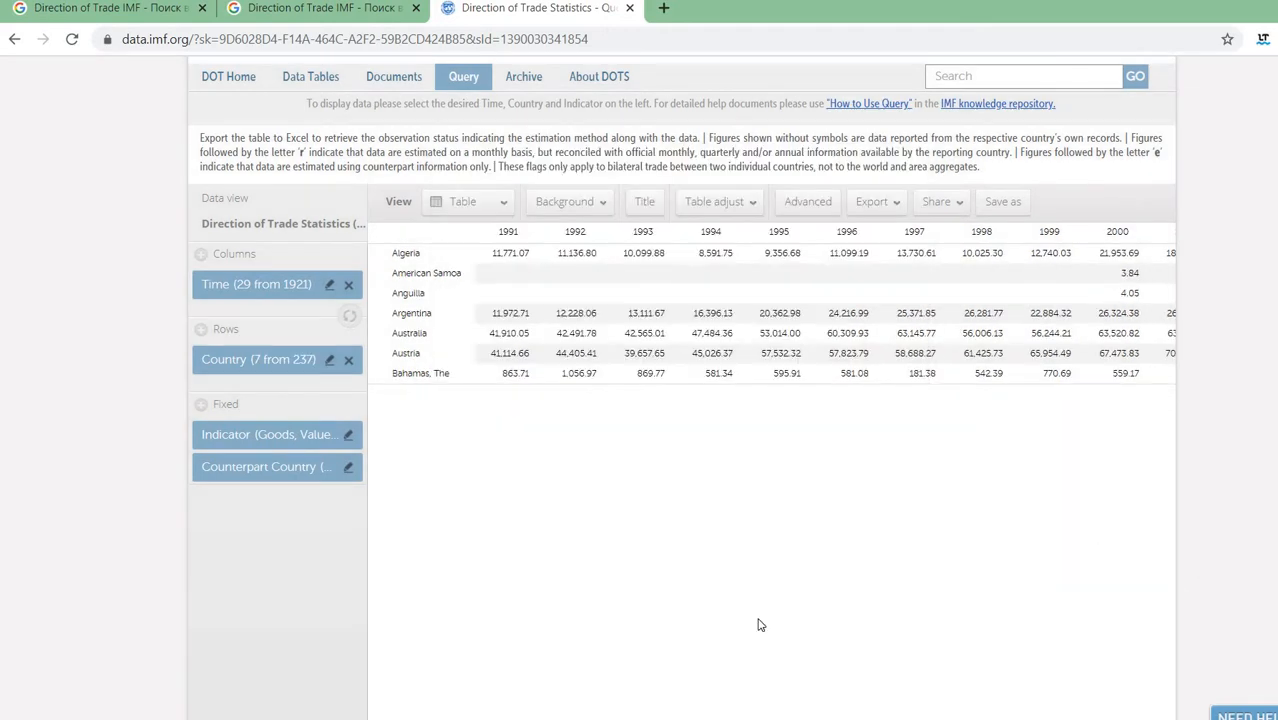
- Set the counterpart country to 'Poland, Rep. of'
click(344, 470)
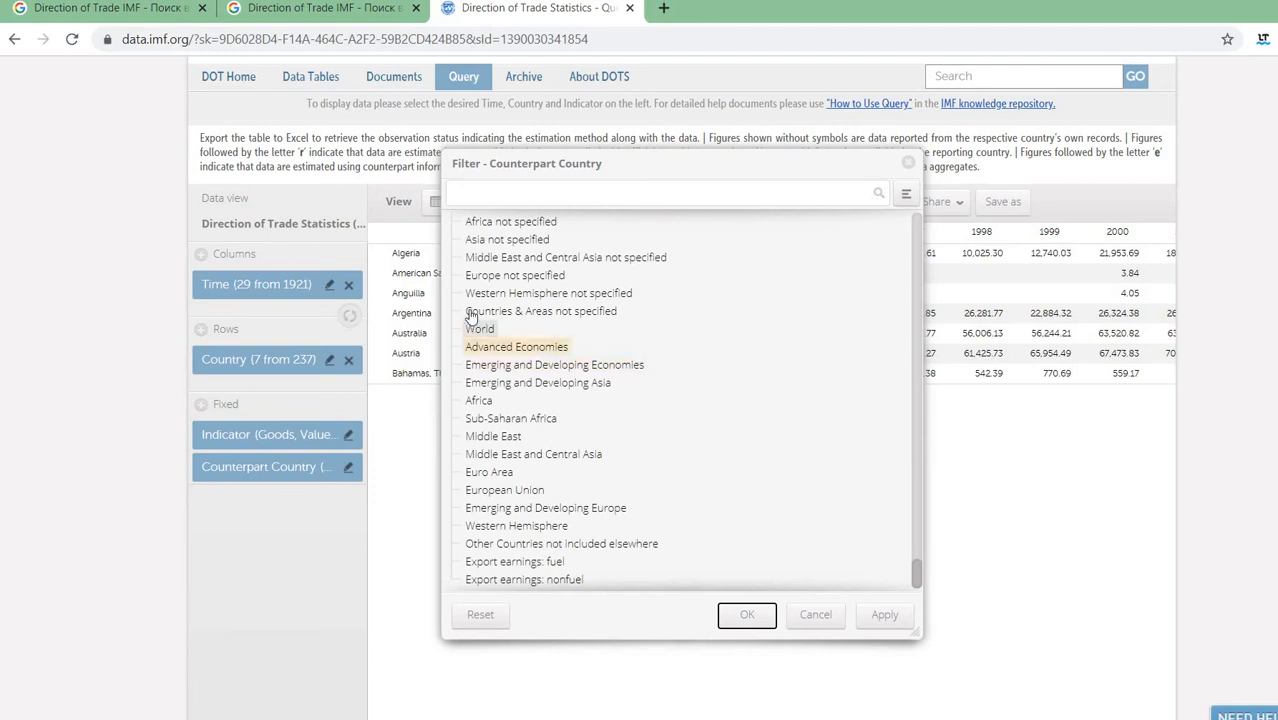
scroll(470, 316, up, 1)
scroll(470, 316, up, 1)
scroll(475, 340, up, 8)
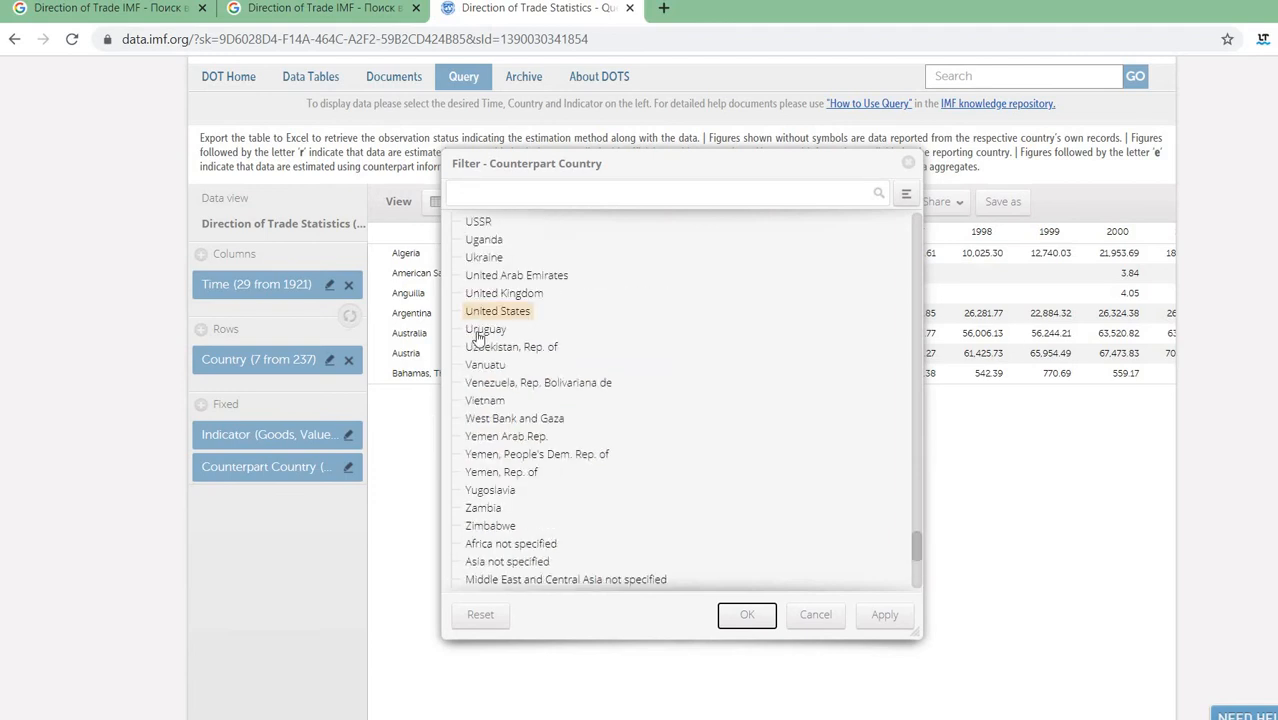
scroll(481, 370, up, 10)
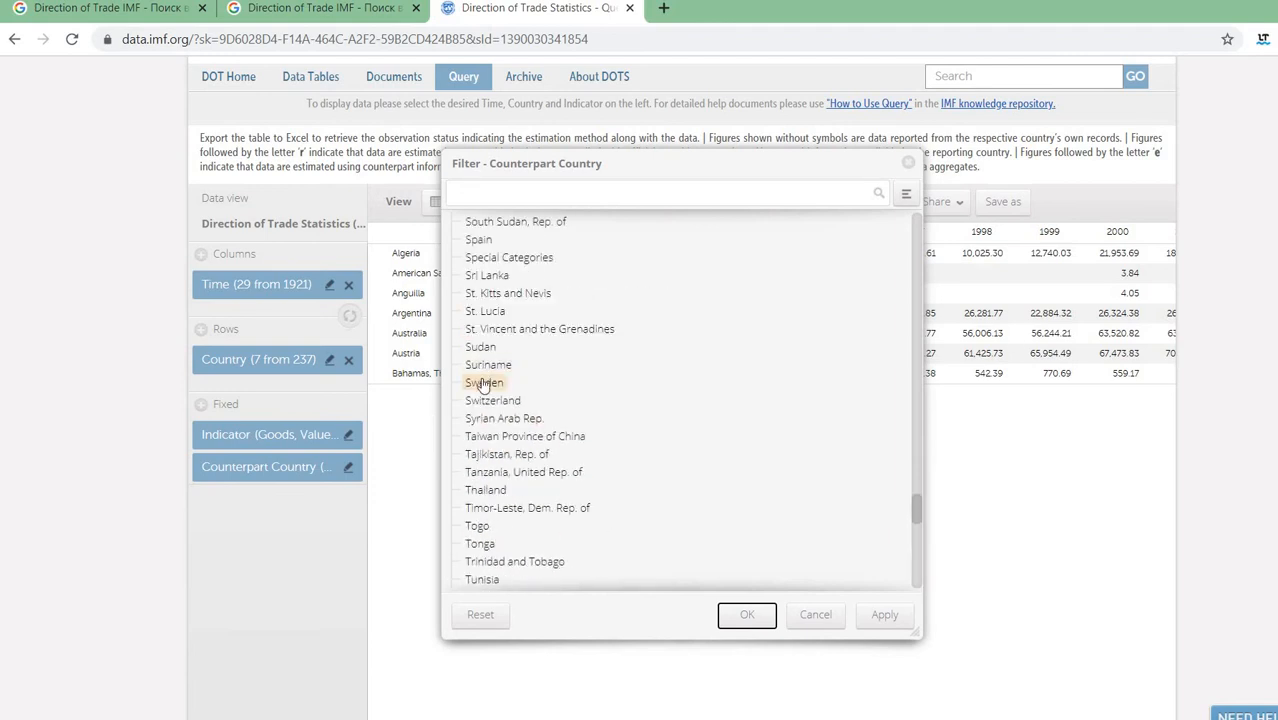
scroll(481, 383, up, 3)
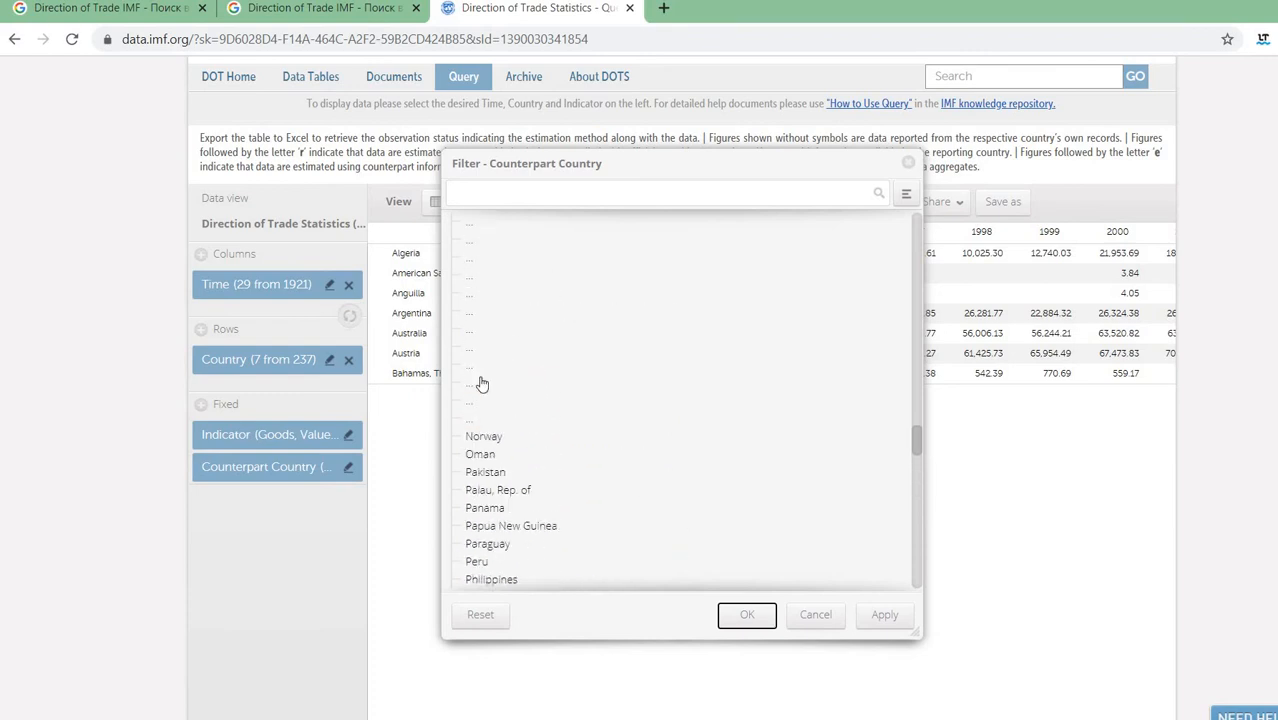
click(506, 490)
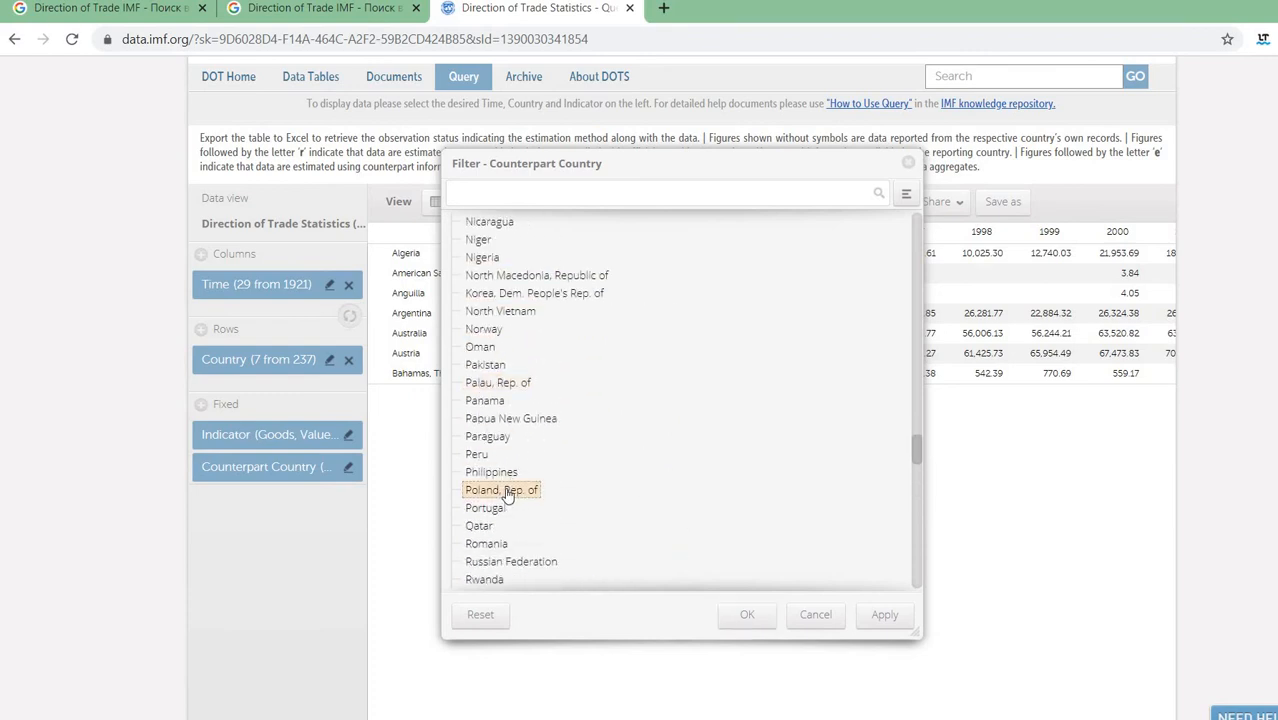
click(742, 616)
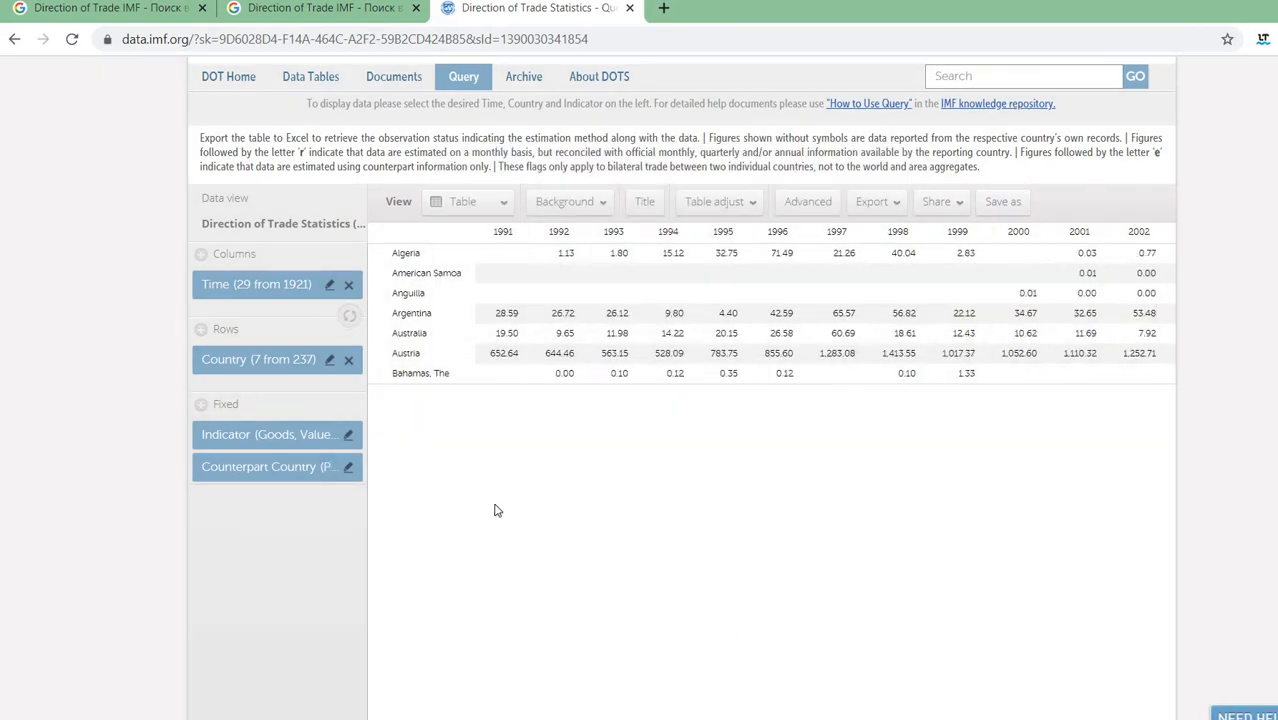
- Keep the Exports FOB indicator in the Indicator filter
click(348, 435)
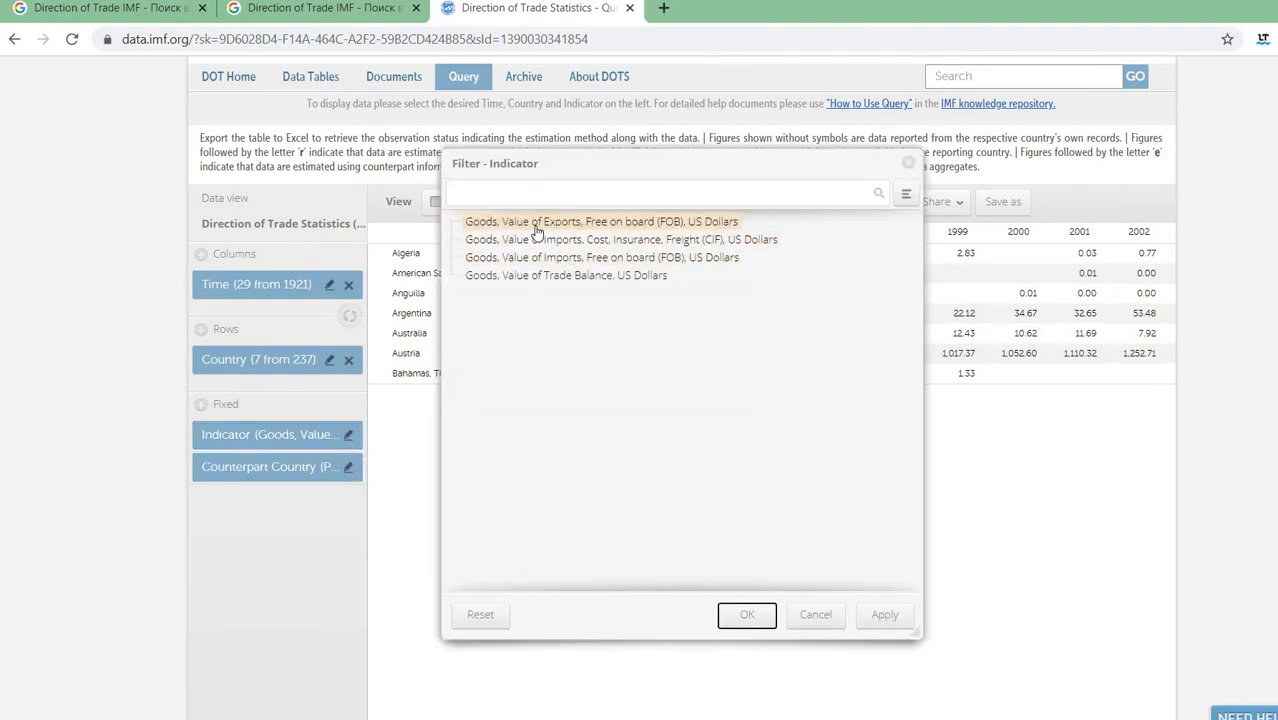
click(494, 257)
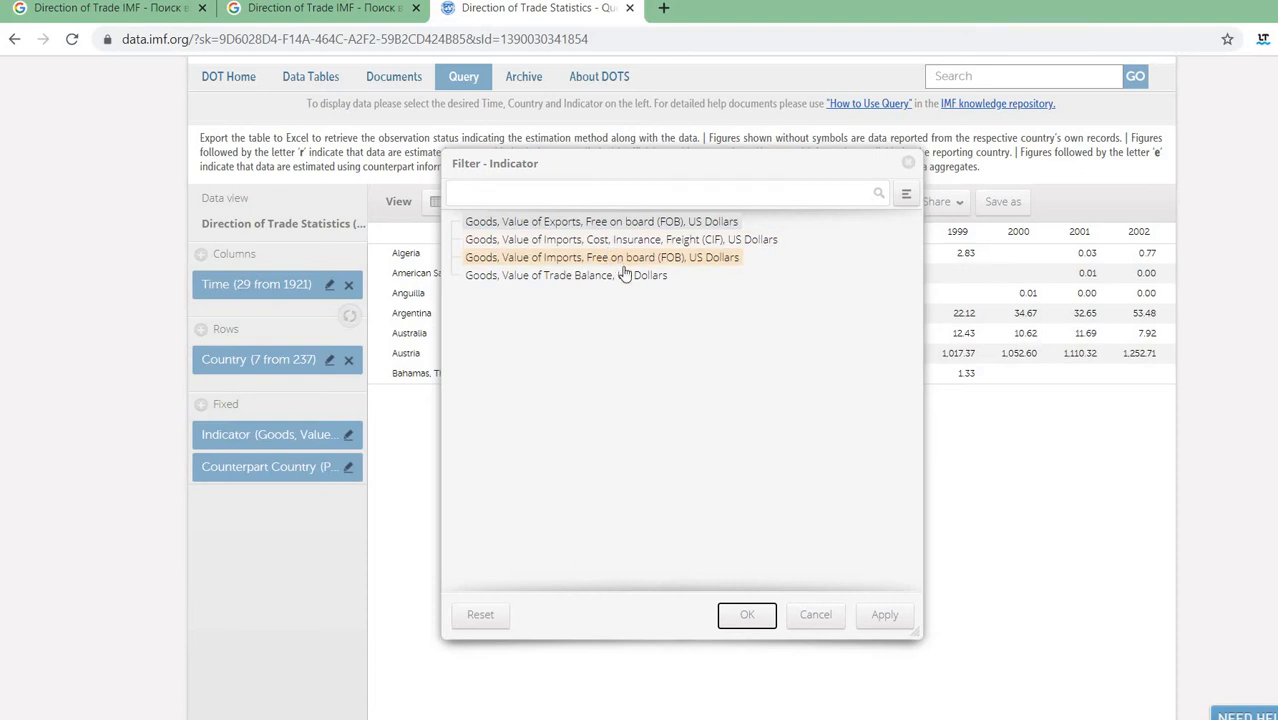
click(601, 228)
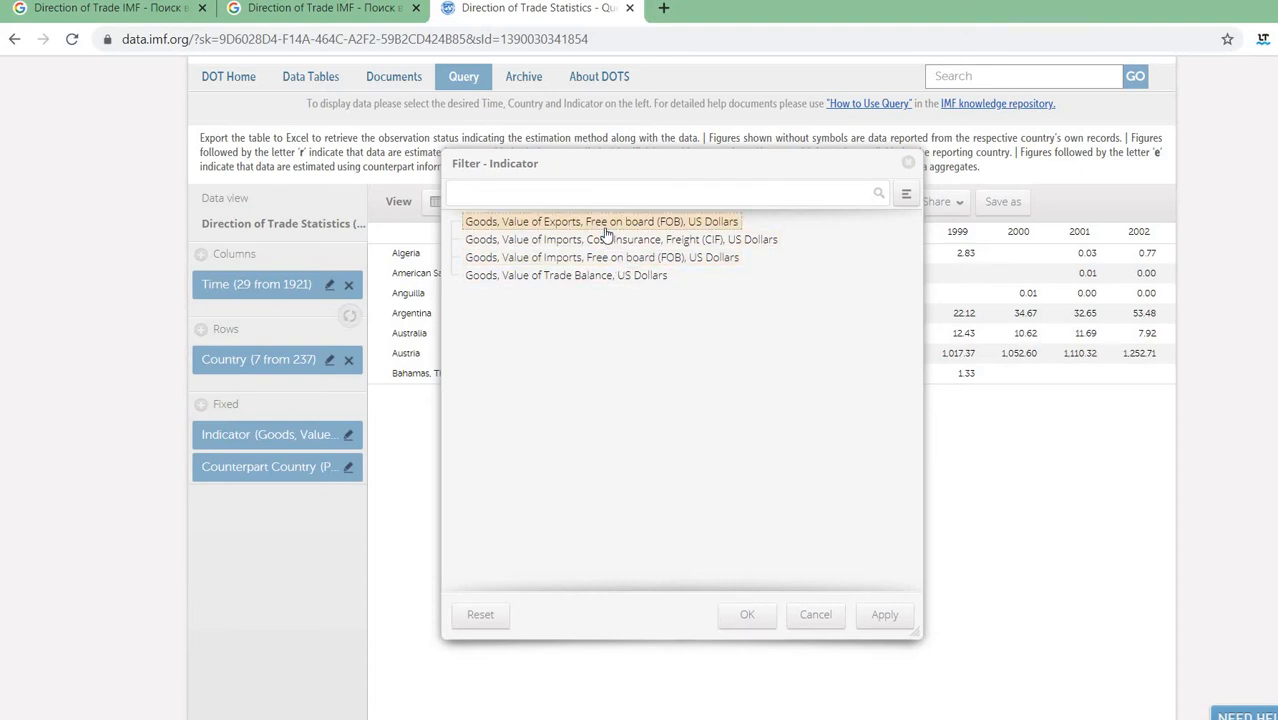
click(747, 616)
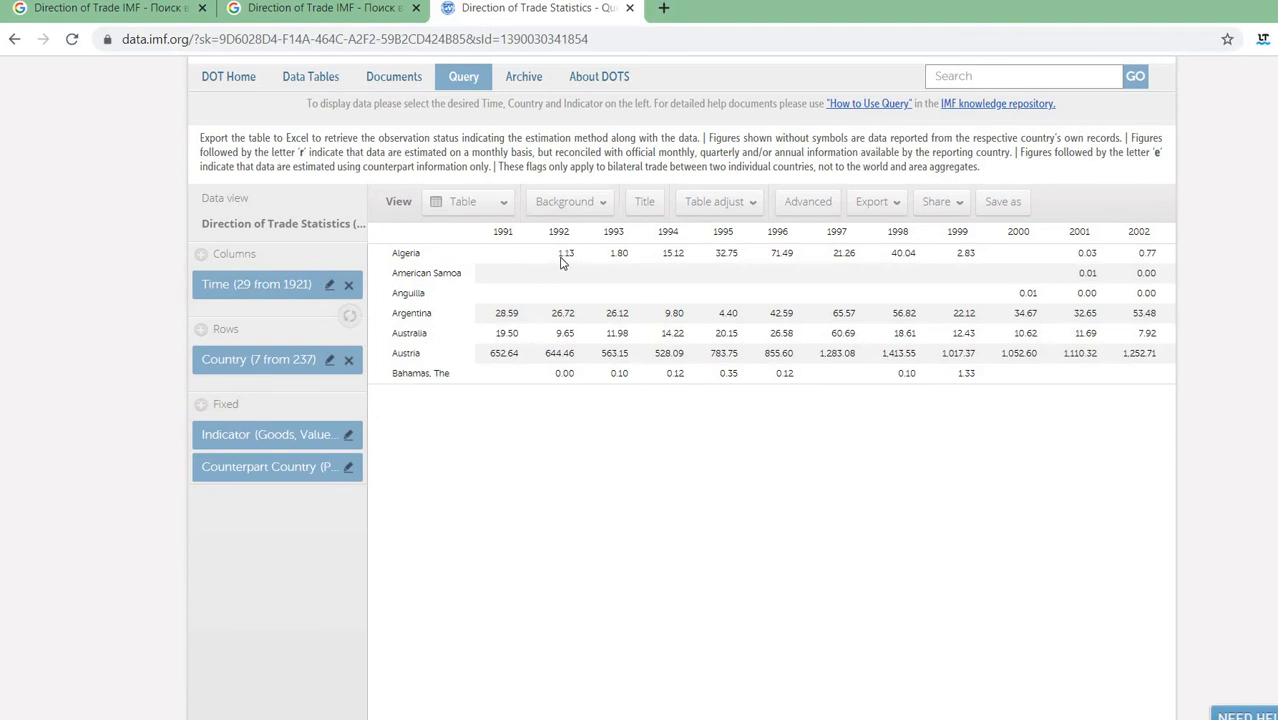
- Export the DOTS table as an .xlsx file and open the download
click(350, 435)
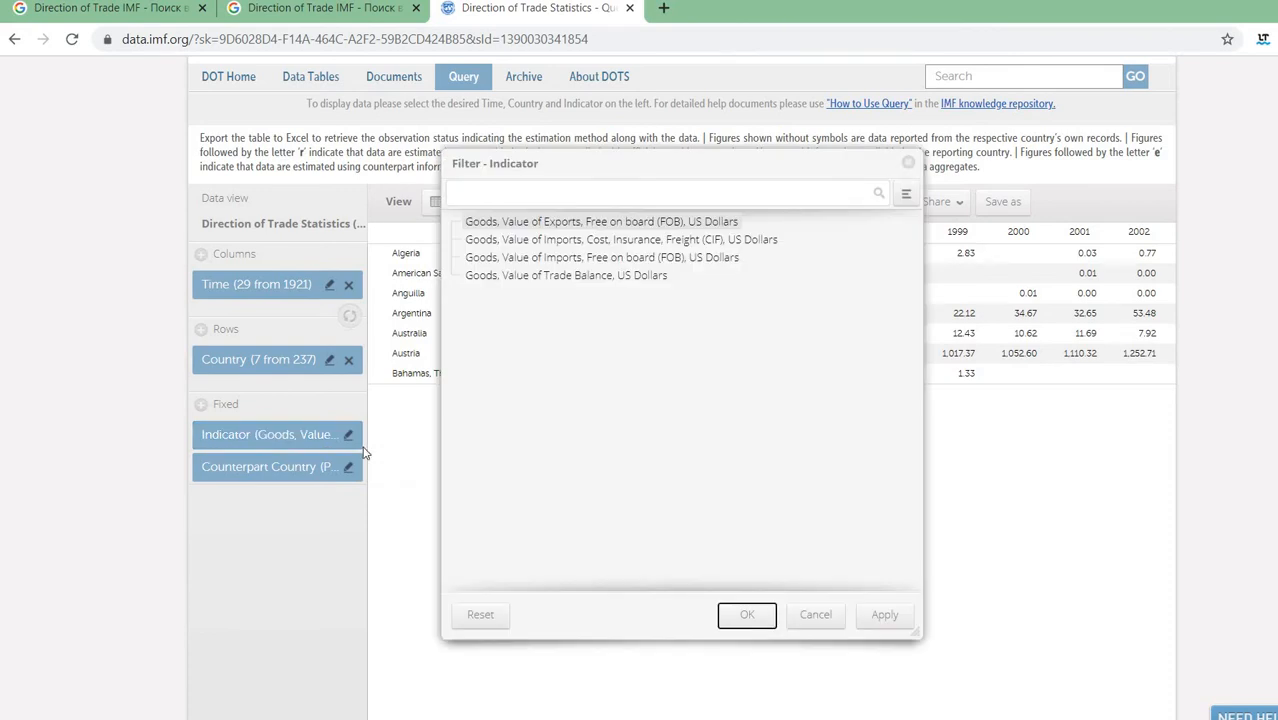
click(740, 614)
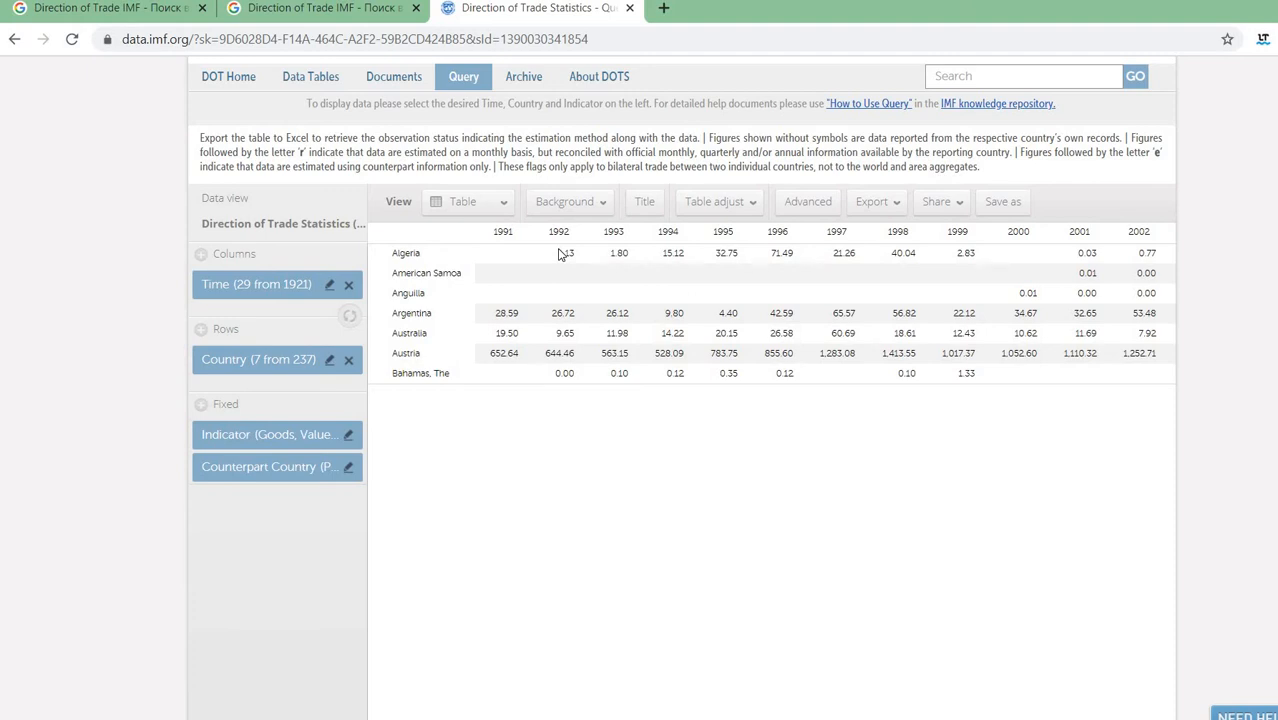
click(876, 210)
click(874, 242)
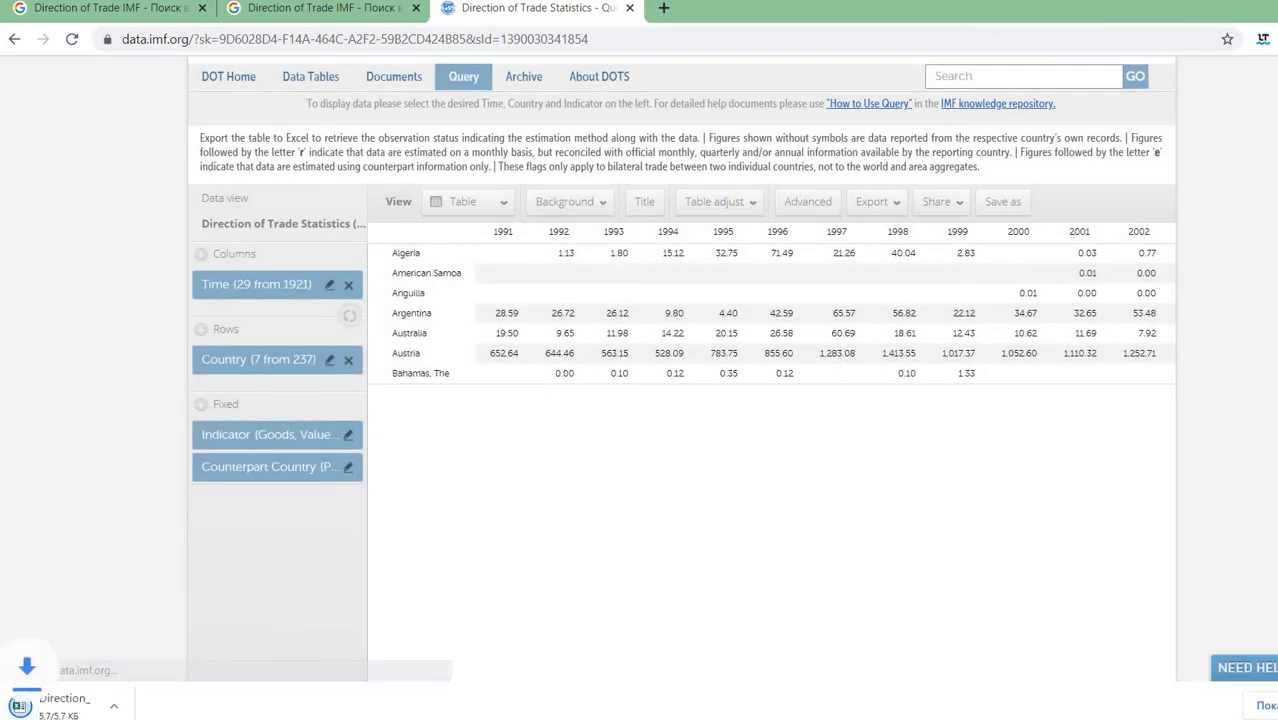
scroll(680, 360, down, 1)
click(100, 705)
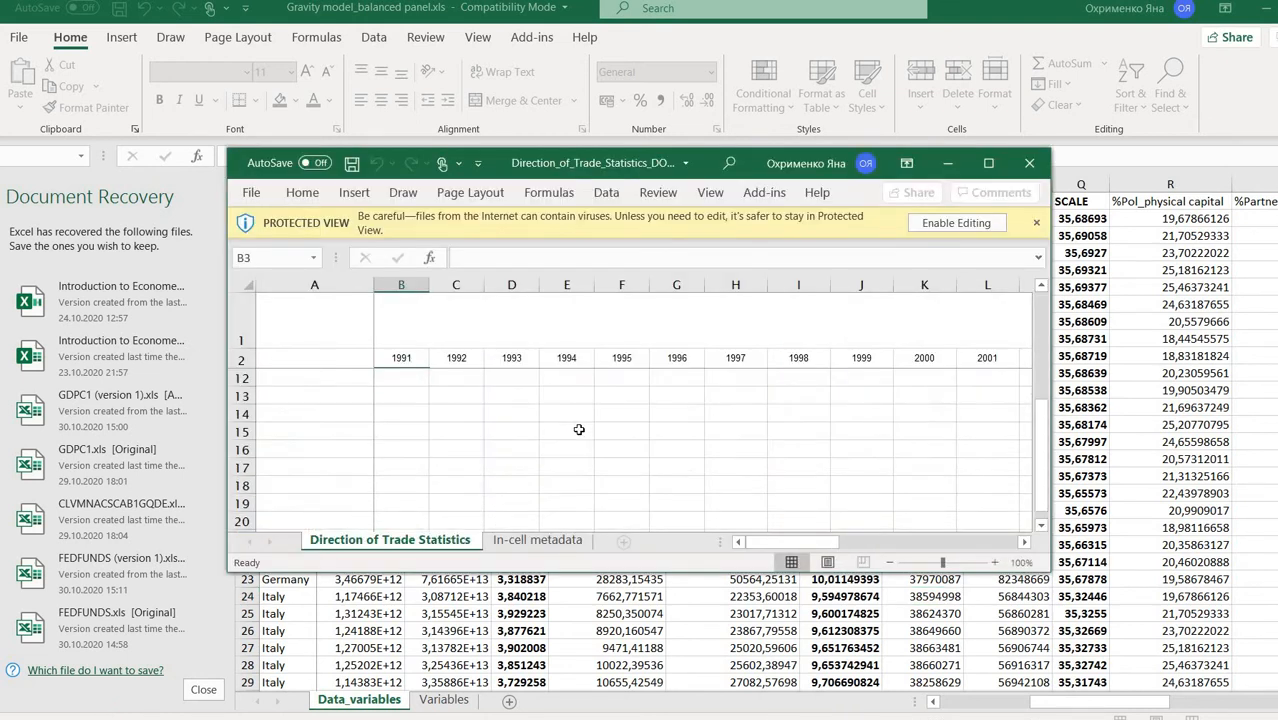
- Close the downloaded Direction_of_Trade_Statistics workbook and return to the browser
click(1027, 164)
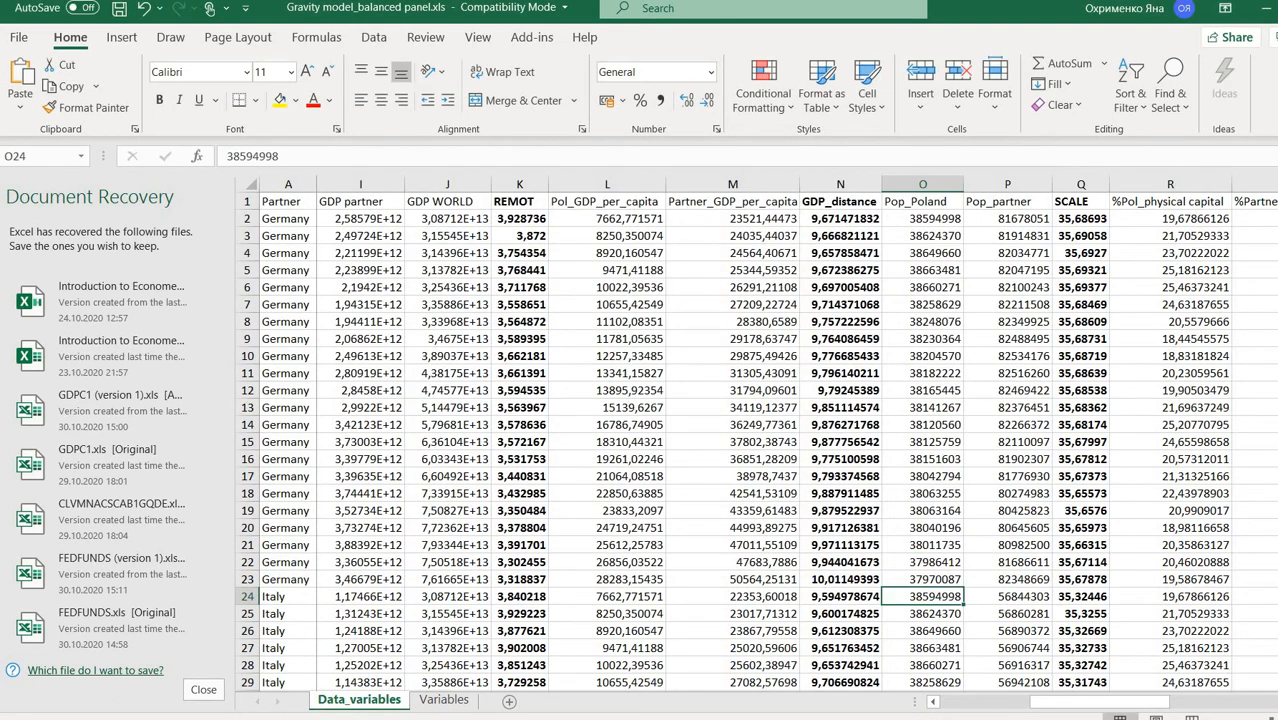
click(1266, 9)
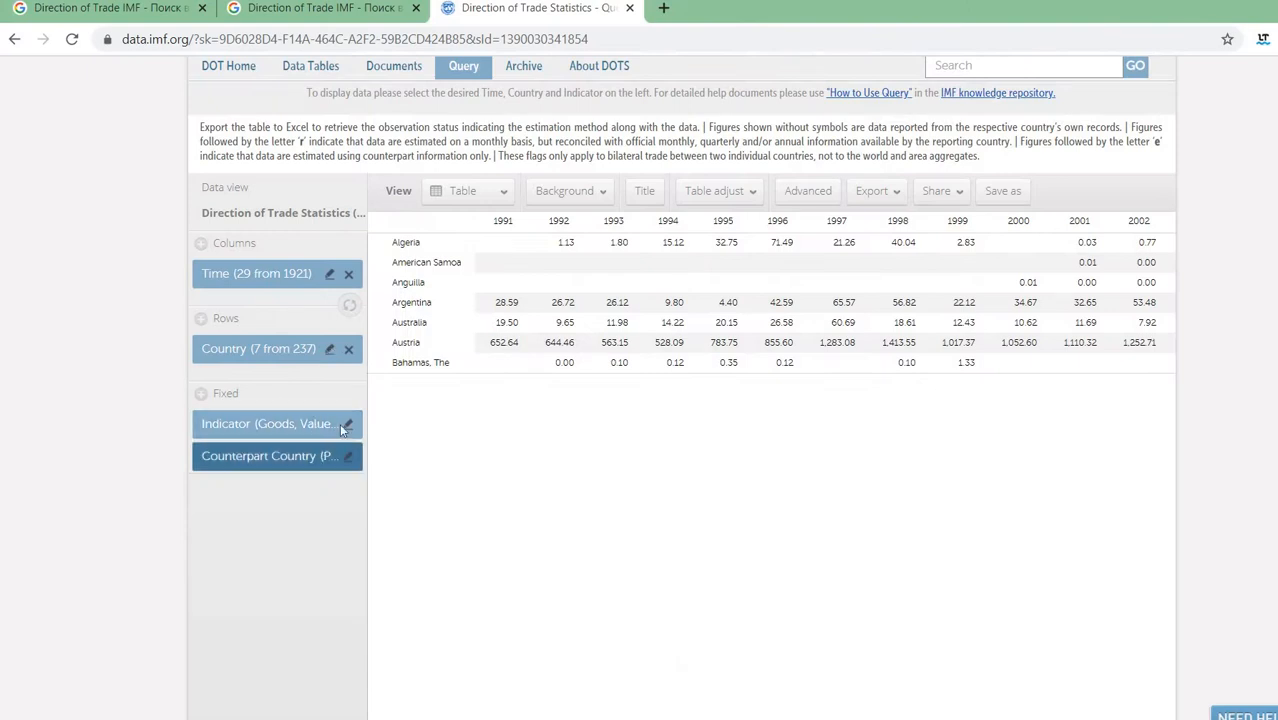
- Change the indicator to 'Goods, Value of Imports, CIF, US Dollars'
click(347, 424)
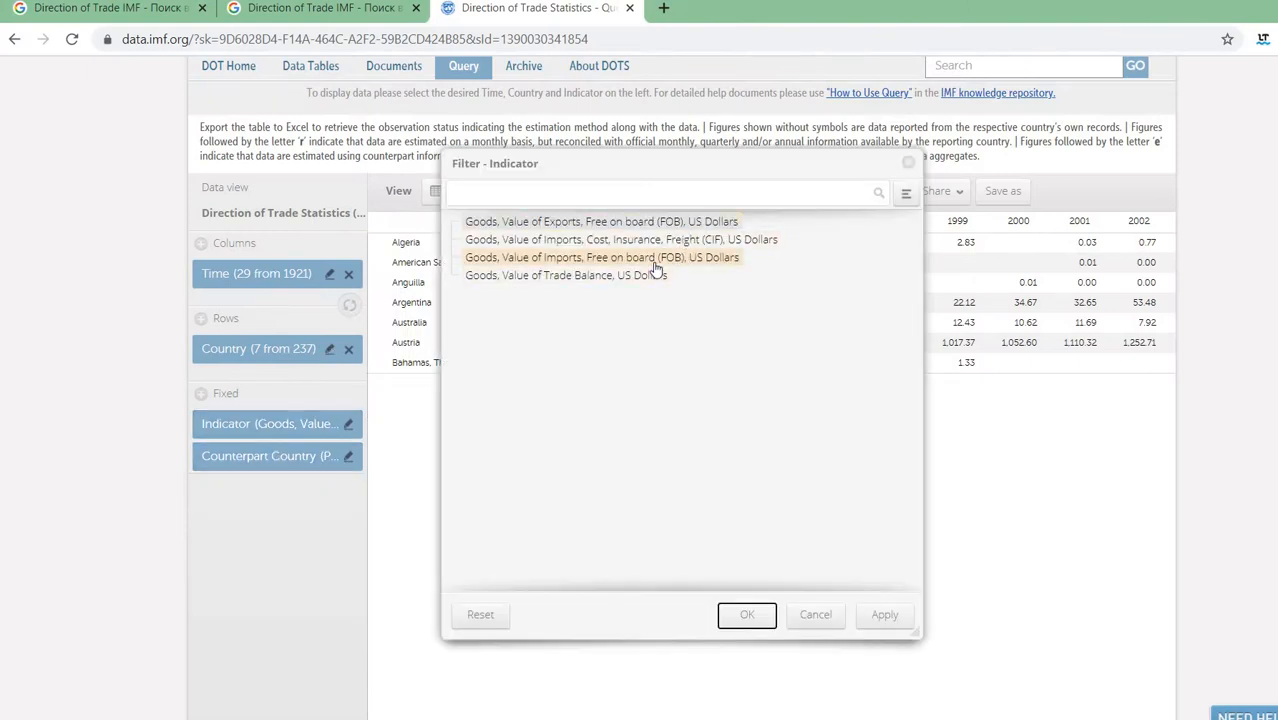
click(560, 242)
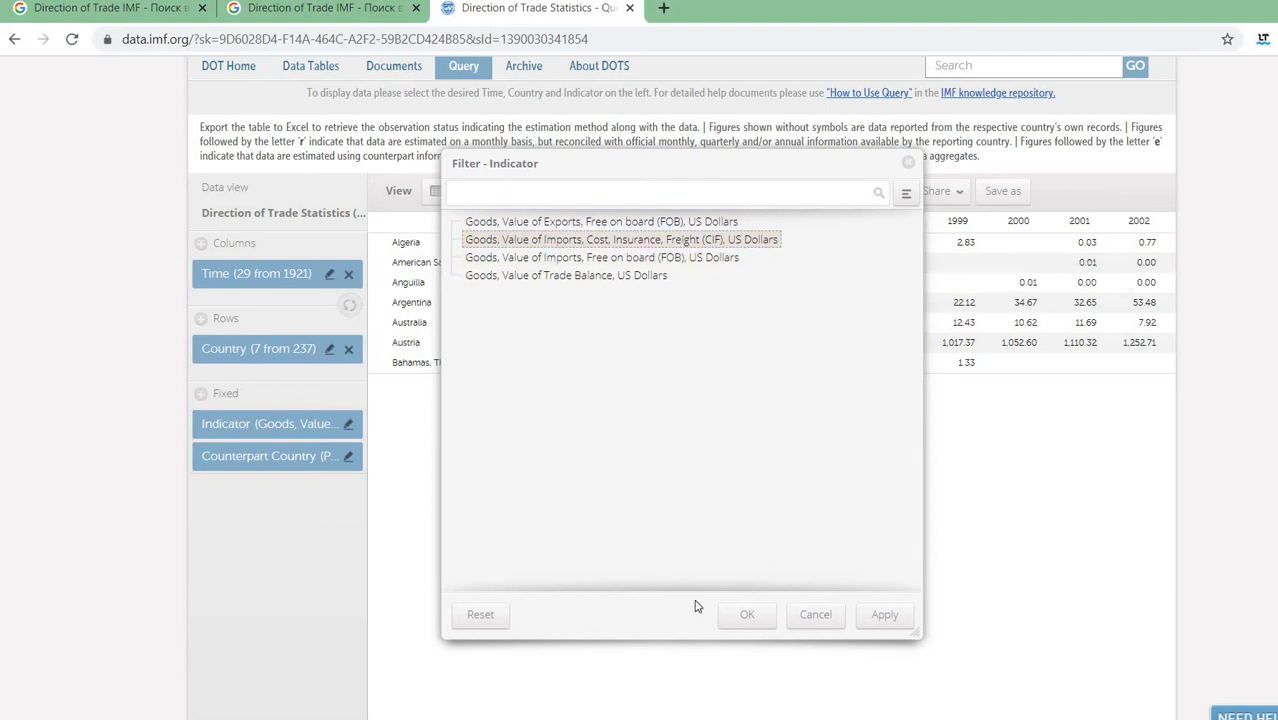
click(734, 622)
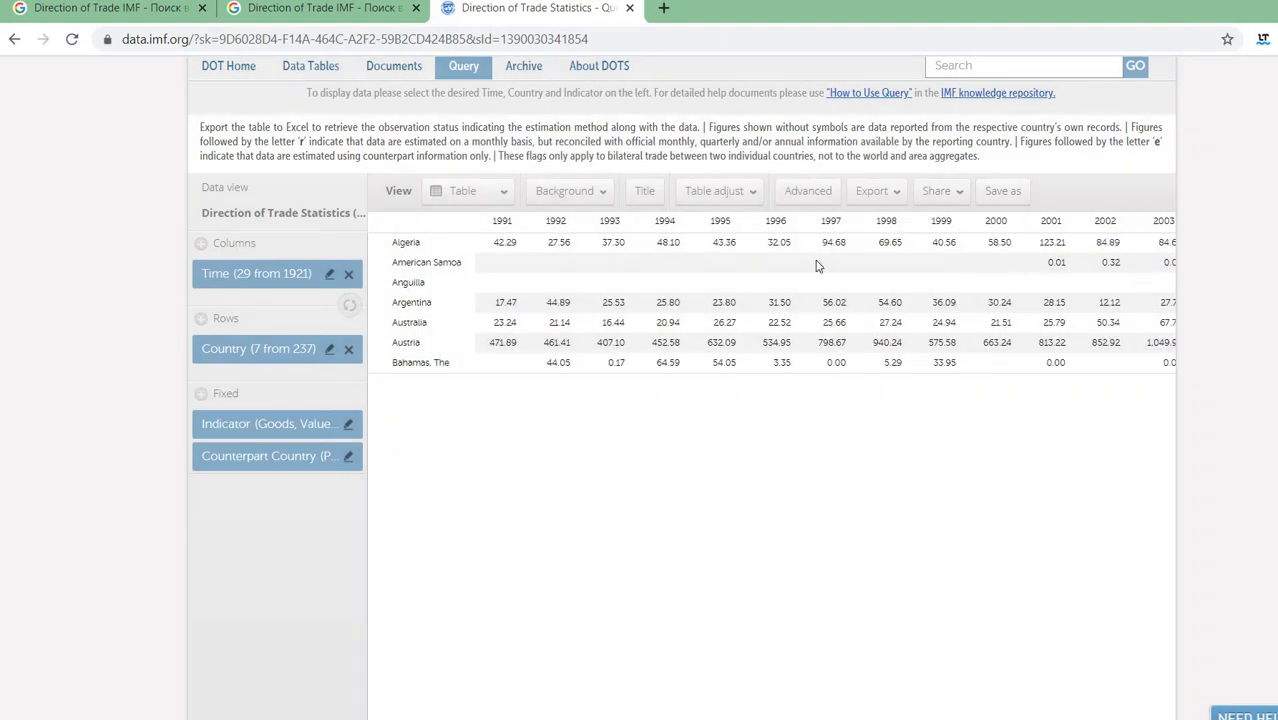
- Export the imports table as a new .xlsx download
click(863, 196)
click(866, 236)
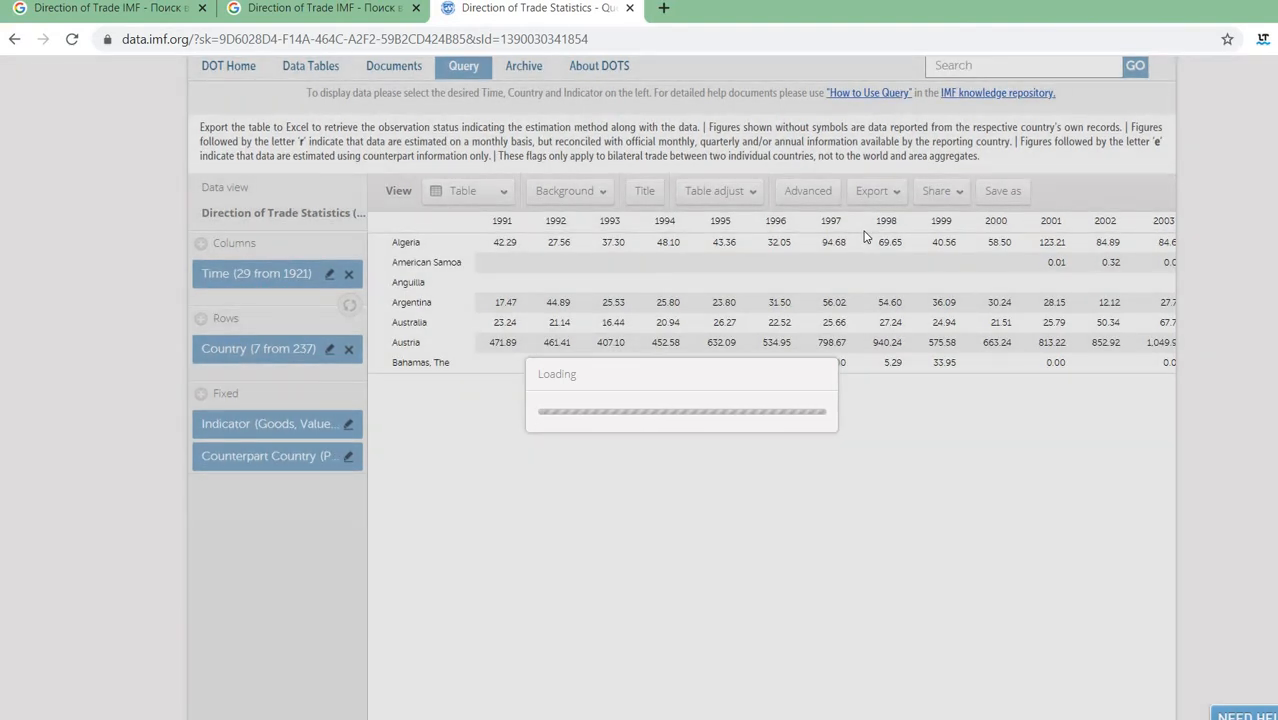
scroll(866, 236, down, 1)
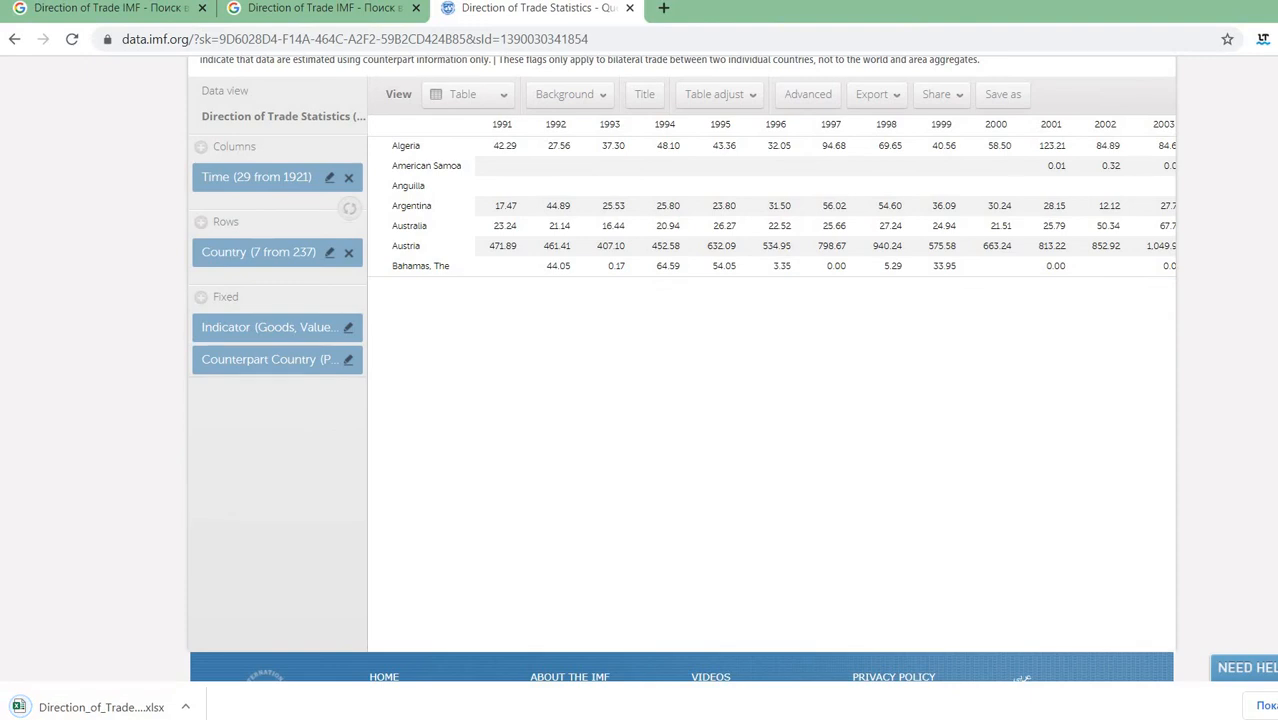
scroll(214, 674, up, 1)
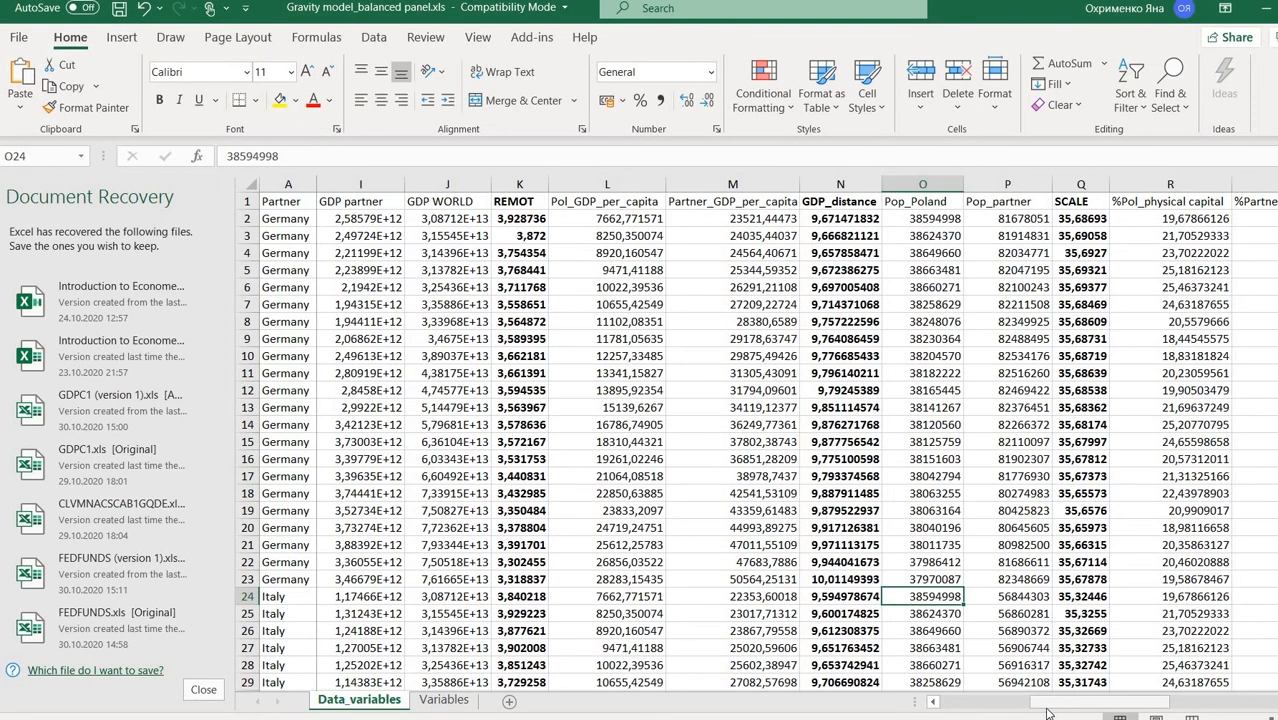
drag(1046, 705, 918, 706)
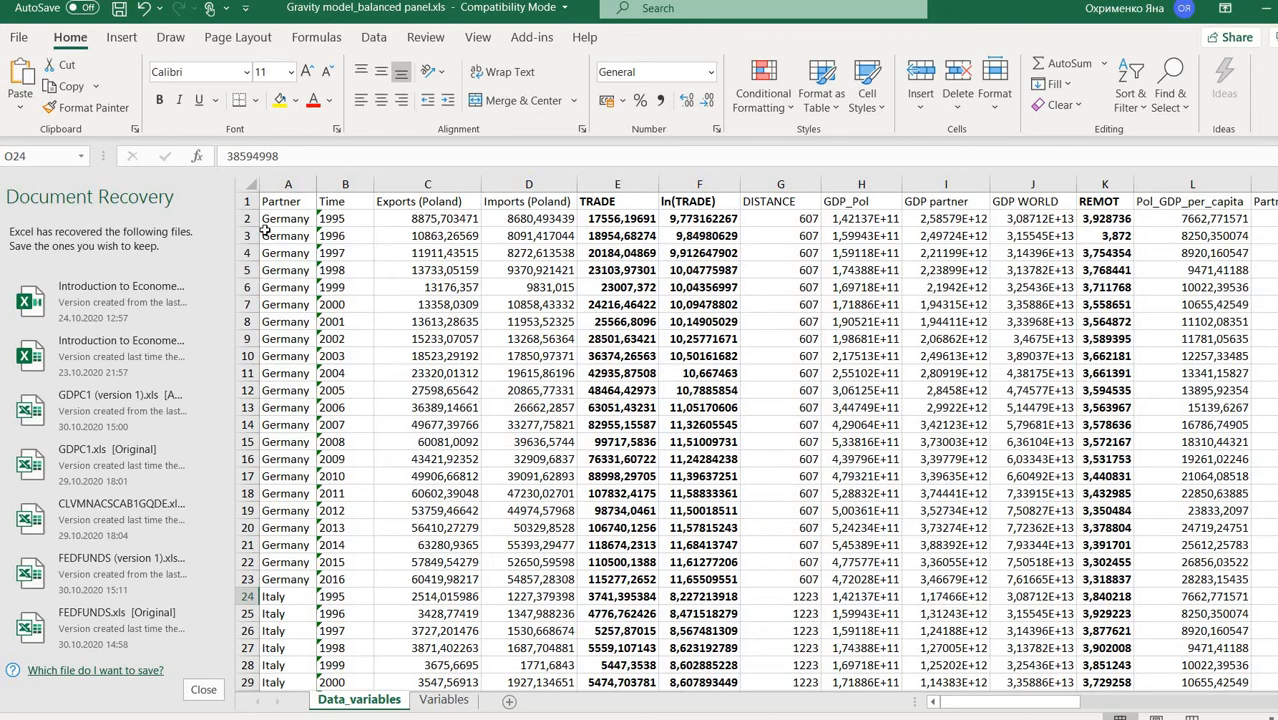
scroll(265, 229, down, 10)
scroll(265, 229, down, 15)
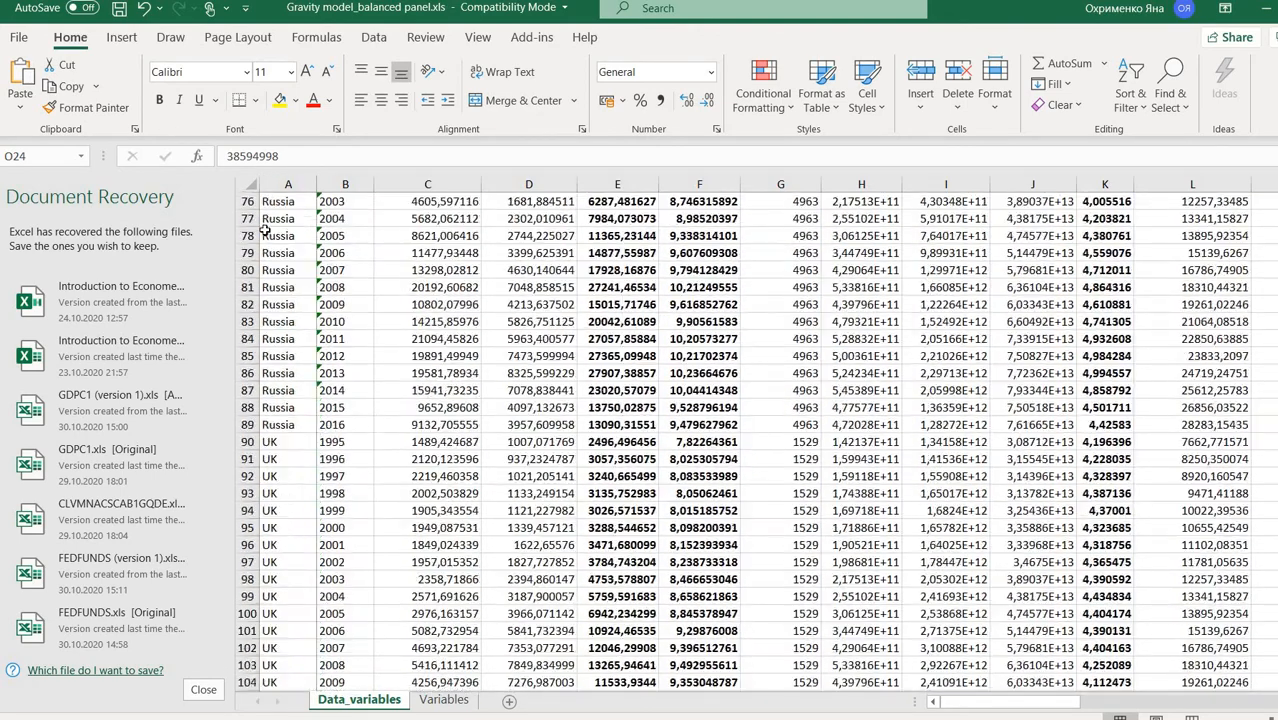
scroll(265, 229, up, 14)
scroll(265, 230, up, 2)
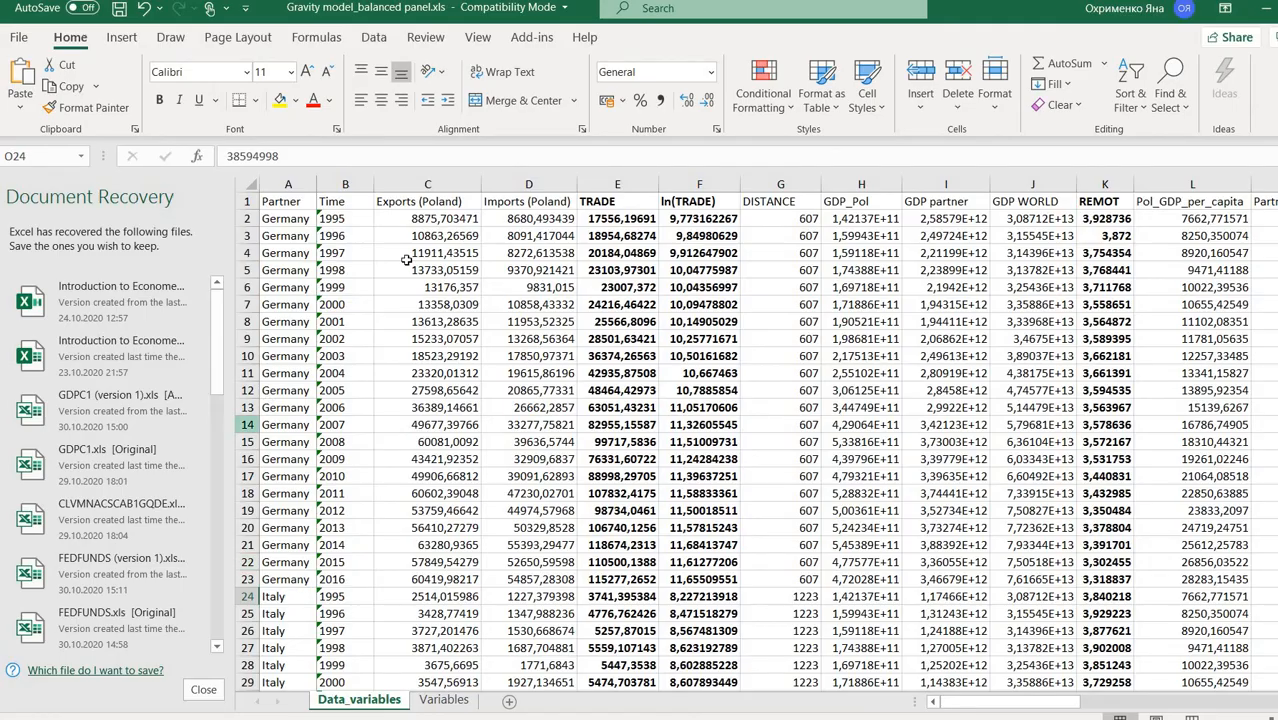
scroll(236, 273, down, 9)
scroll(543, 367, down, 20)
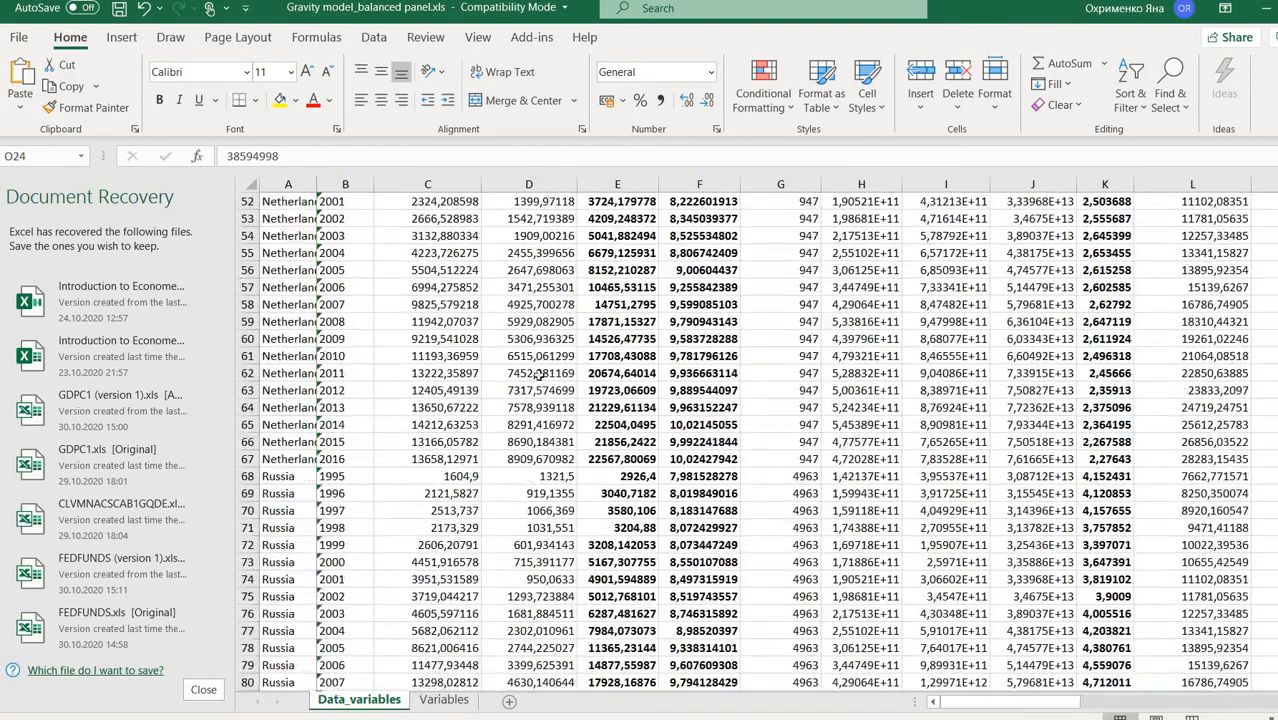
scroll(543, 367, up, 20)
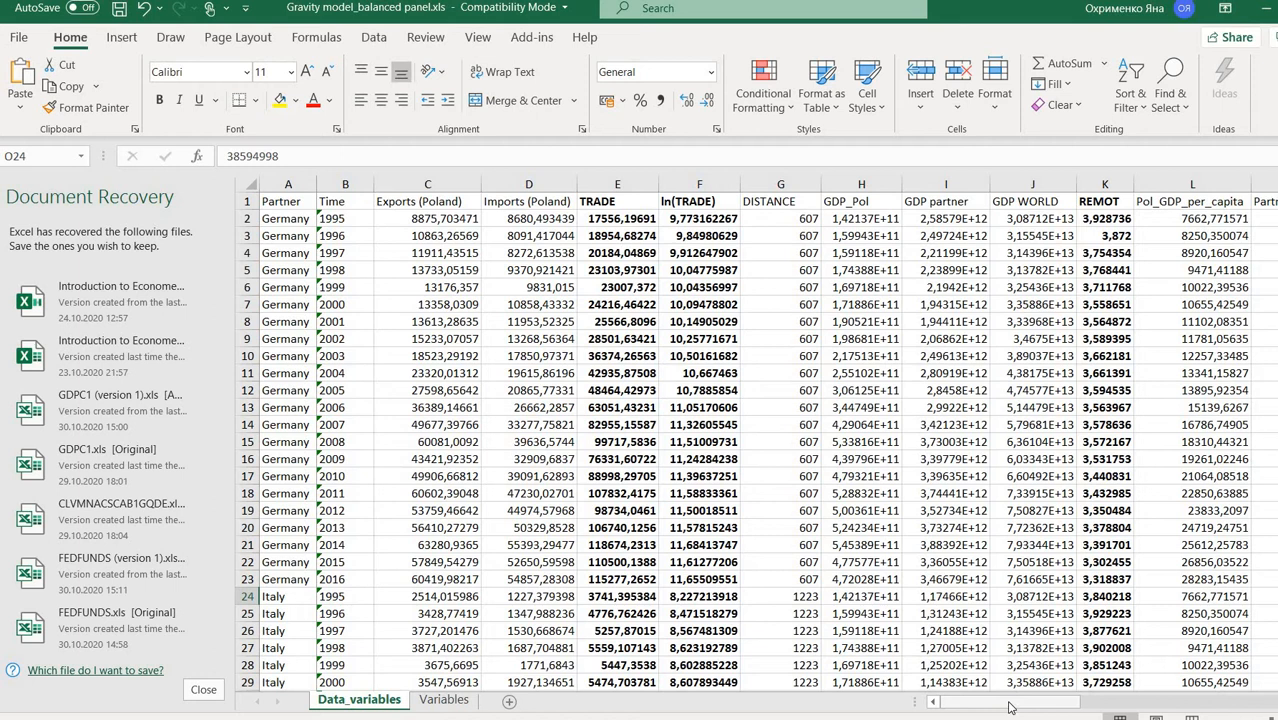
drag(1005, 708, 1015, 708)
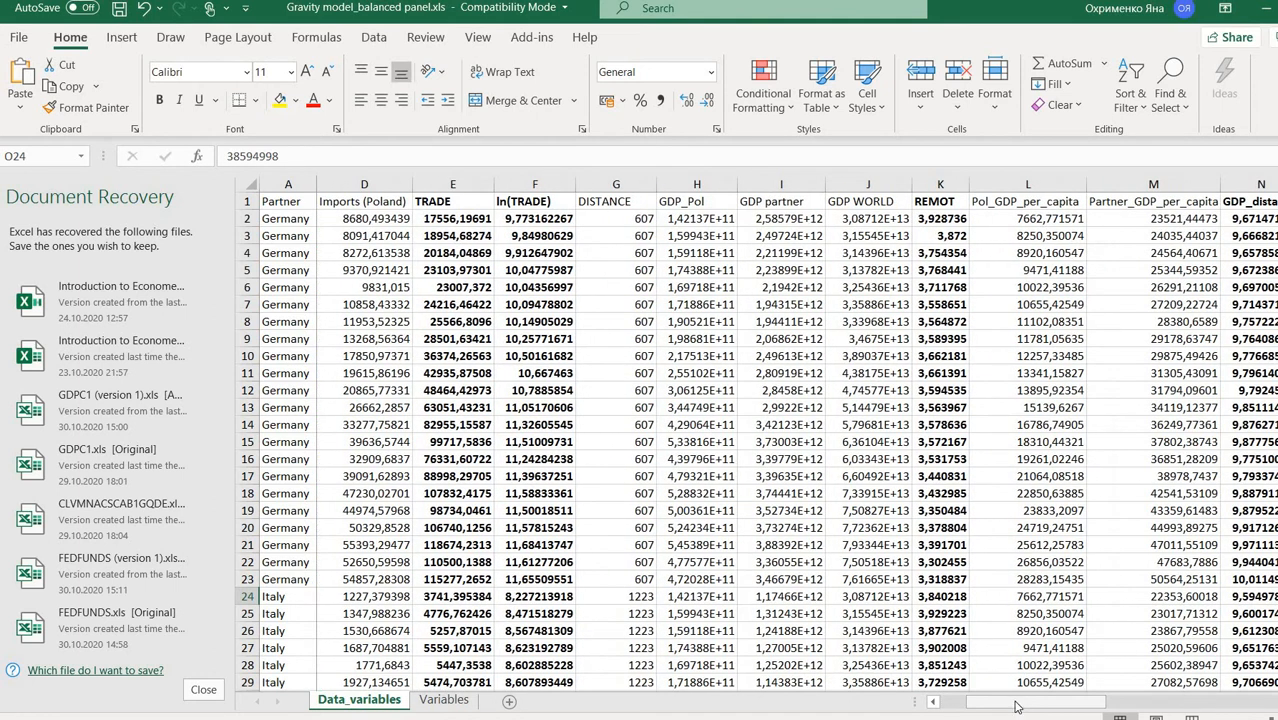
click(641, 183)
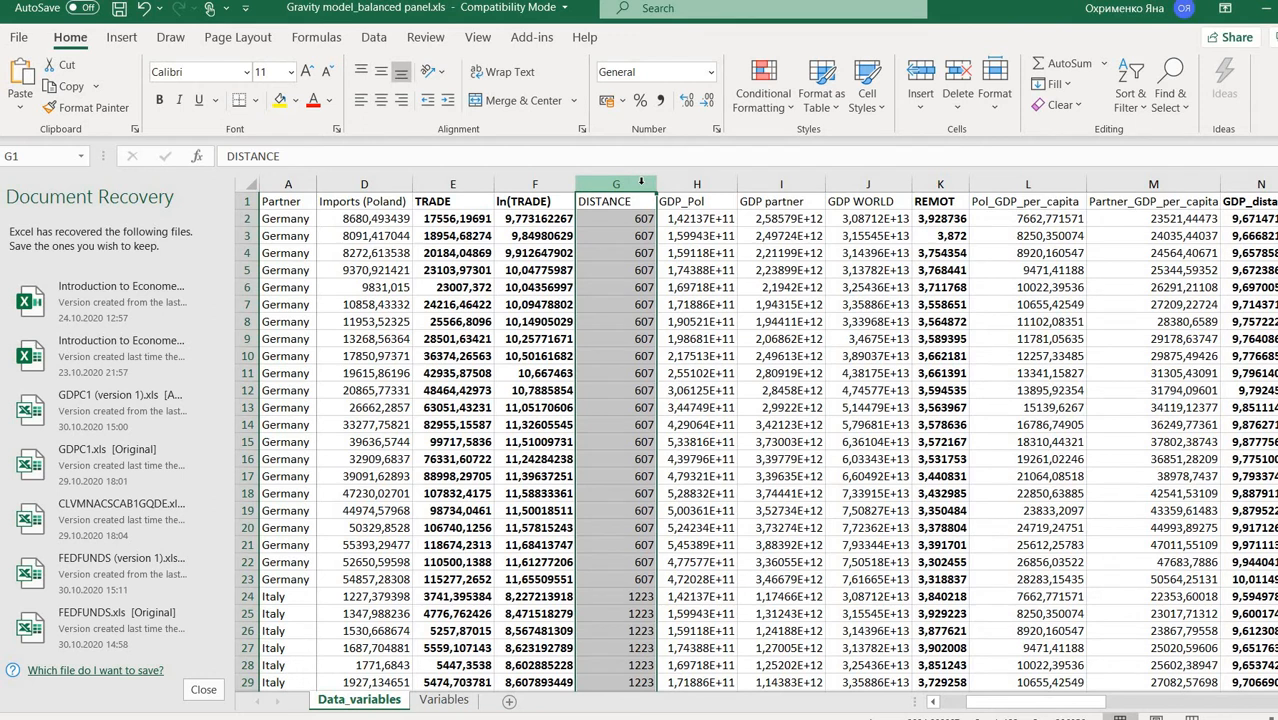
click(667, 218)
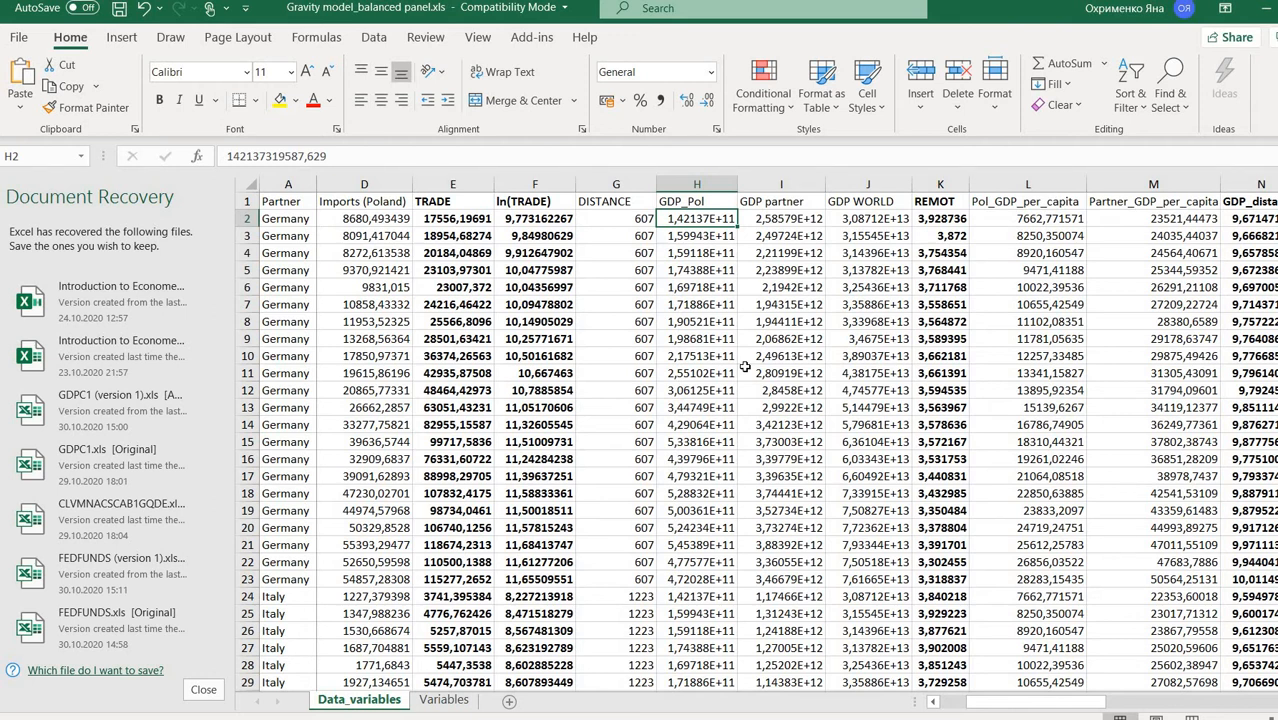
click(930, 203)
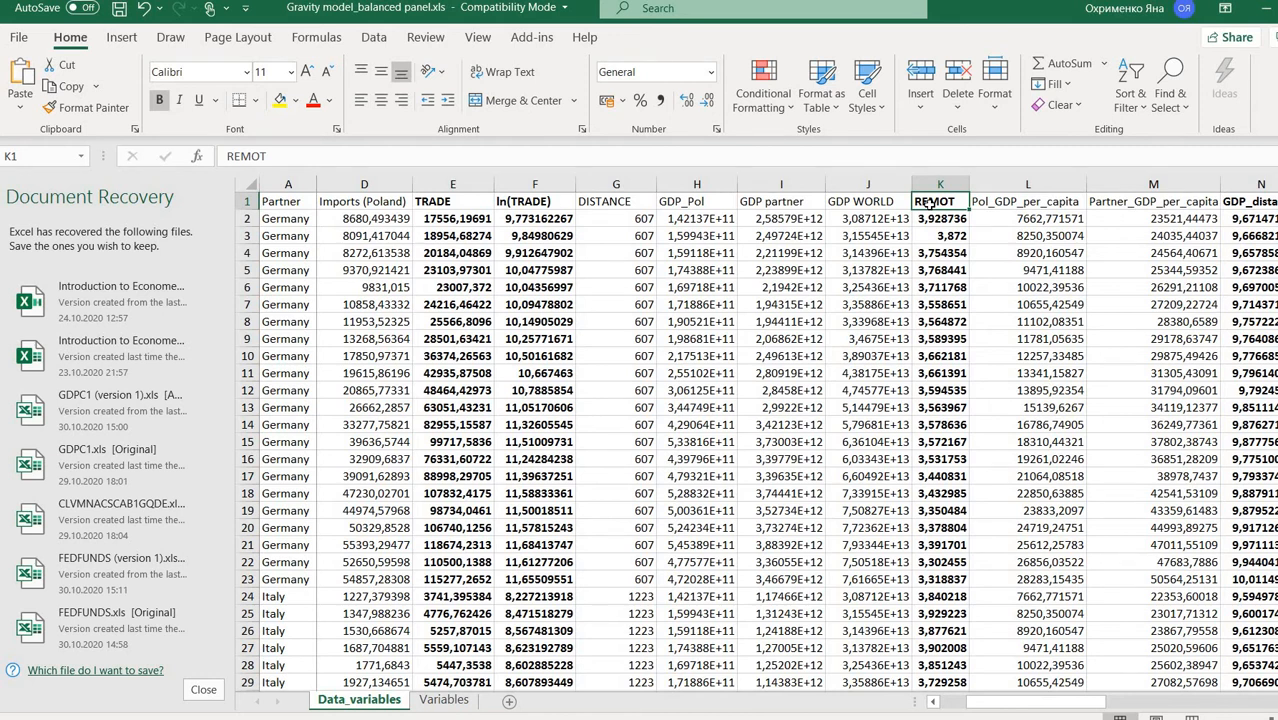
click(920, 218)
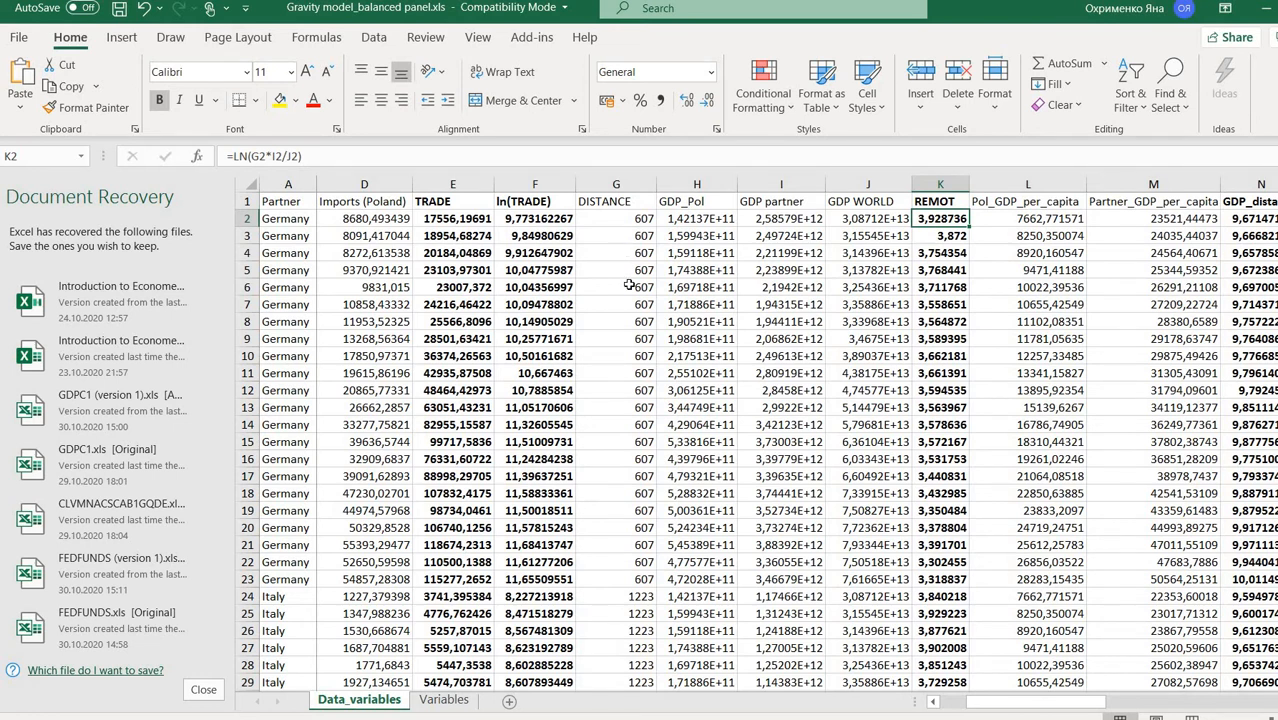
drag(980, 707, 987, 708)
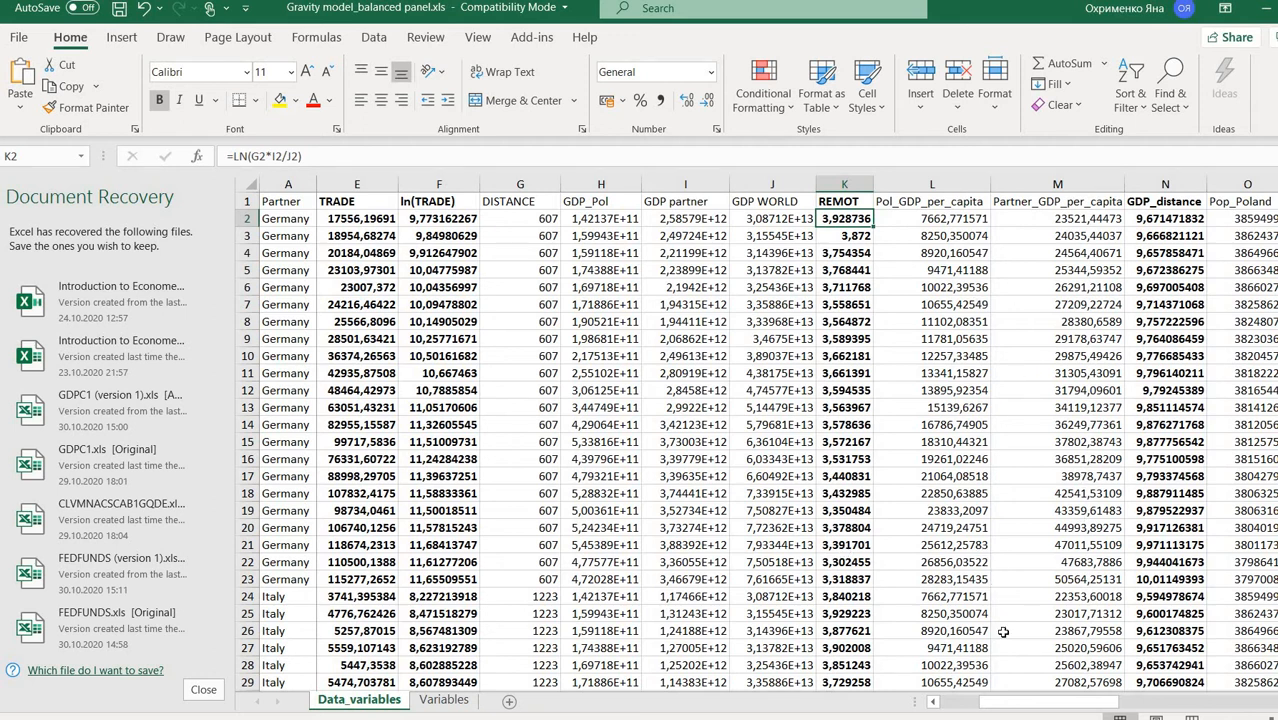
drag(1052, 714, 1098, 712)
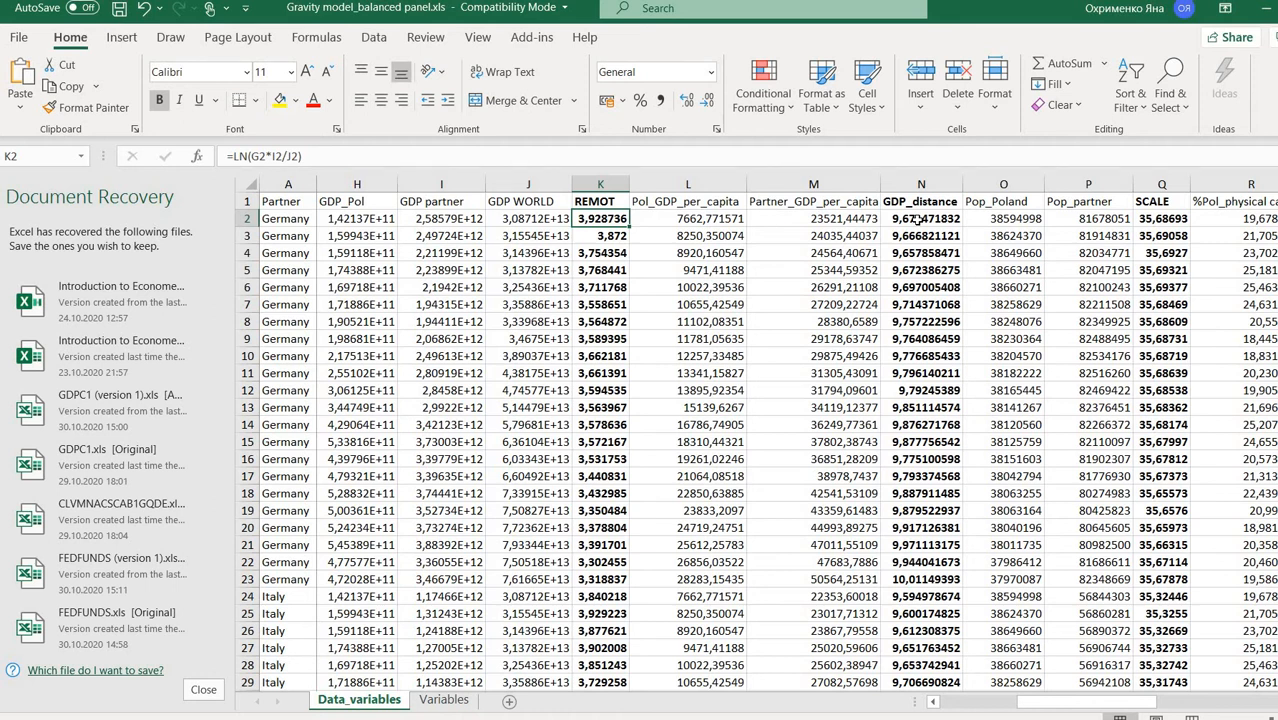
click(921, 218)
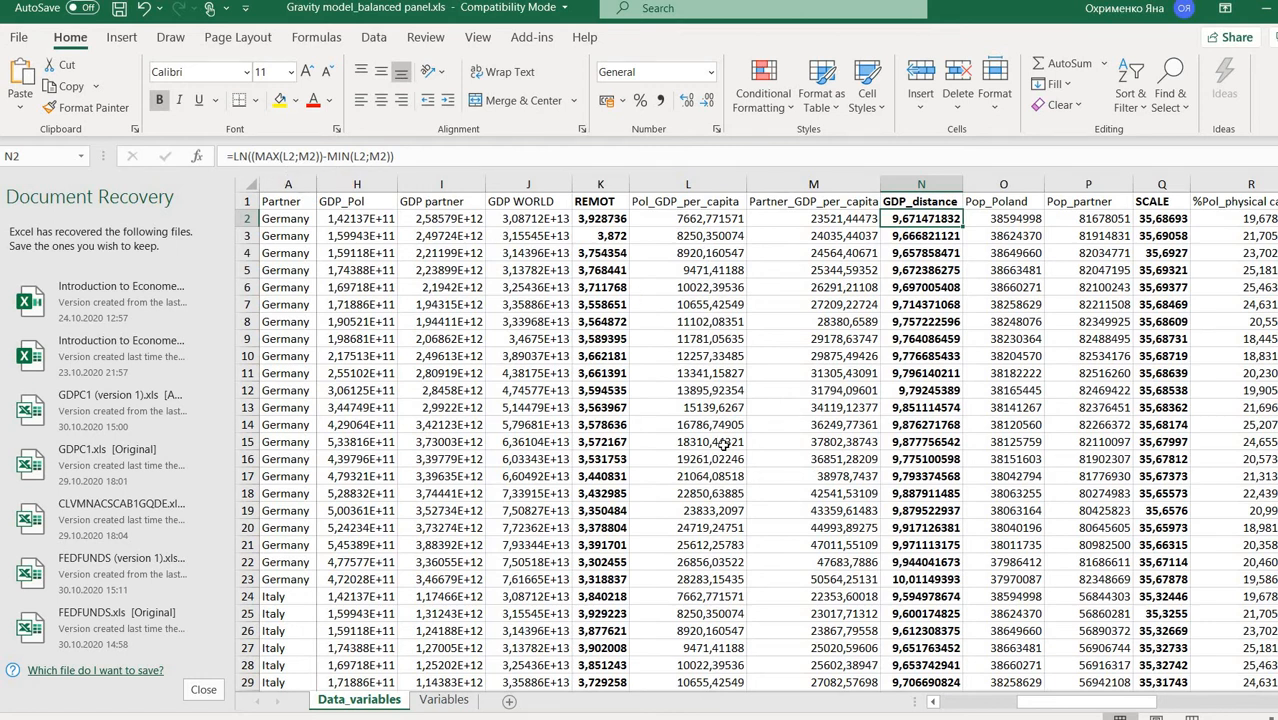
drag(1038, 709, 1053, 708)
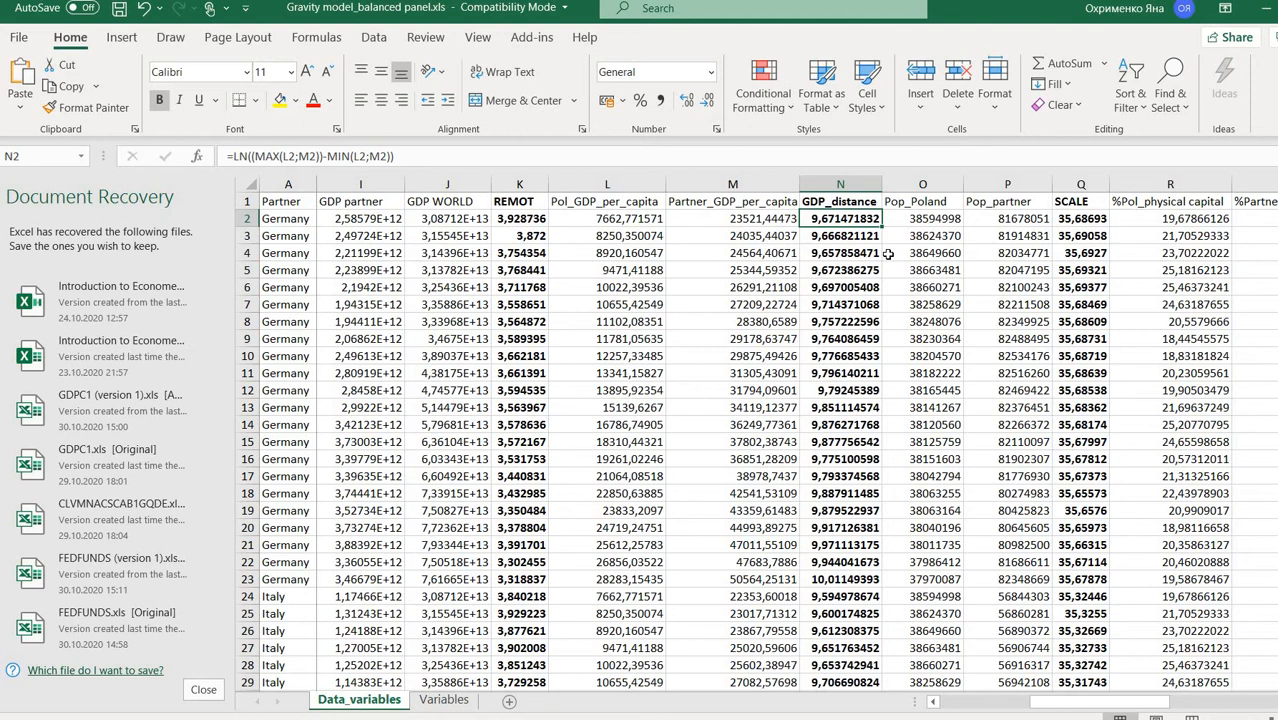
click(1096, 218)
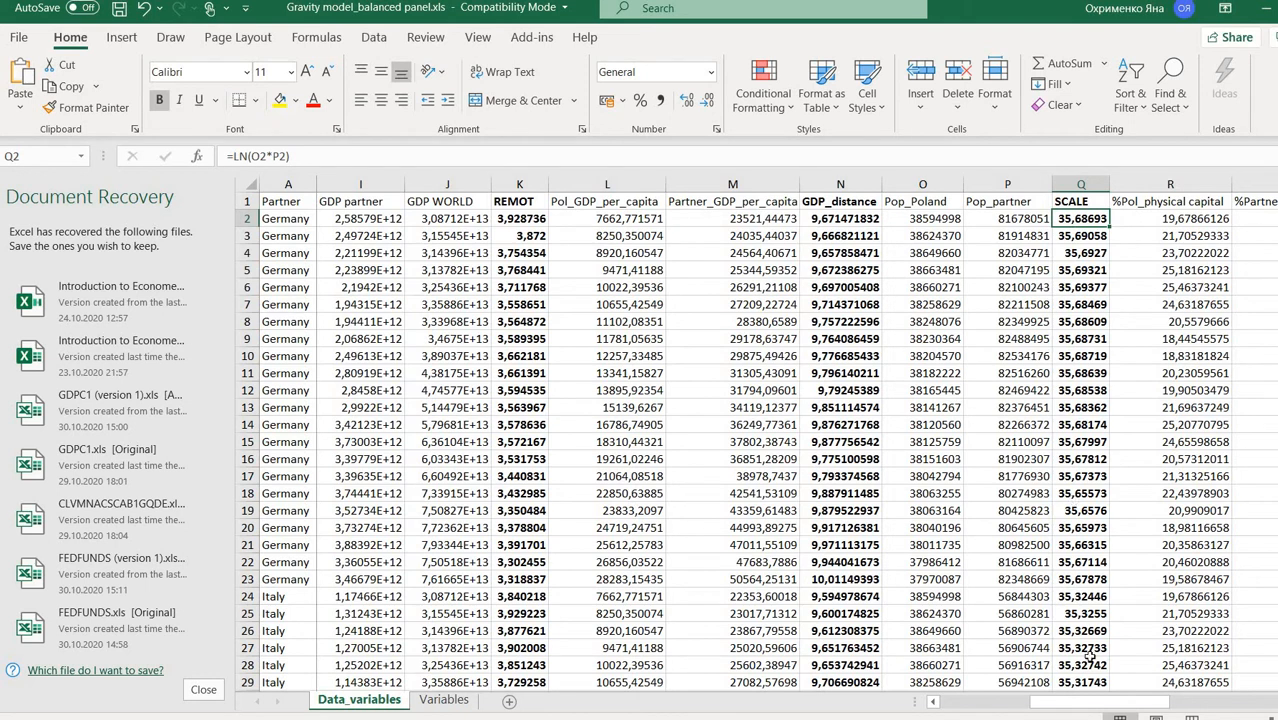
drag(1096, 702, 1140, 699)
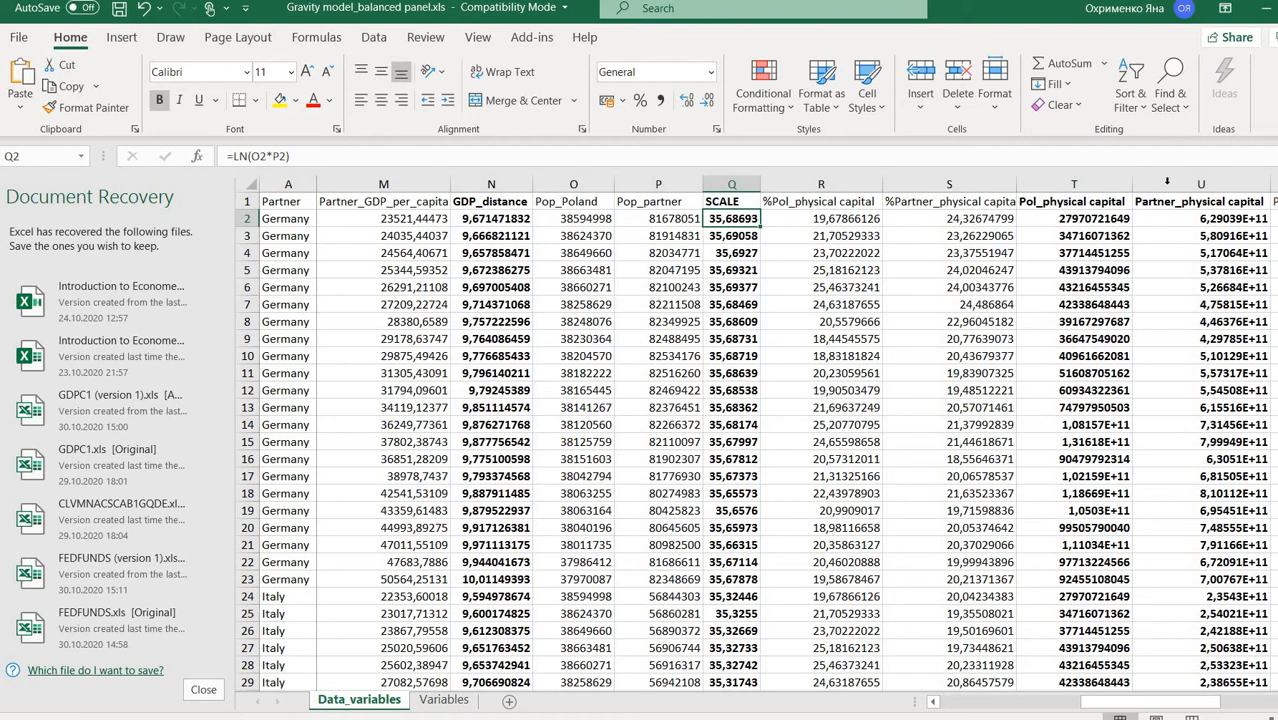
drag(1180, 708, 1212, 711)
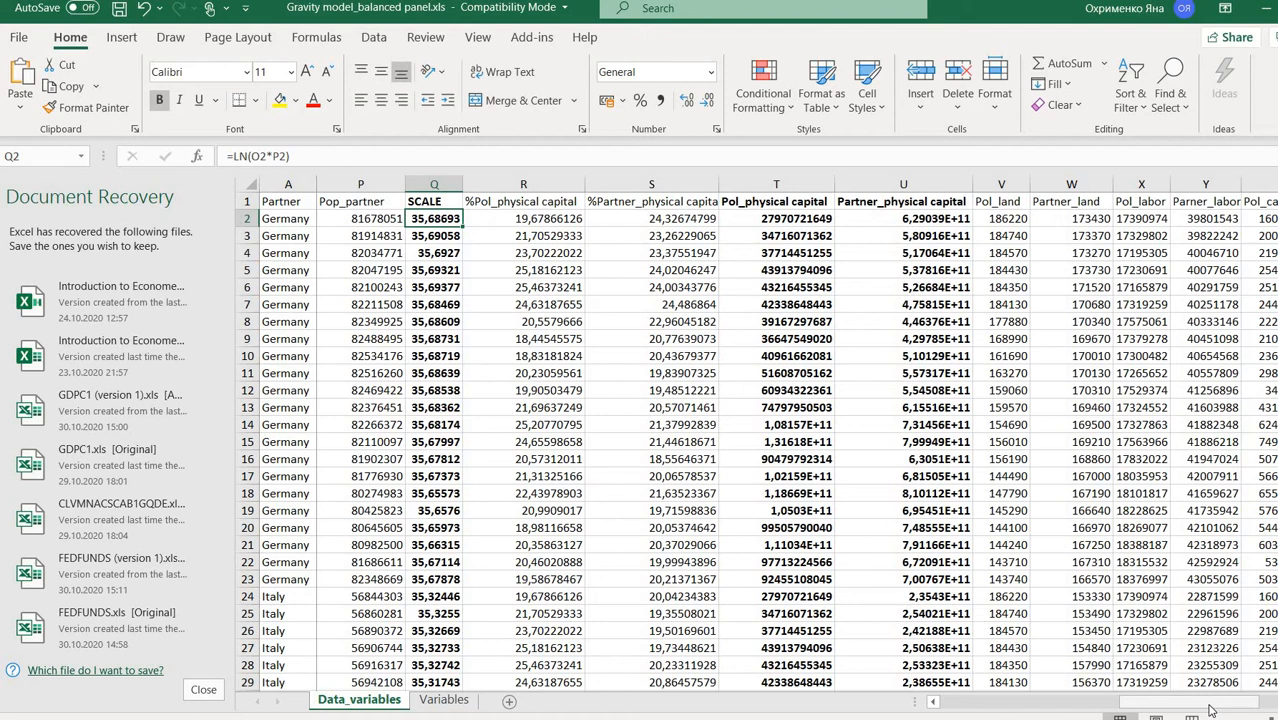
drag(1212, 710, 1246, 708)
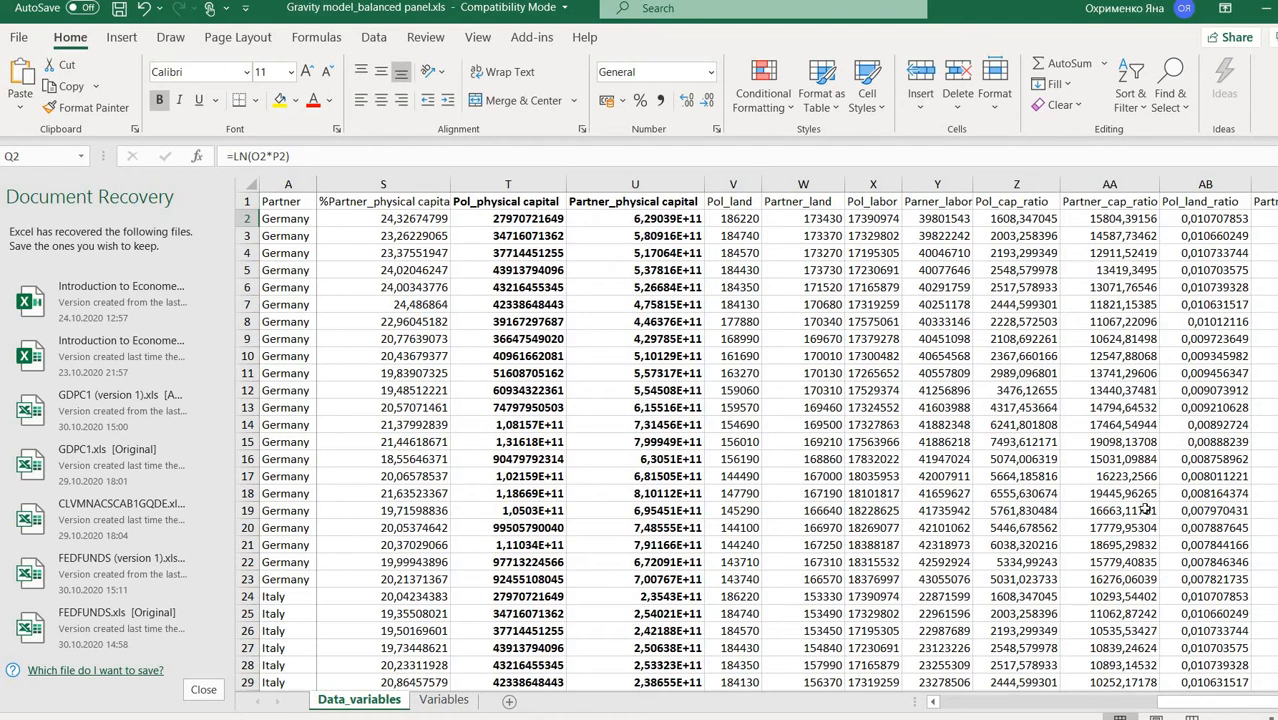
drag(1179, 704, 1209, 706)
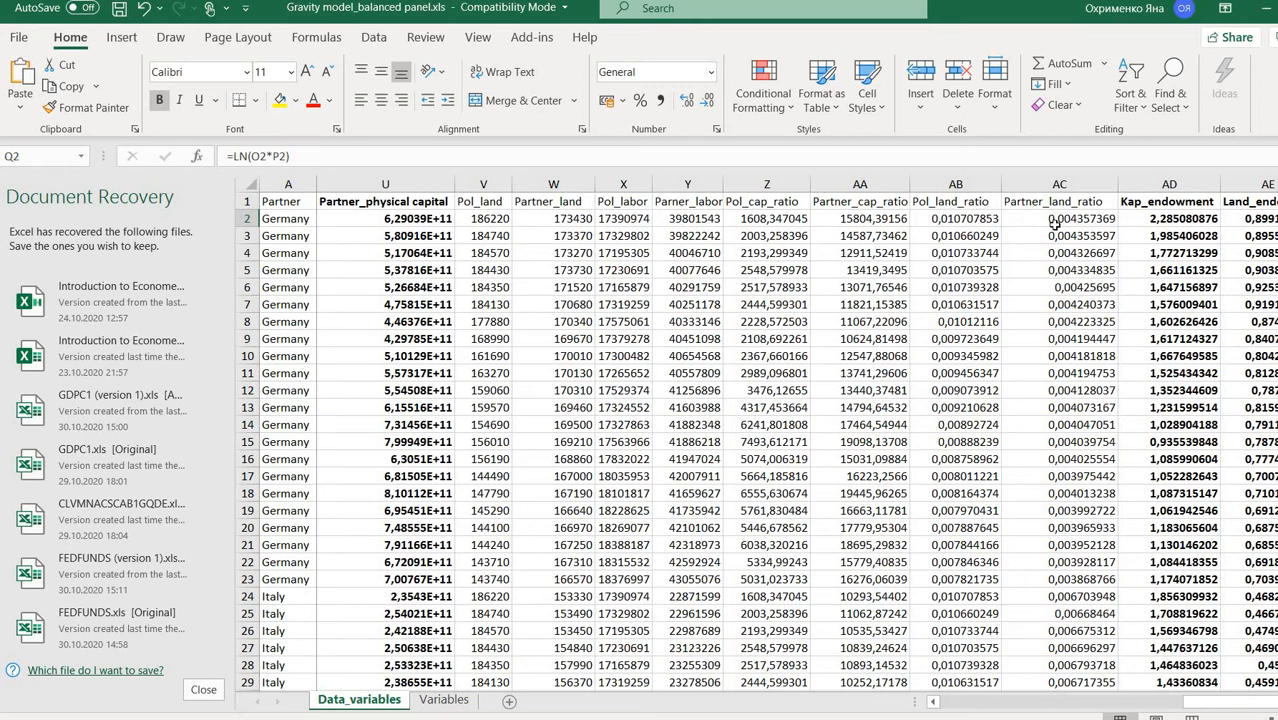
click(1150, 219)
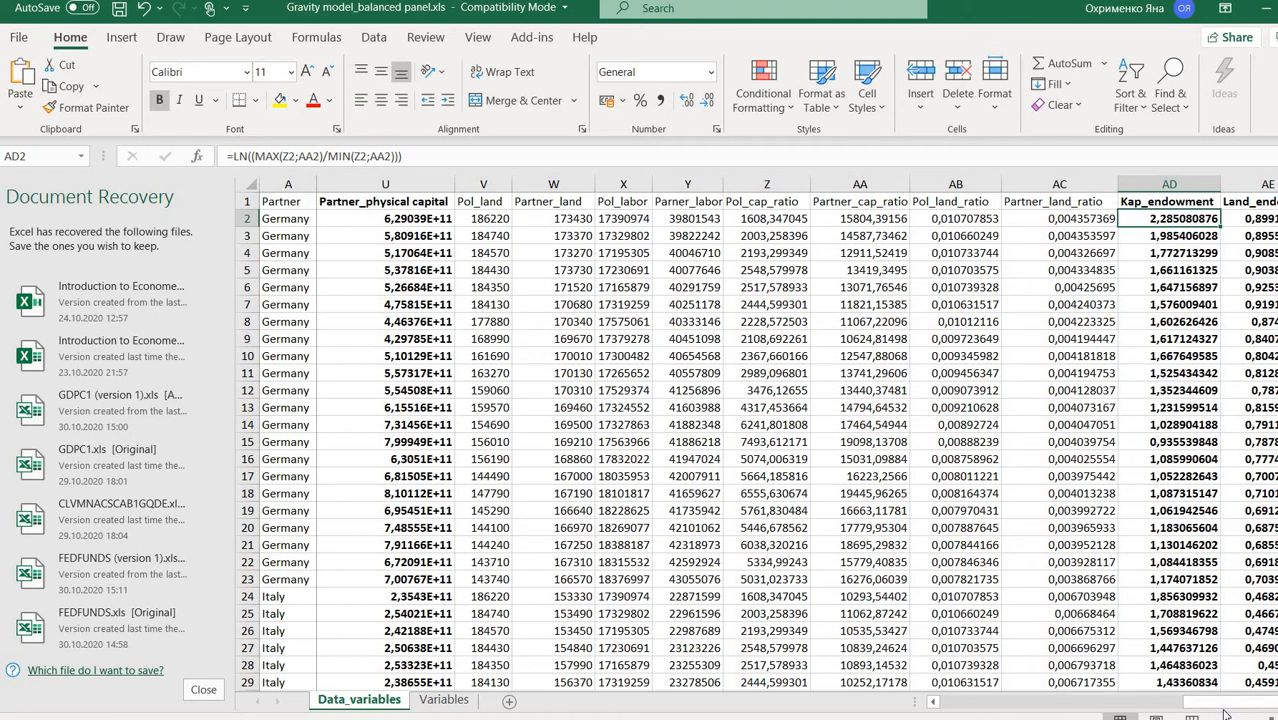
scroll(1030, 432, right, 3)
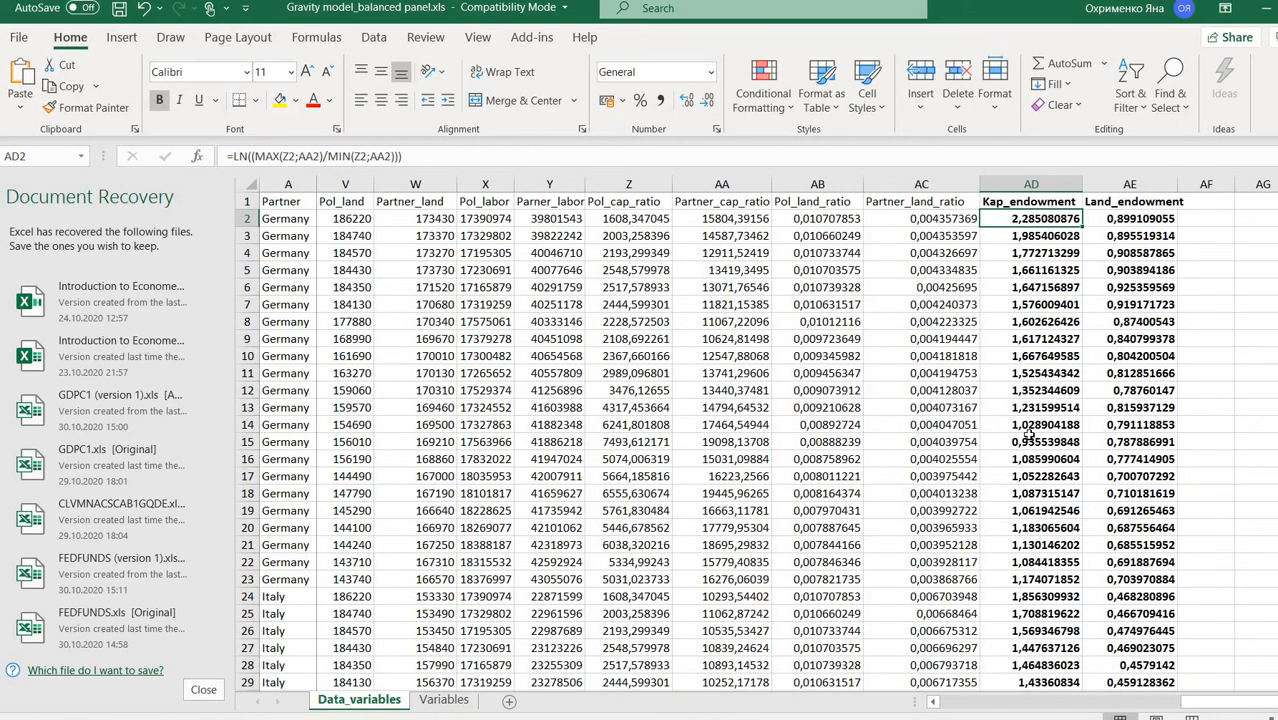
click(1150, 214)
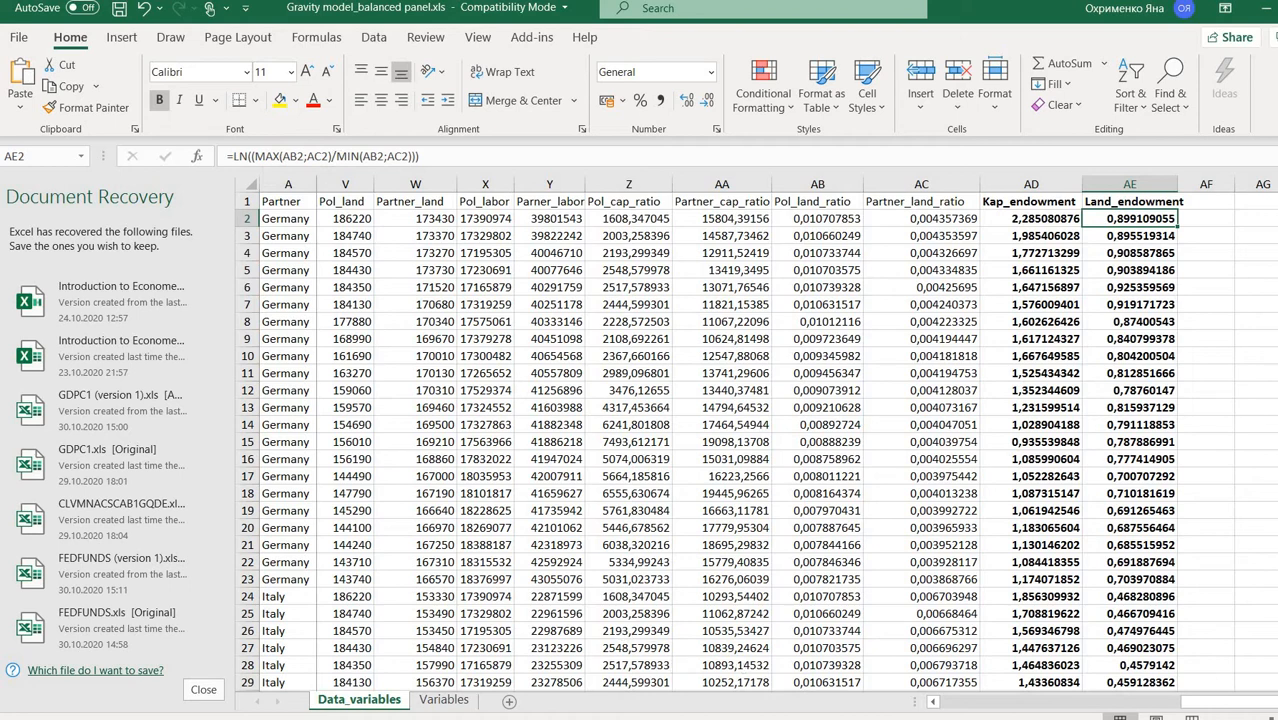
click(1097, 710)
drag(955, 706, 943, 706)
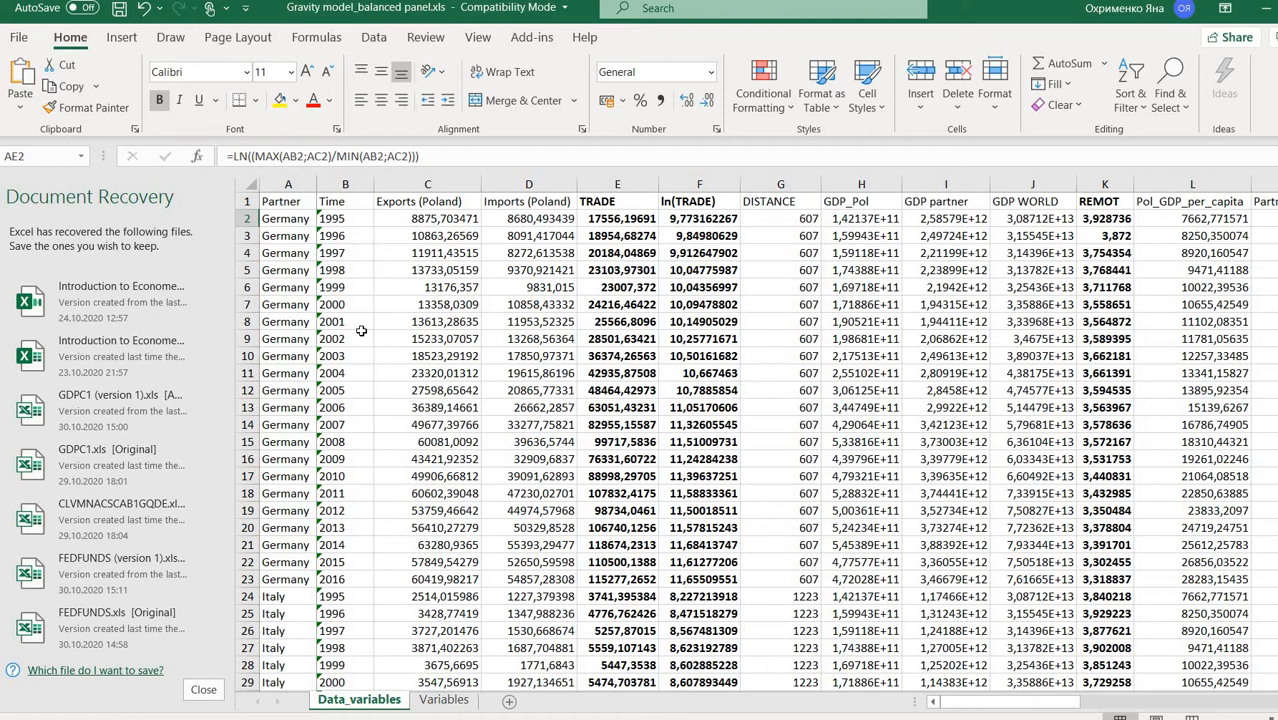
- Insert a new column C titled FTA_dummy before Exports (Poland) and widen it
click(392, 180)
right_click(392, 178)
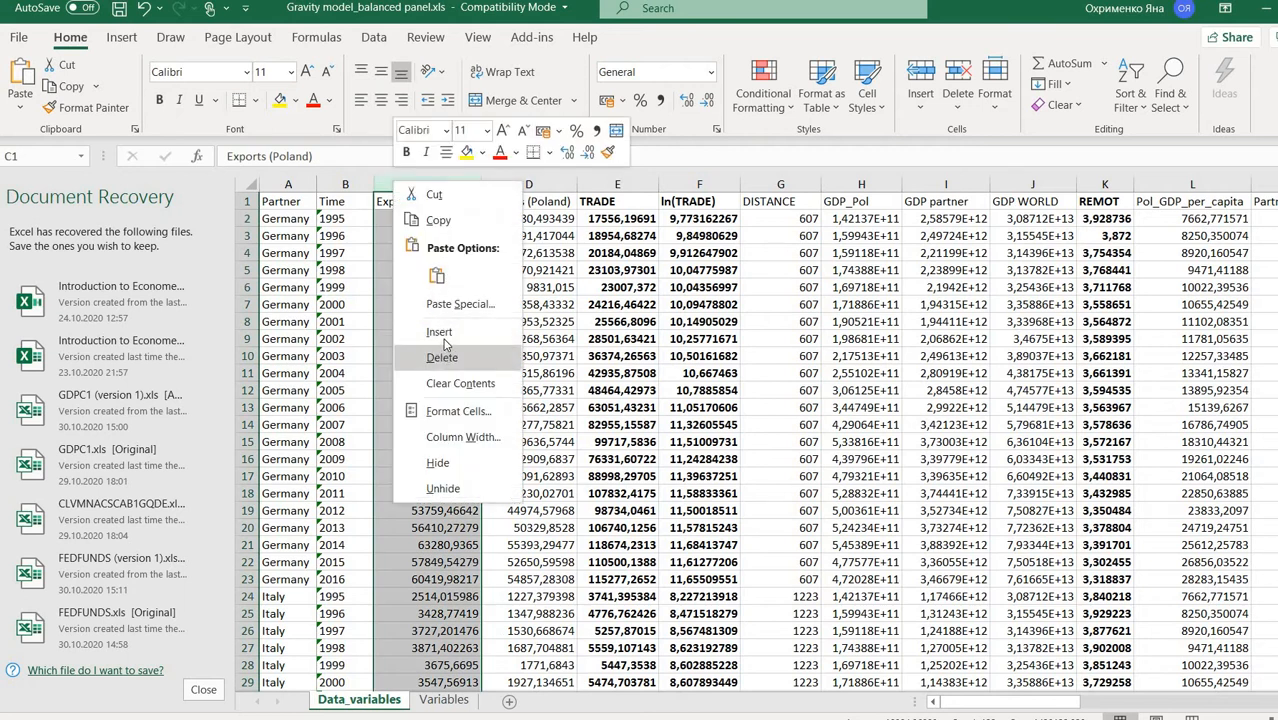
click(444, 334)
click(414, 202)
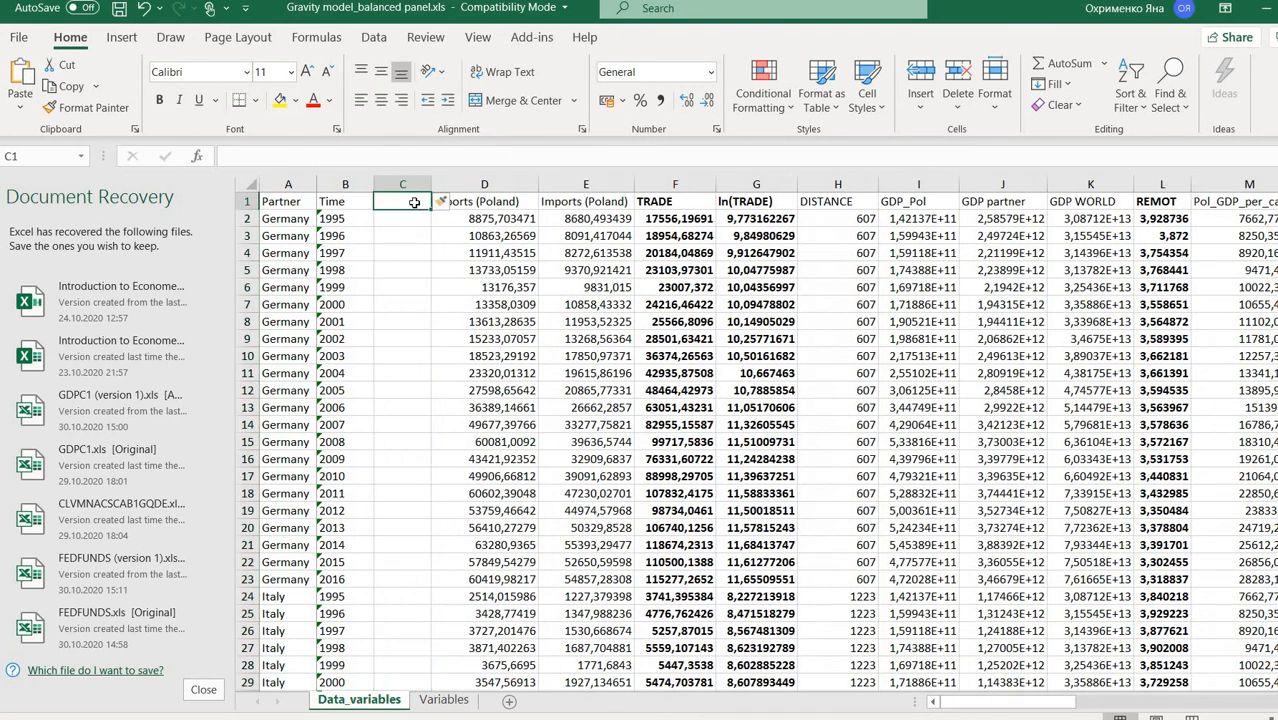
text(FTA)
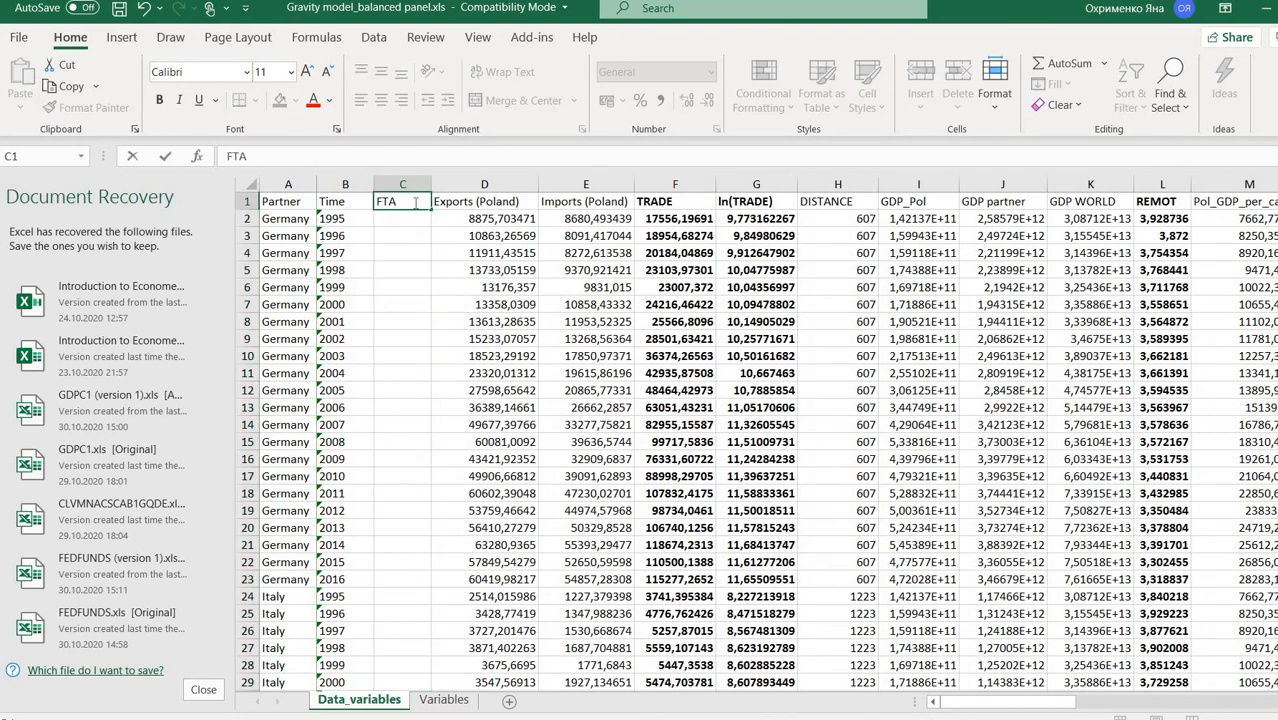
text(_dummy)
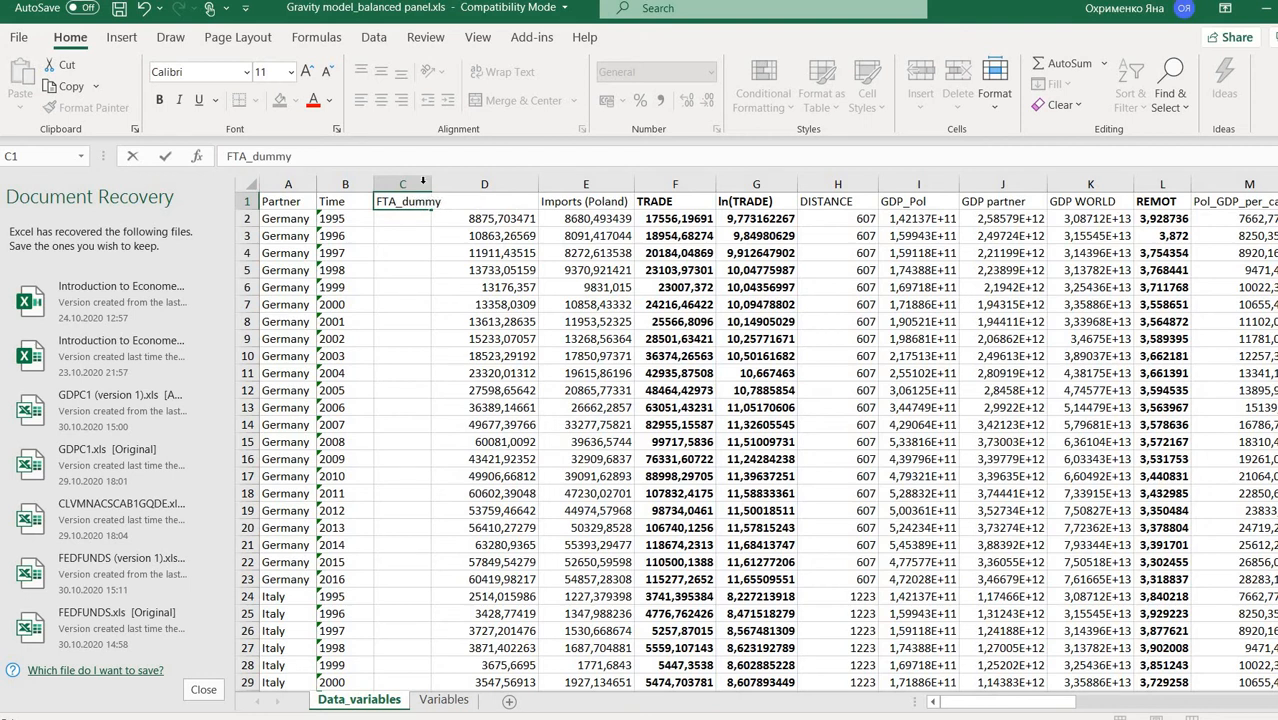
click(425, 184)
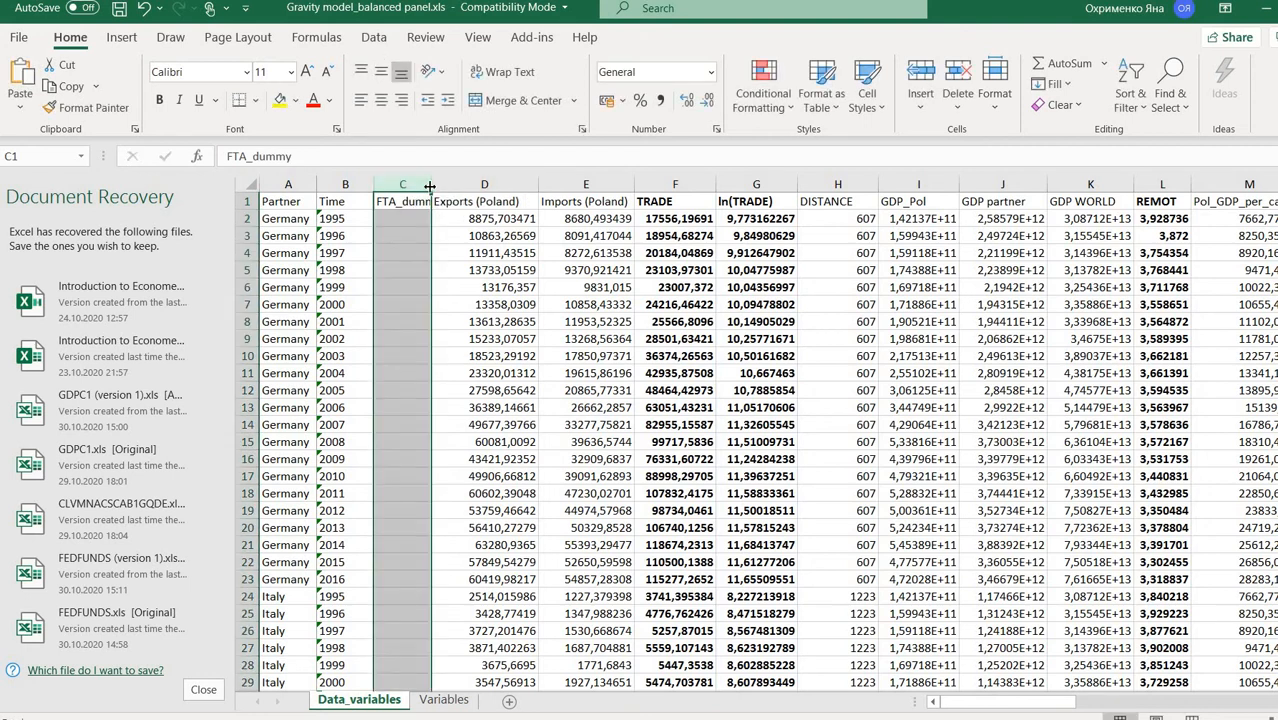
drag(429, 187, 460, 187)
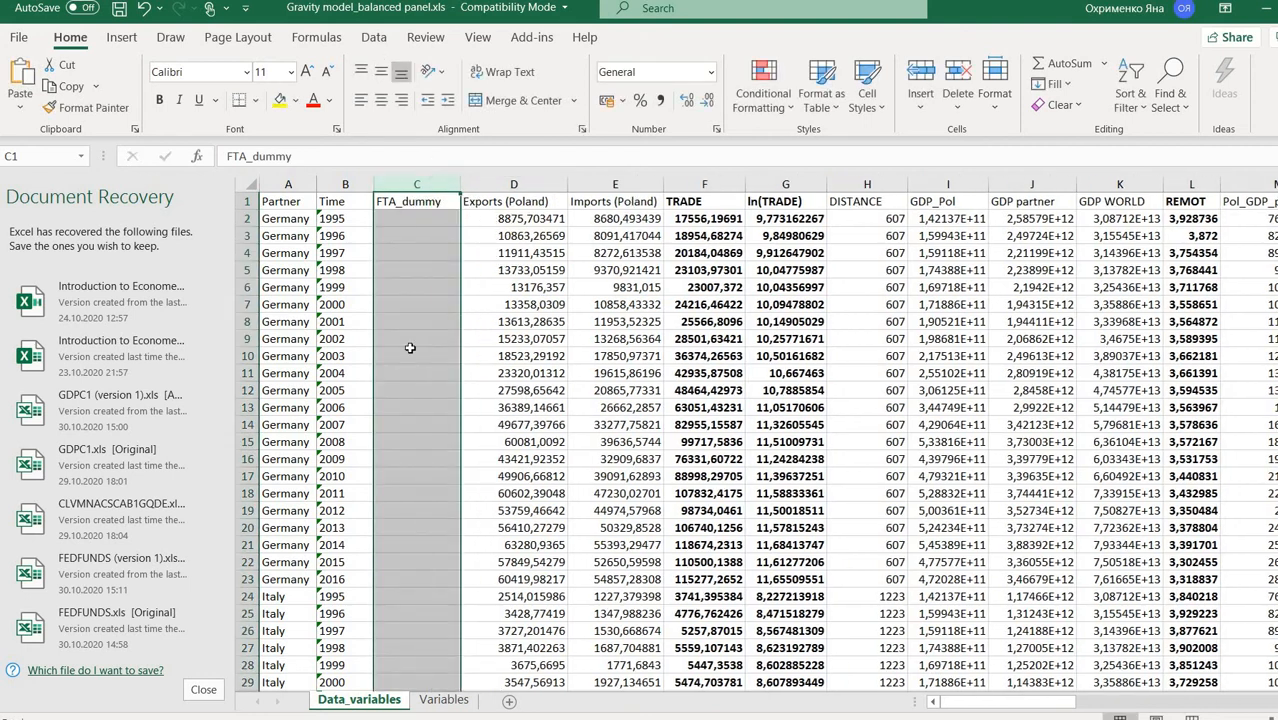
- Fill Germany's dummy with 0 for 1995–2003 and 1 from 2004
click(412, 218)
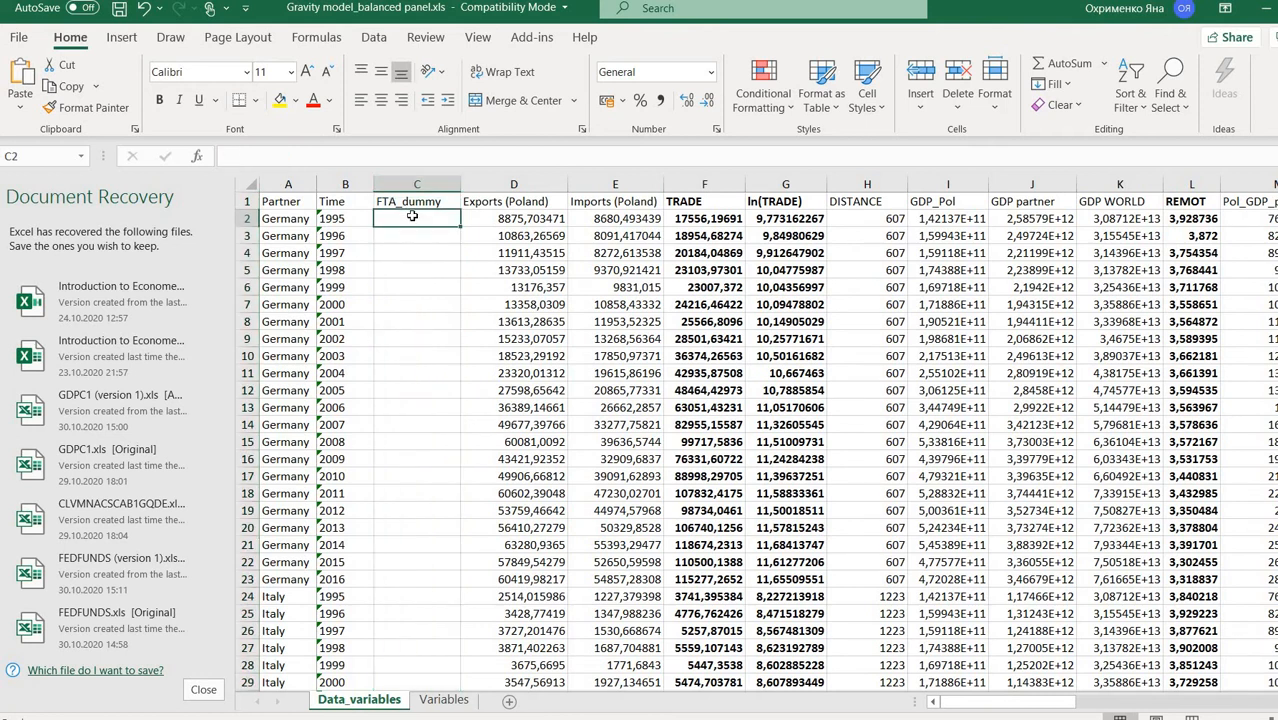
text(0)
drag(459, 227, 449, 591)
click(409, 371)
text(1)
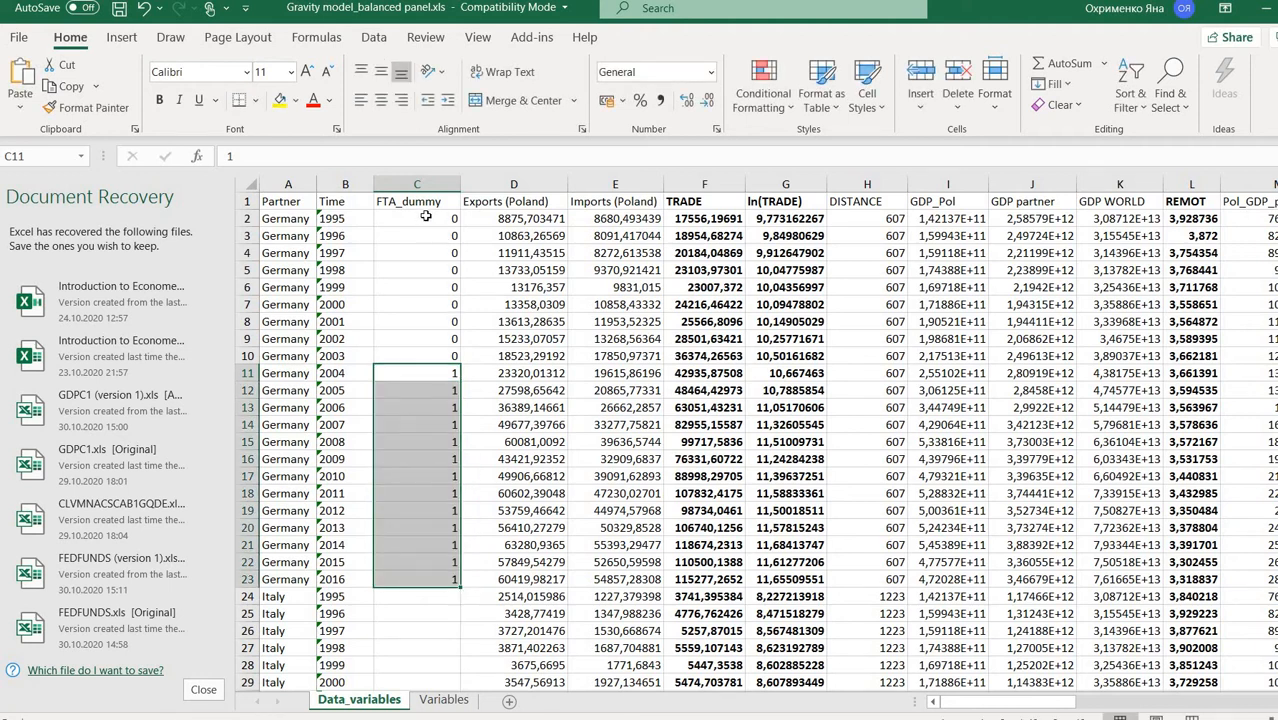
- Copy Germany's 0/1 pattern C2:C23 and paste it as values into Italy's rows from C24
drag(426, 215, 431, 584)
right_click(431, 584)
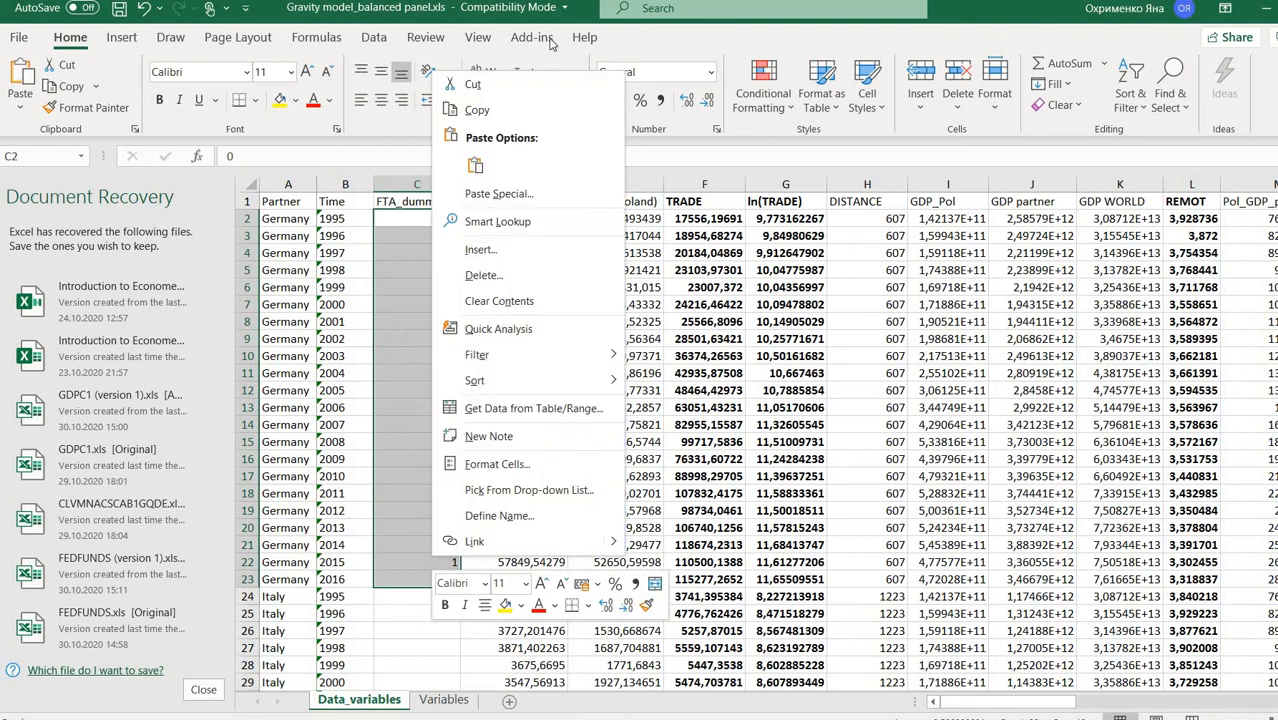
click(535, 110)
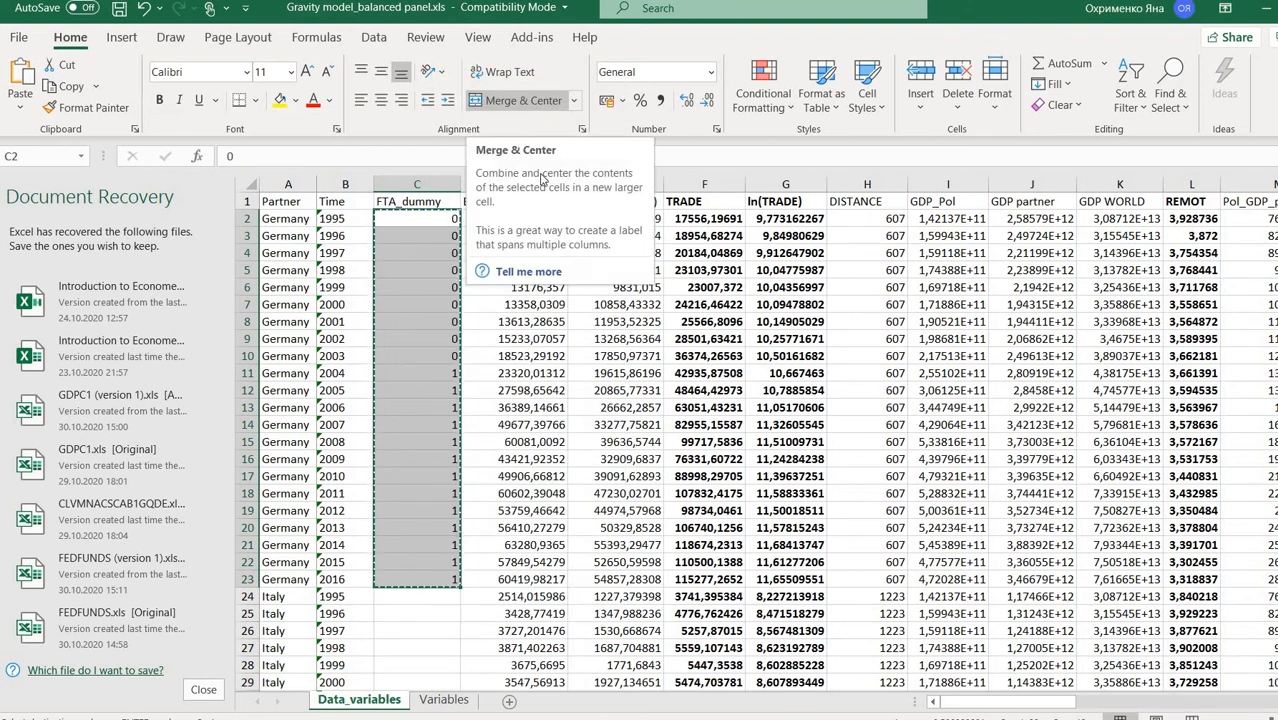
scroll(465, 385, down, 2)
scroll(422, 343, down, 3)
click(422, 340)
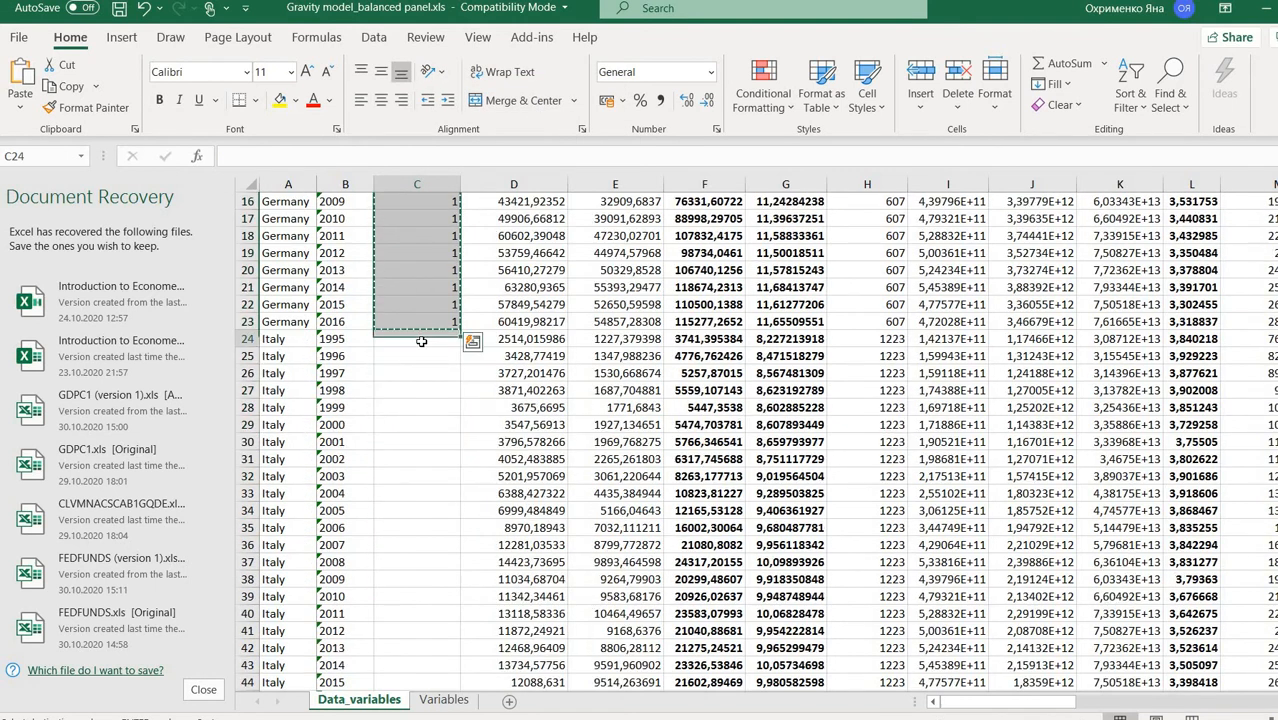
right_click(422, 340)
click(491, 339)
- Paste the same 0/1 pattern into the Netherlands rows starting at C46
scroll(410, 290, down, 10)
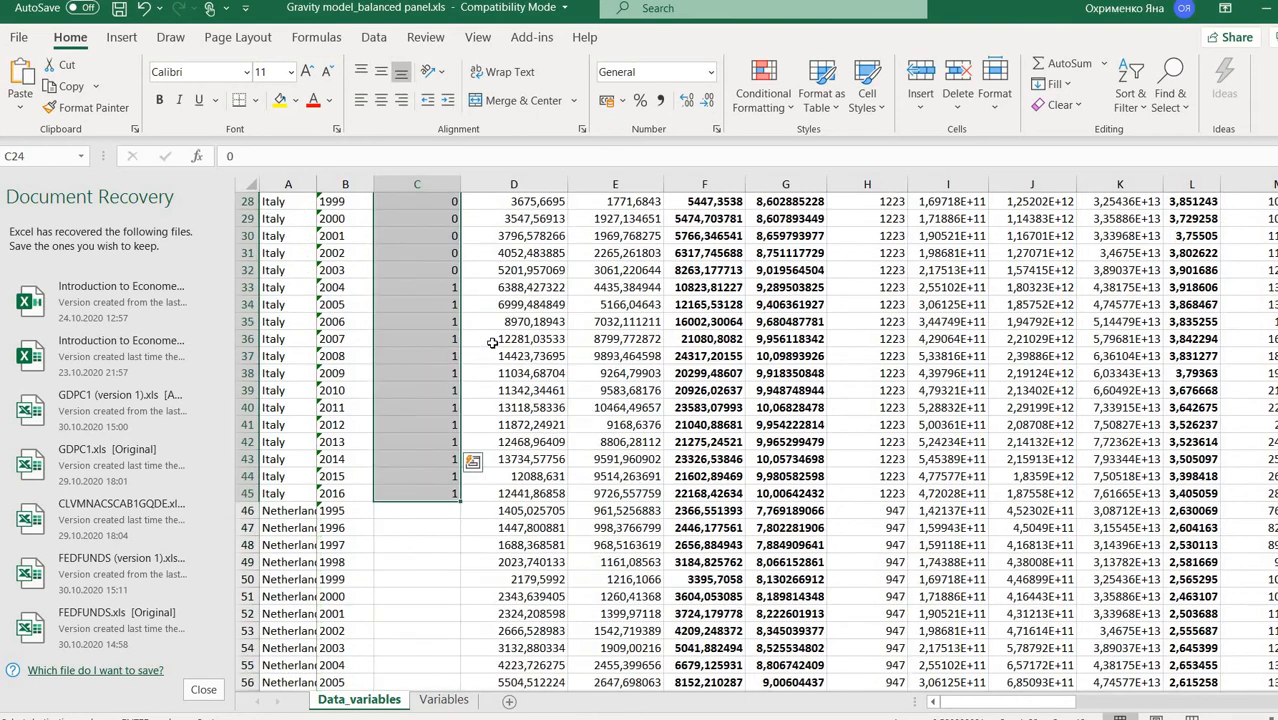
scroll(408, 284, up, 1)
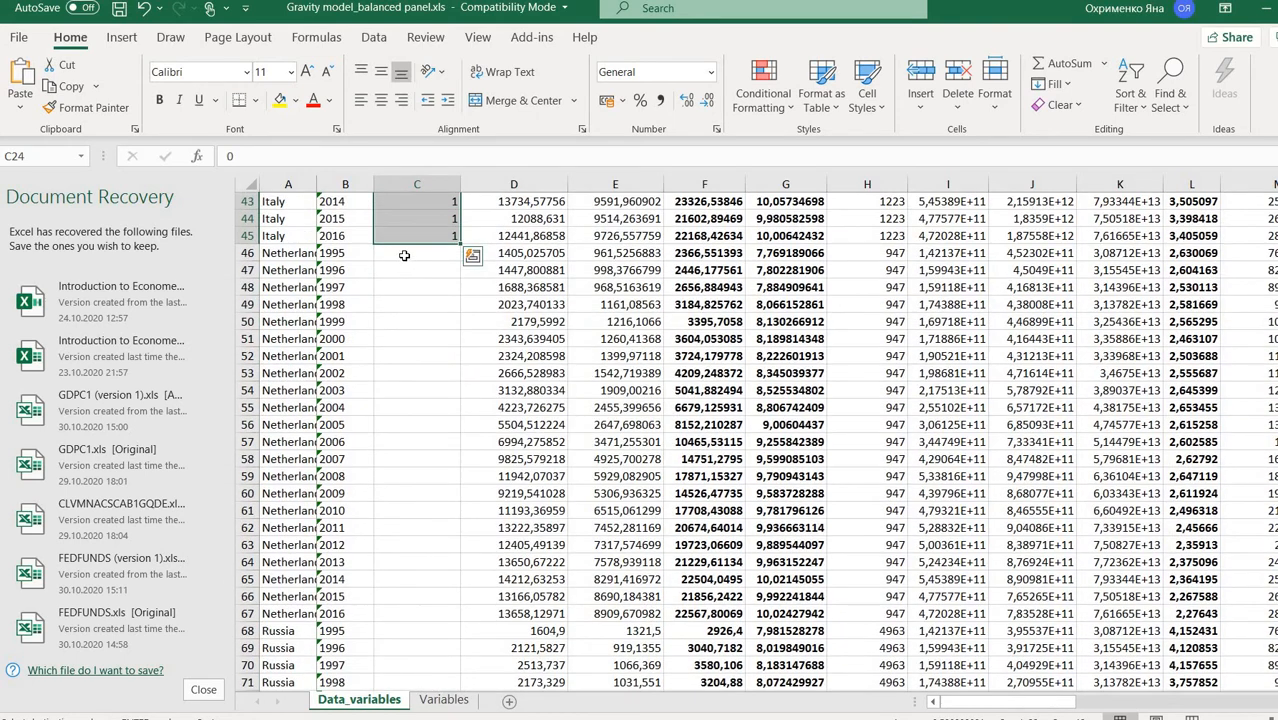
click(408, 252)
right_click(408, 252)
click(474, 338)
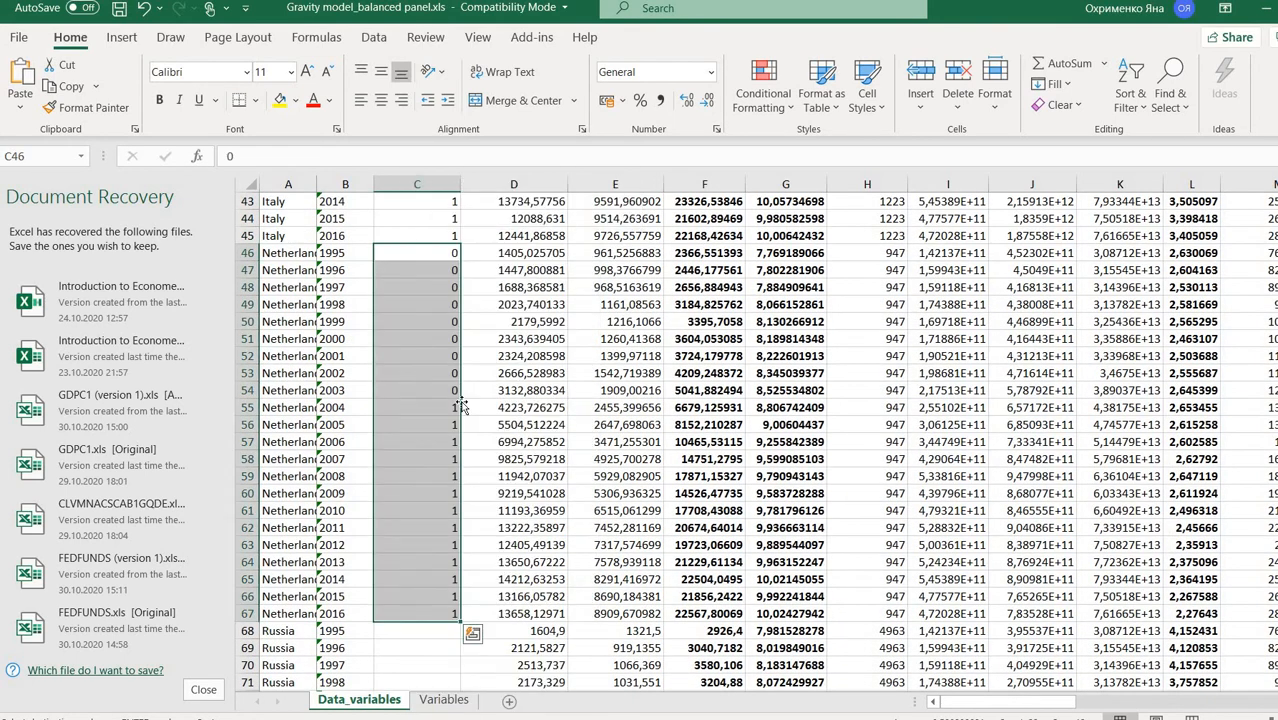
- Fill 0 down all Russia rows starting at C68
scroll(424, 427, down, 4)
click(424, 427)
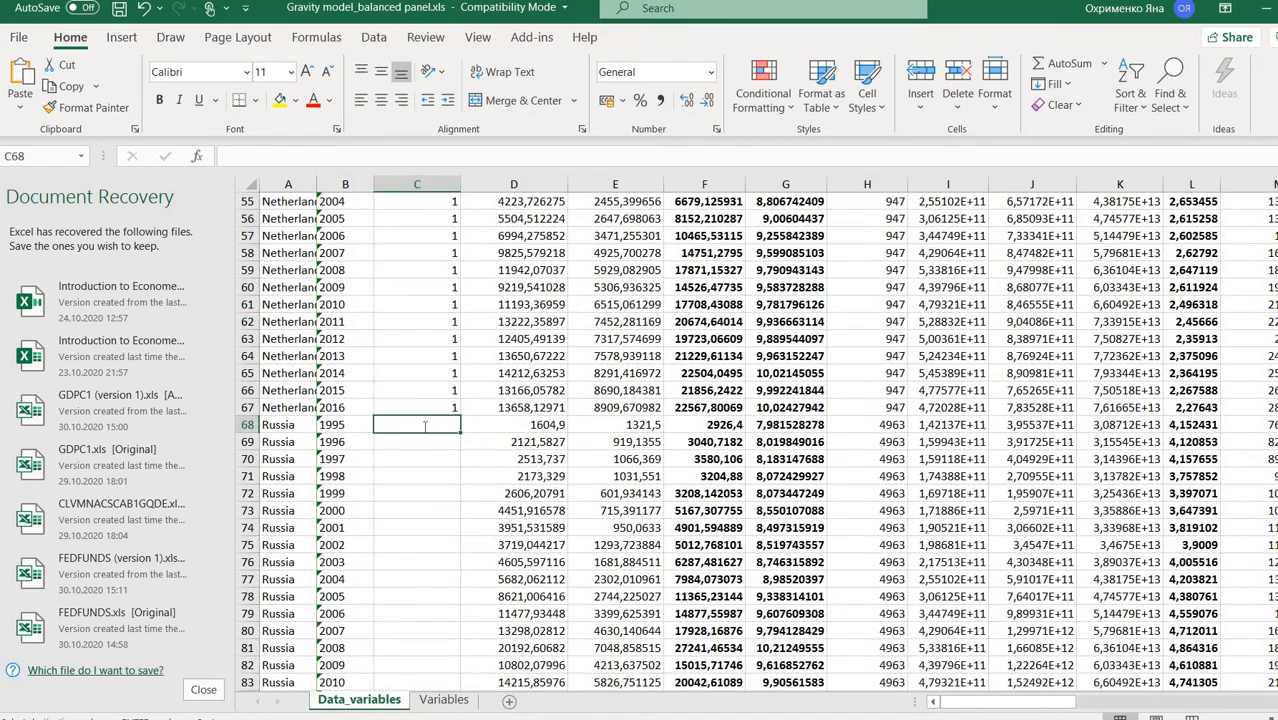
text(0)
drag(456, 437, 402, 548)
- Copy the Netherlands 0/1 pattern C46:C67 and paste it into the UK rows from C90
scroll(397, 532, down, 1)
scroll(397, 532, down, 2)
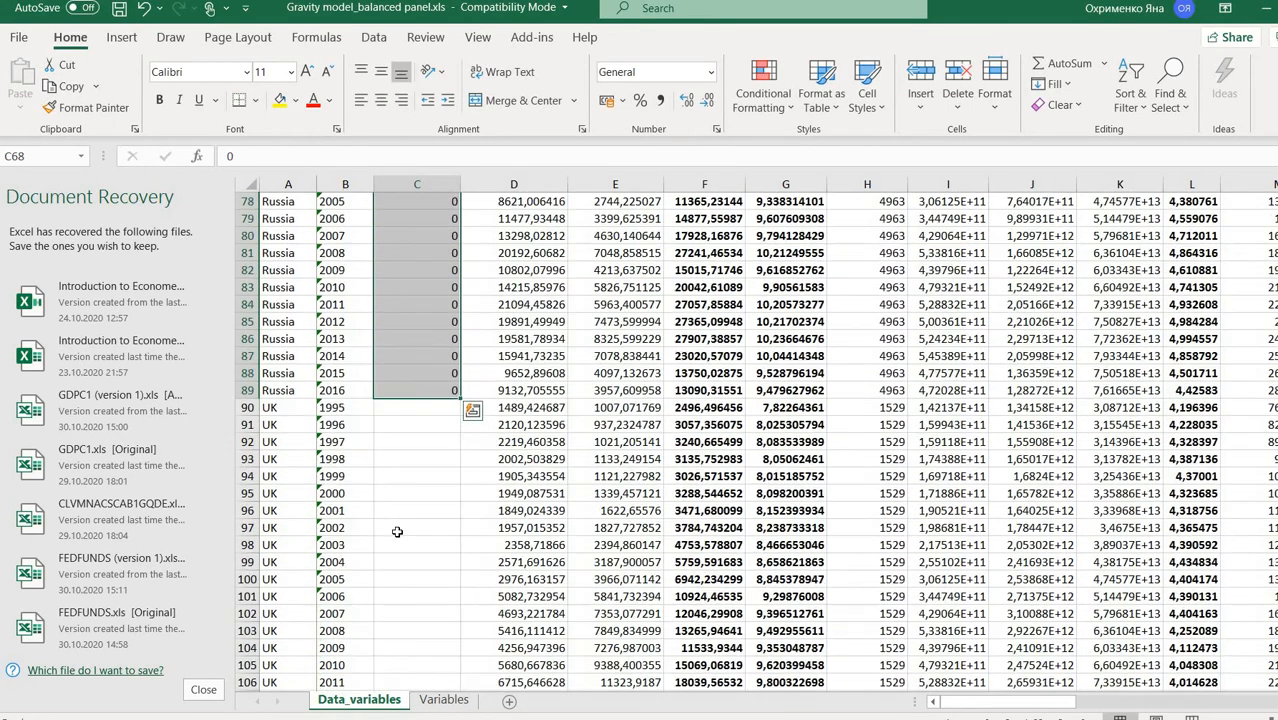
click(408, 404)
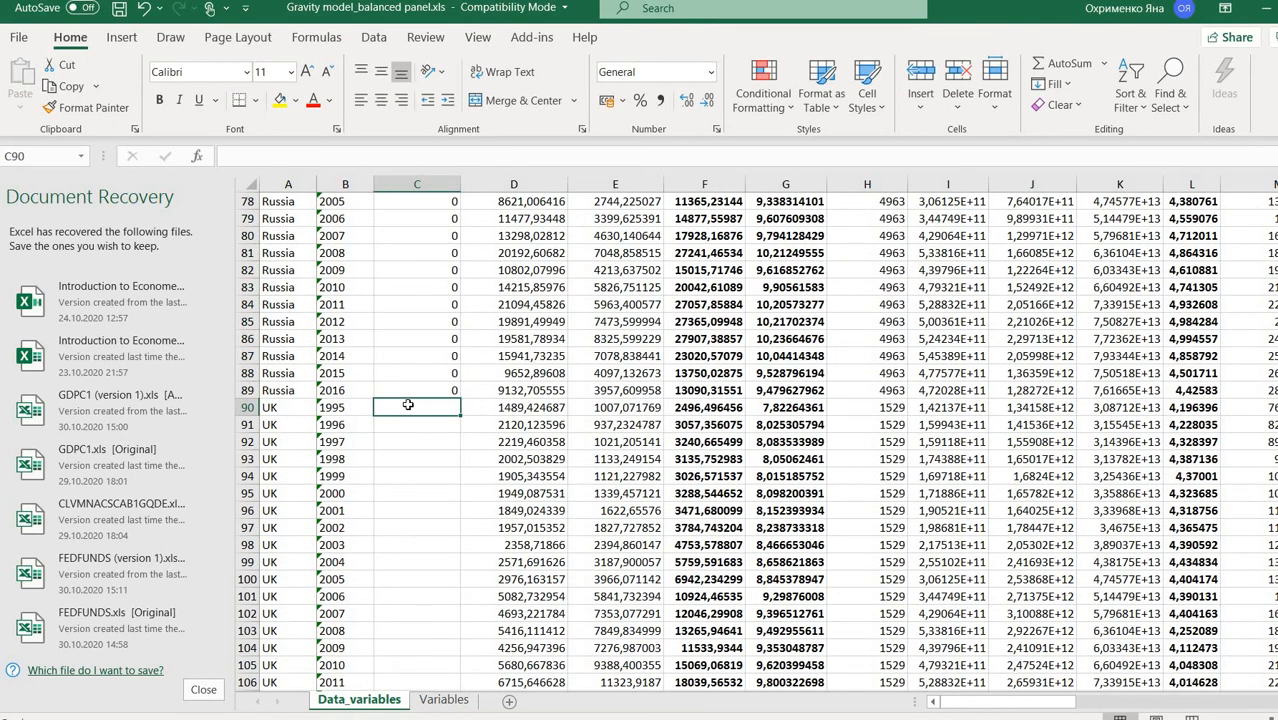
scroll(408, 404, up, 10)
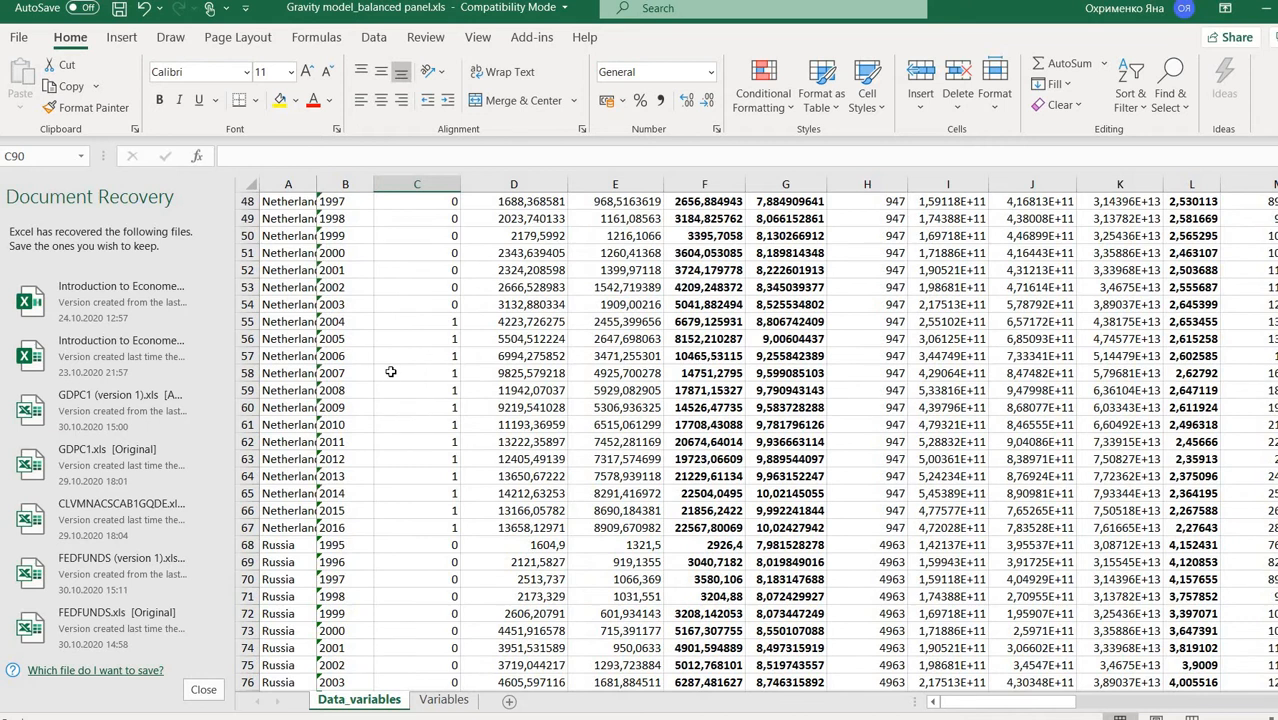
drag(402, 527, 397, 263)
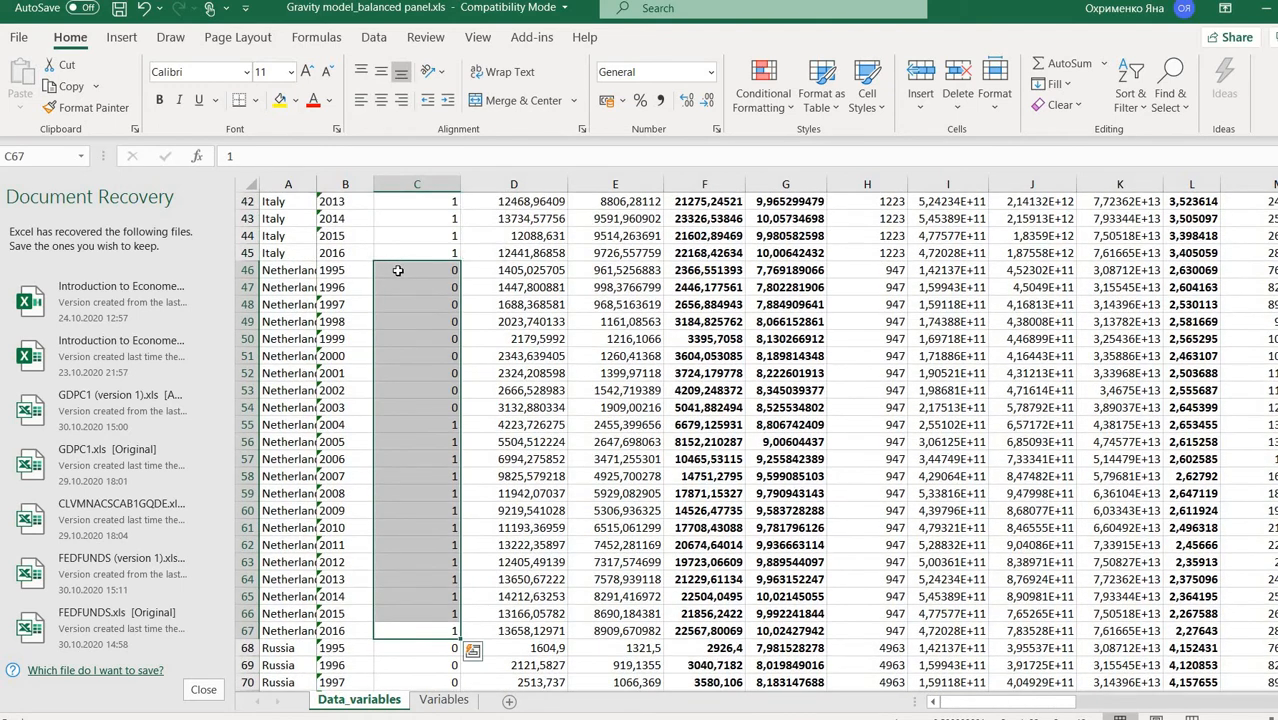
right_click(397, 263)
key(ctrl+c)
scroll(452, 500, down, 13)
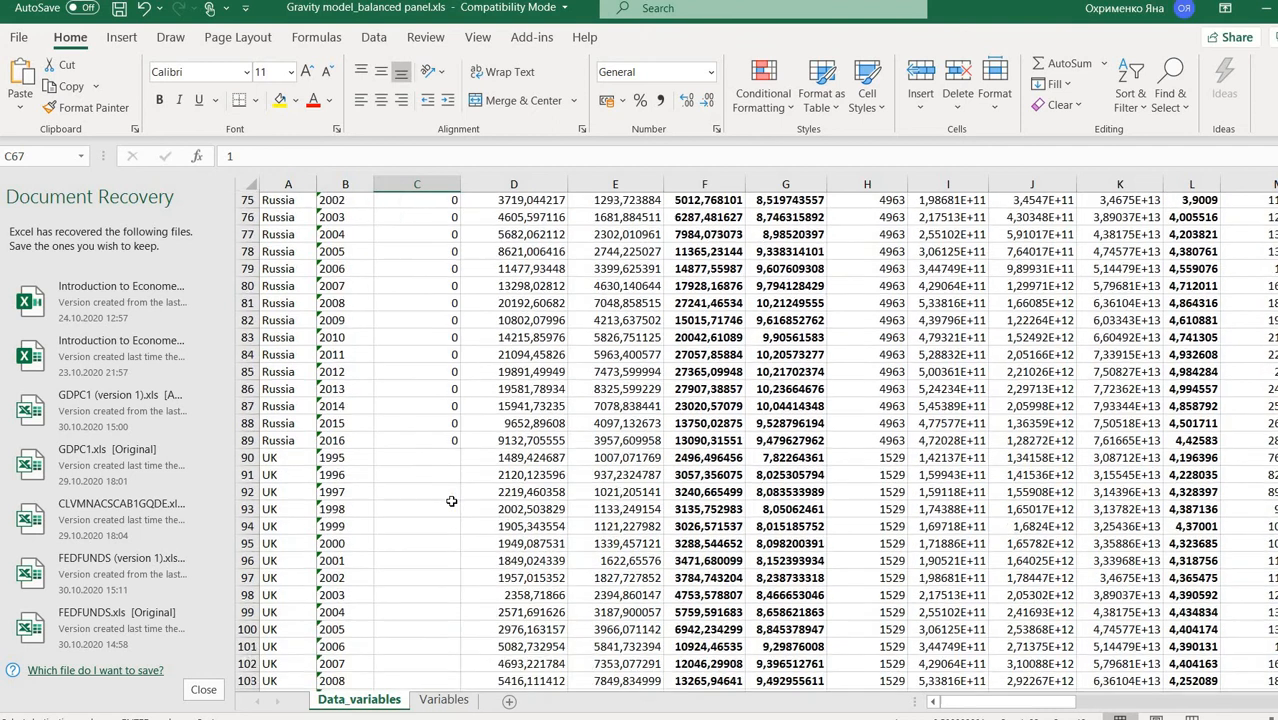
click(435, 362)
right_click(435, 362)
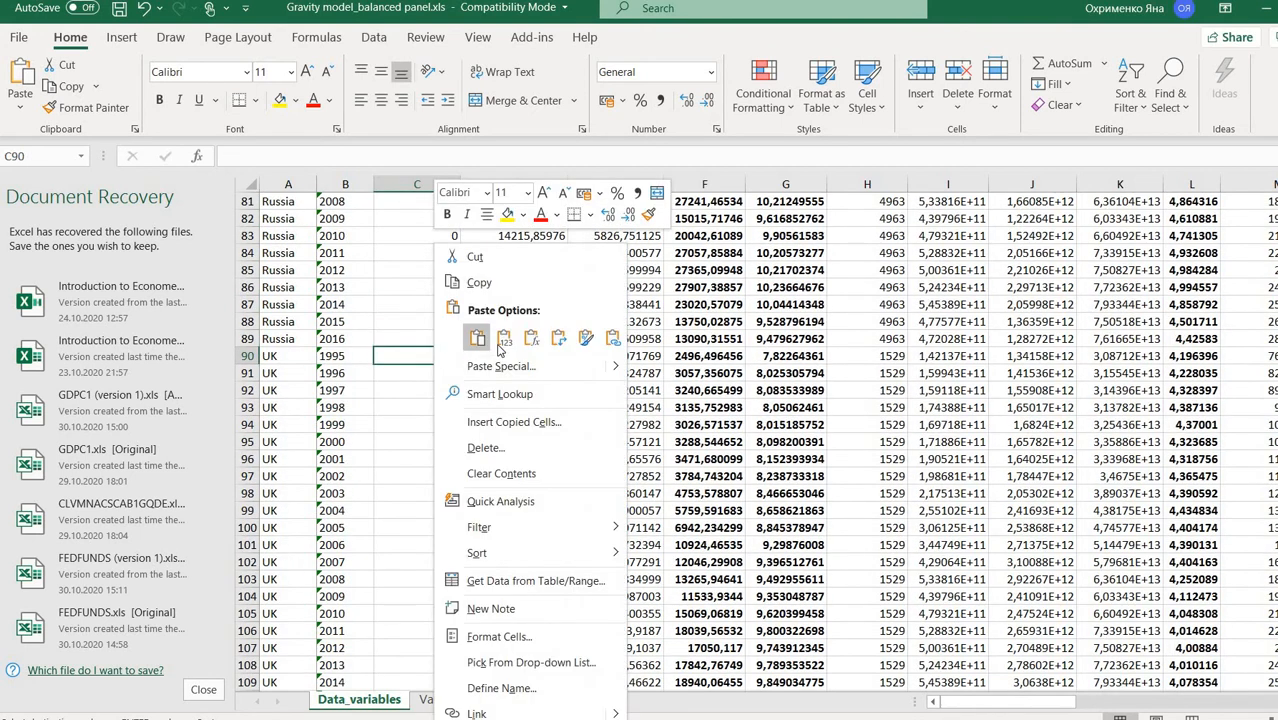
click(497, 342)
- Fill 0 down all US rows starting at C112
scroll(497, 344, down, 6)
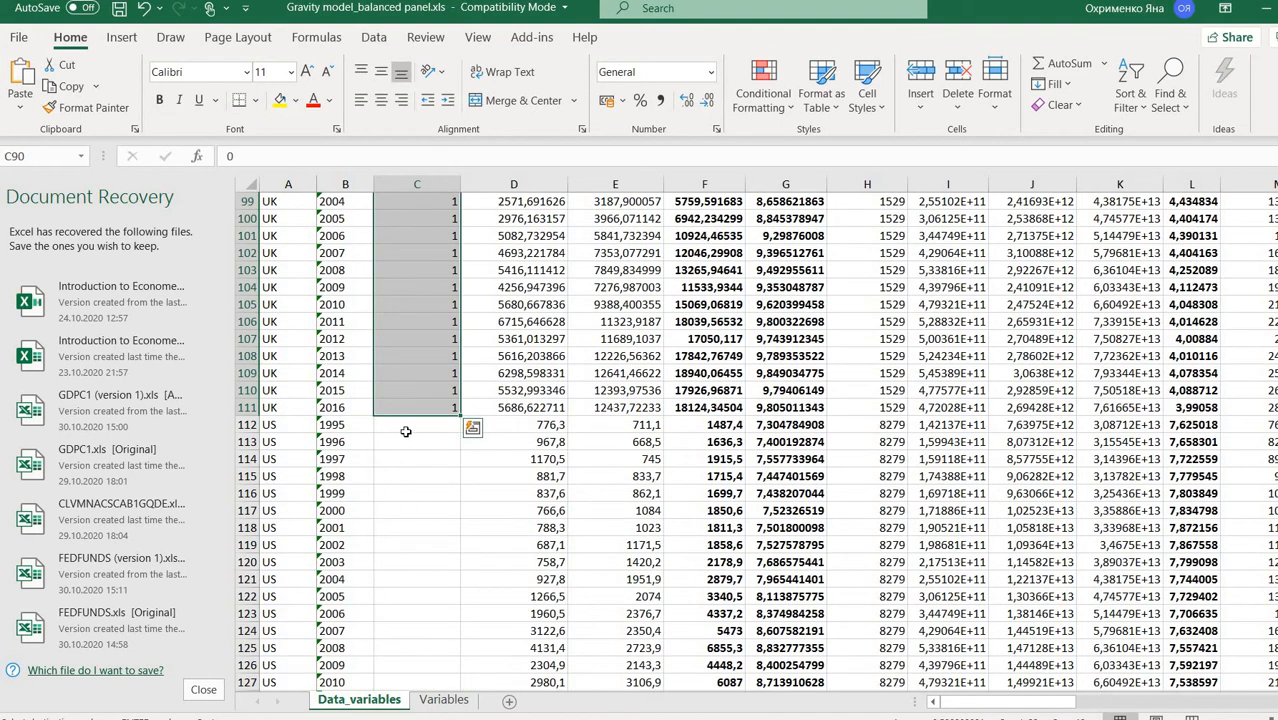
click(400, 422)
text(0)
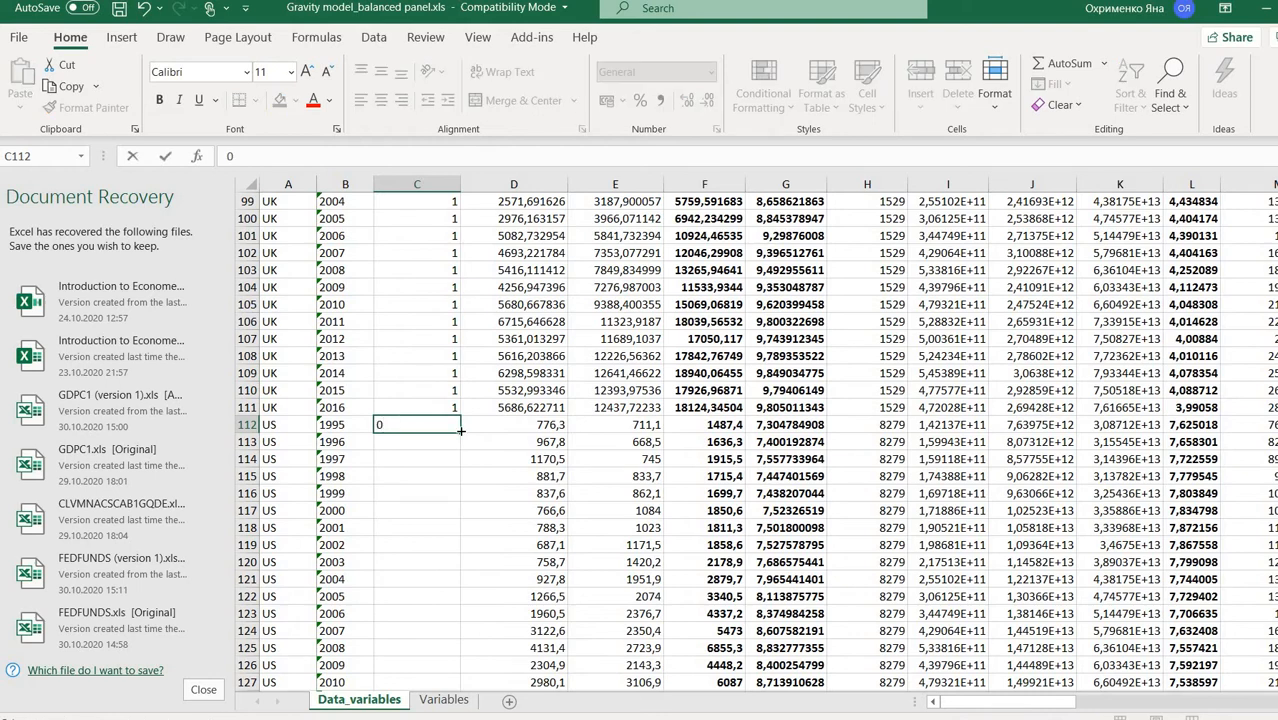
drag(461, 431, 590, 280)
scroll(593, 350, up, 20)
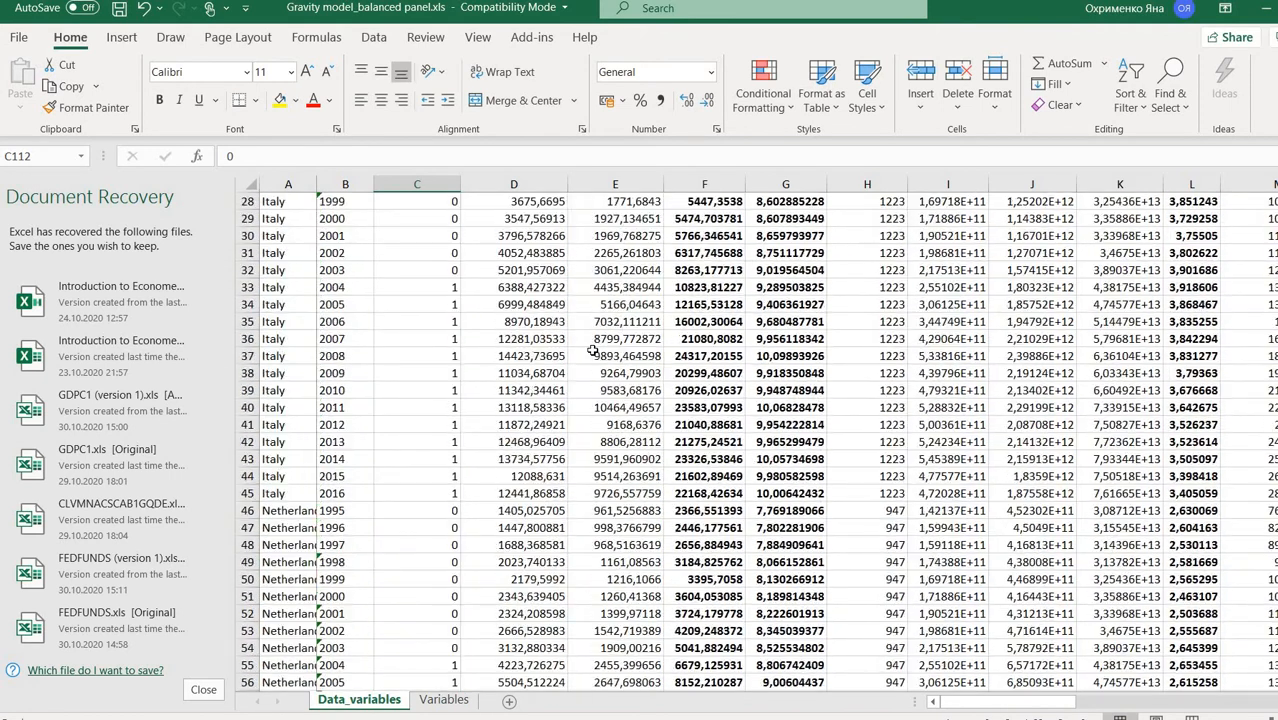
- Scroll back to the top of the sheet and bring up gretl
scroll(593, 350, up, 9)
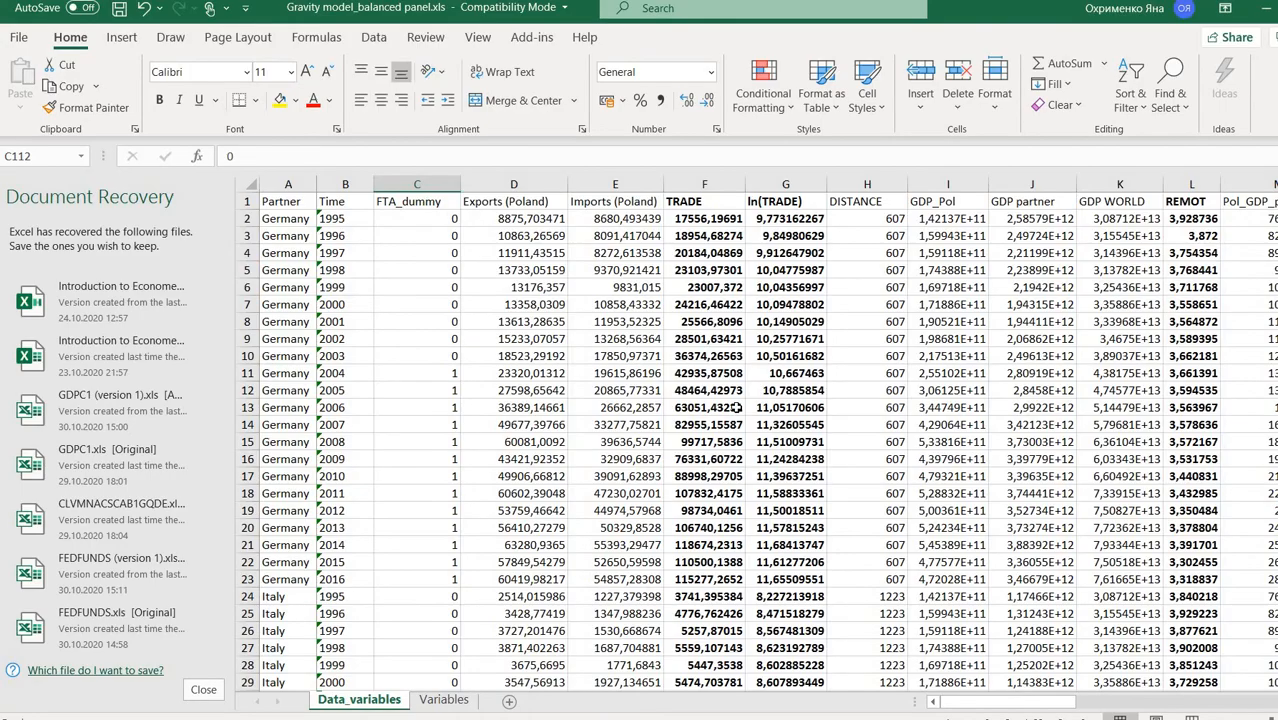
drag(960, 707, 898, 698)
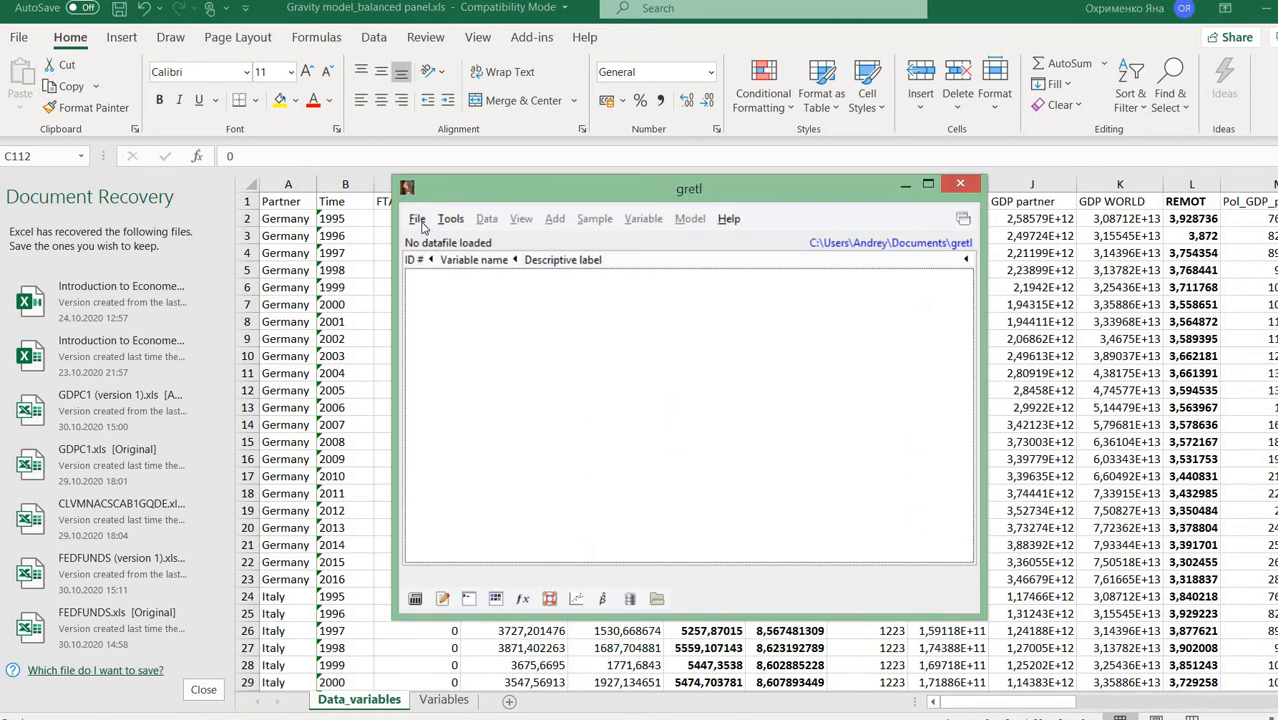
- Open Gravity model_balanced panel.xls from the Desktop's LU_55_teaching > Introduction to Econometrics folder, filtering to .xls files
click(419, 222)
mouse_move(443, 250)
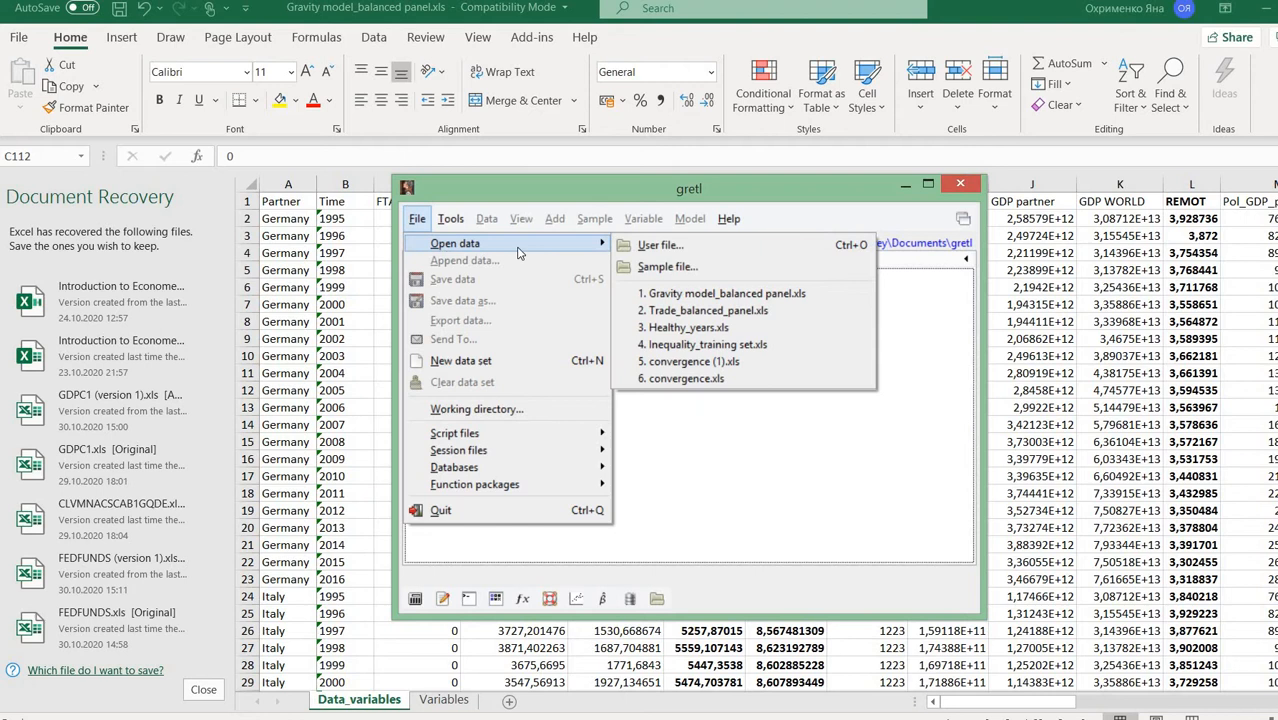
click(650, 246)
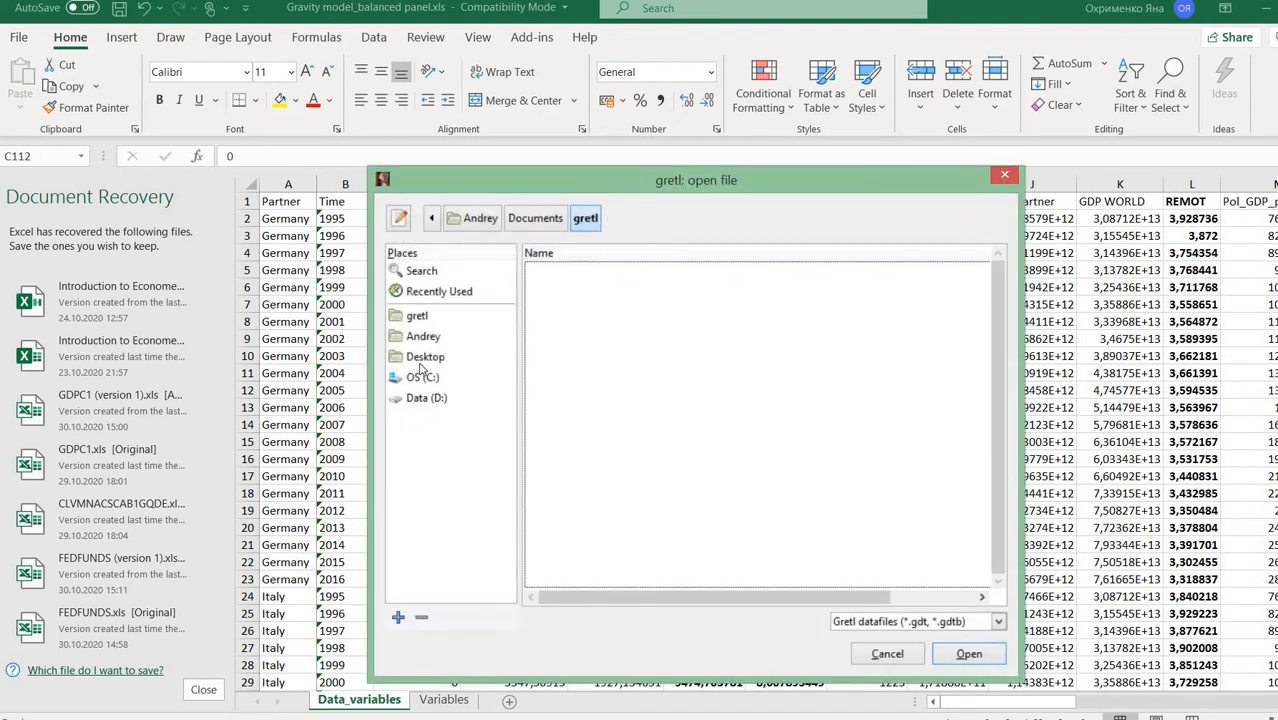
click(424, 357)
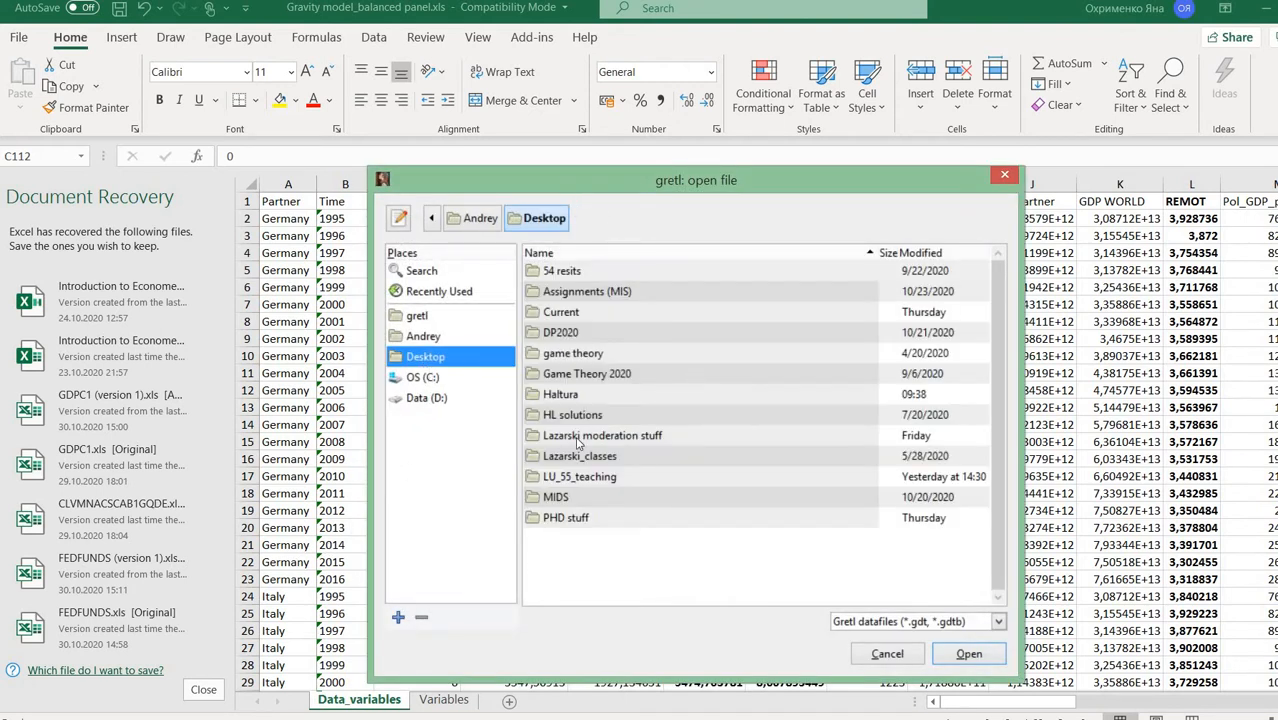
double_click(580, 477)
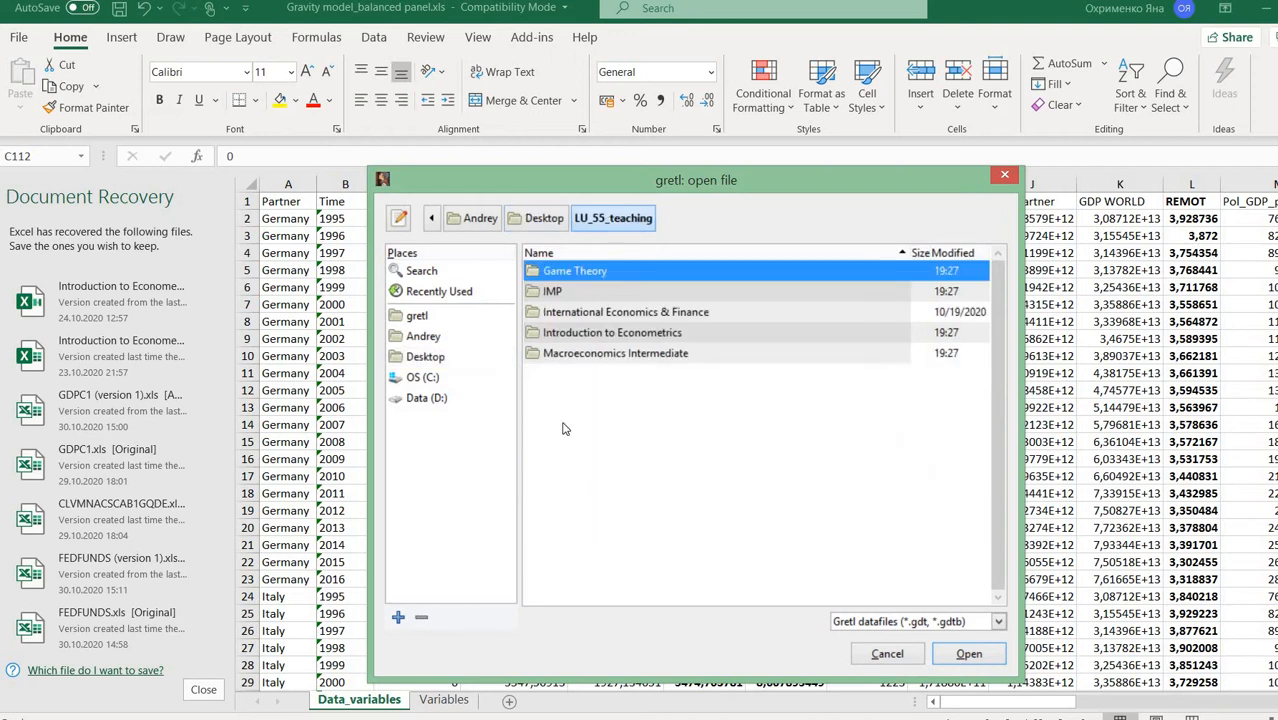
double_click(570, 334)
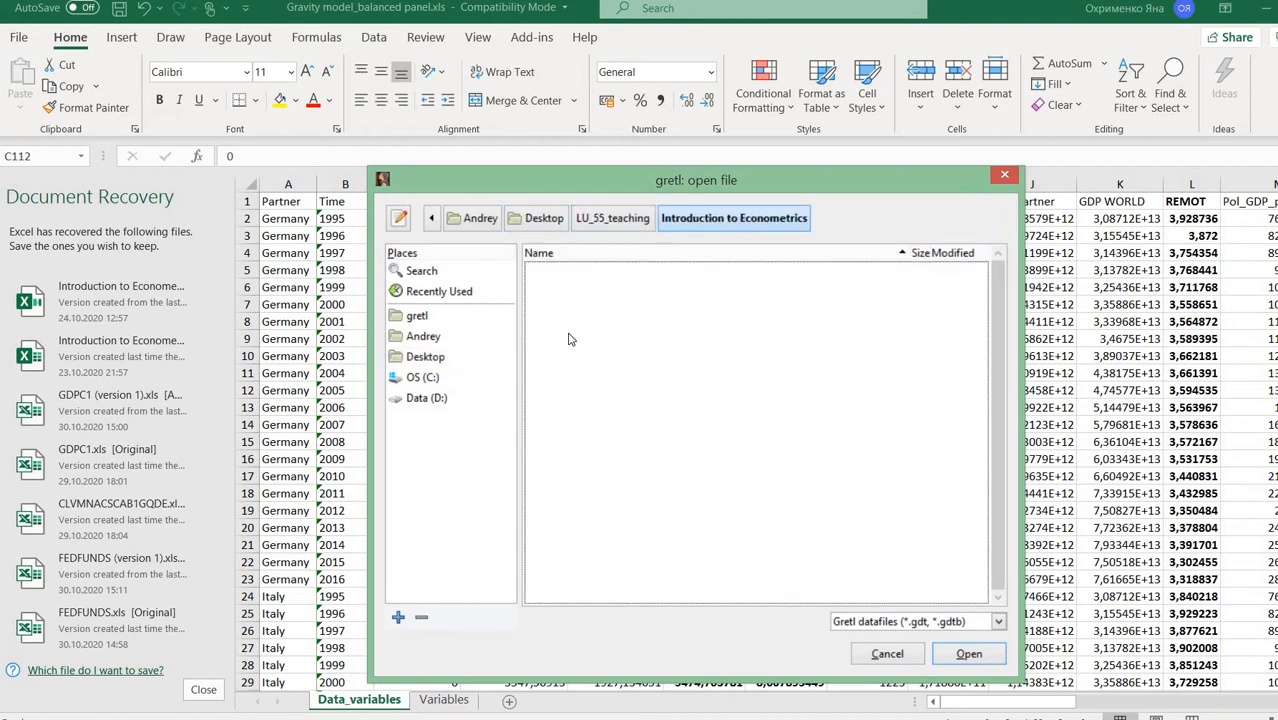
click(907, 623)
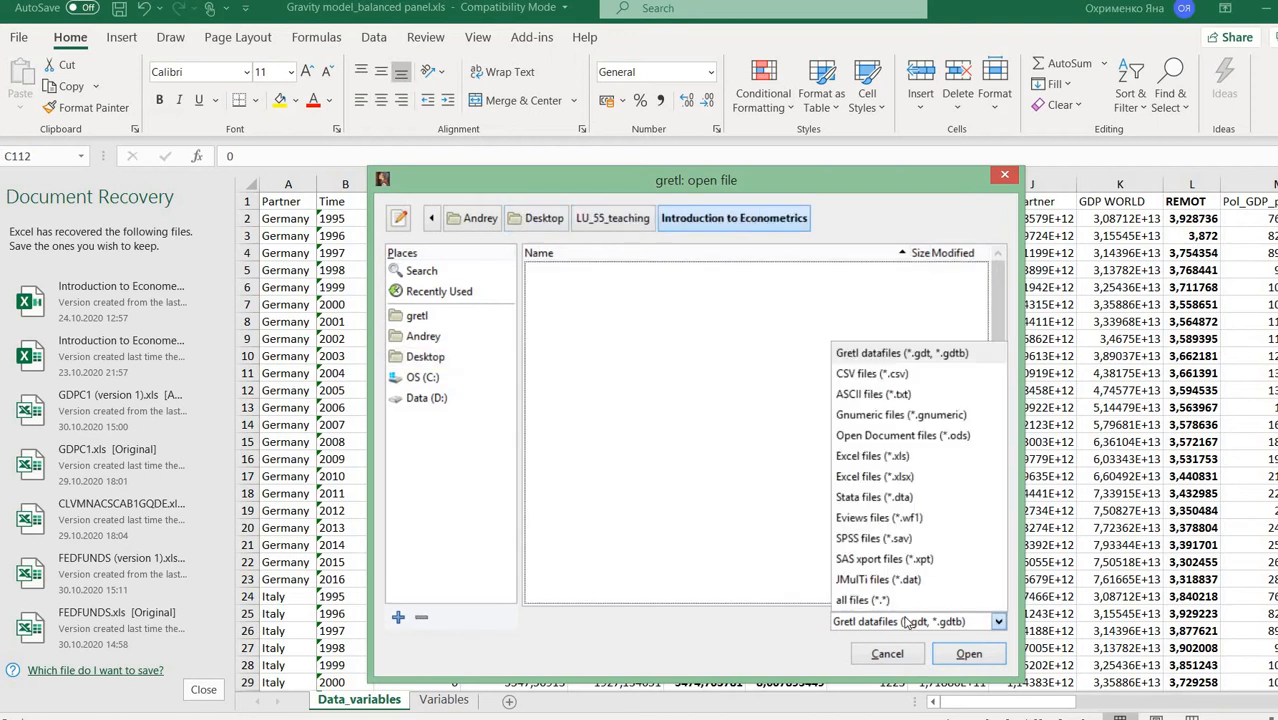
click(855, 458)
click(614, 295)
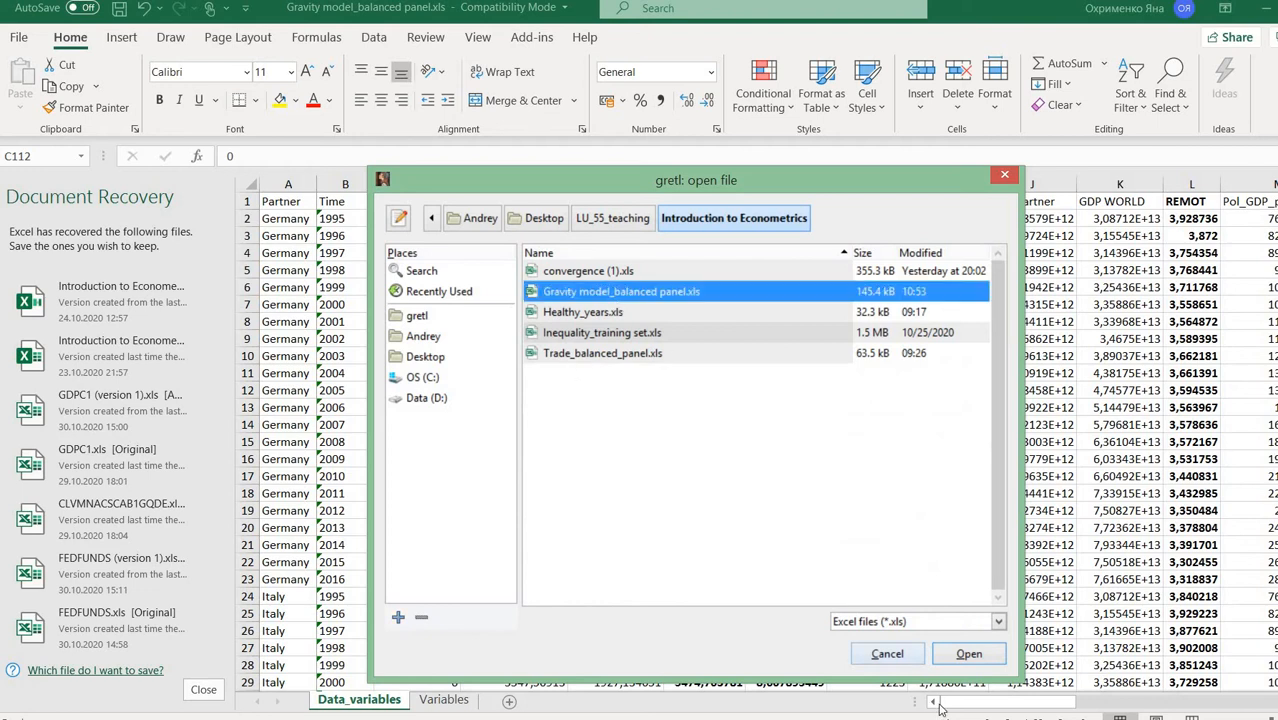
click(966, 654)
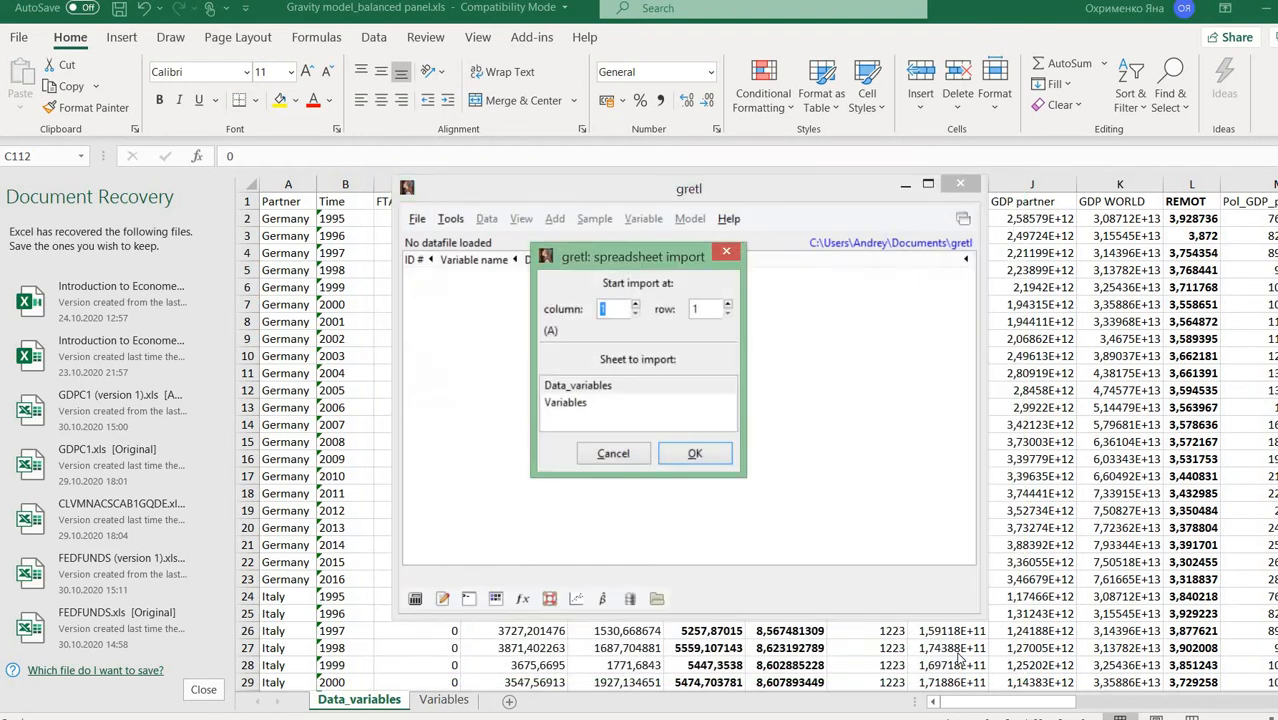
- Import the Variables sheet and leave the data undated
click(600, 403)
click(693, 454)
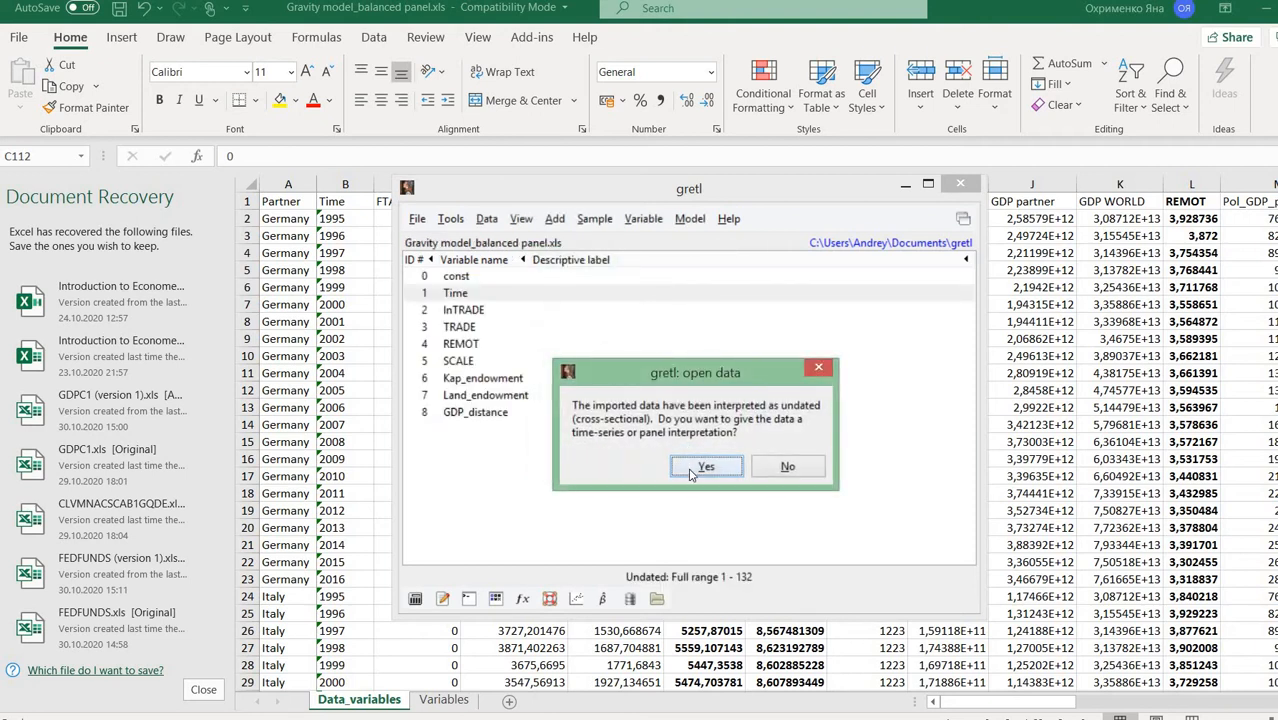
click(772, 474)
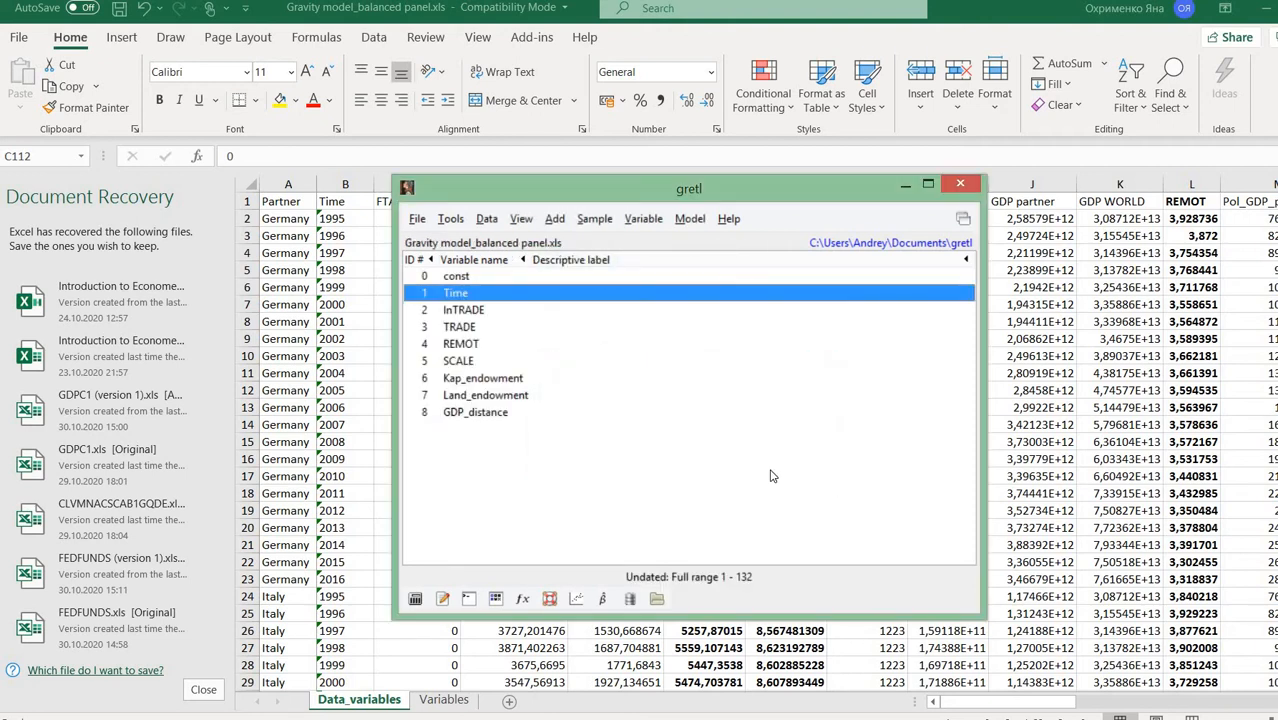
- Begin reopening the workbook, cancel it, and minimize gretl to show Excel
click(417, 218)
mouse_move(445, 243)
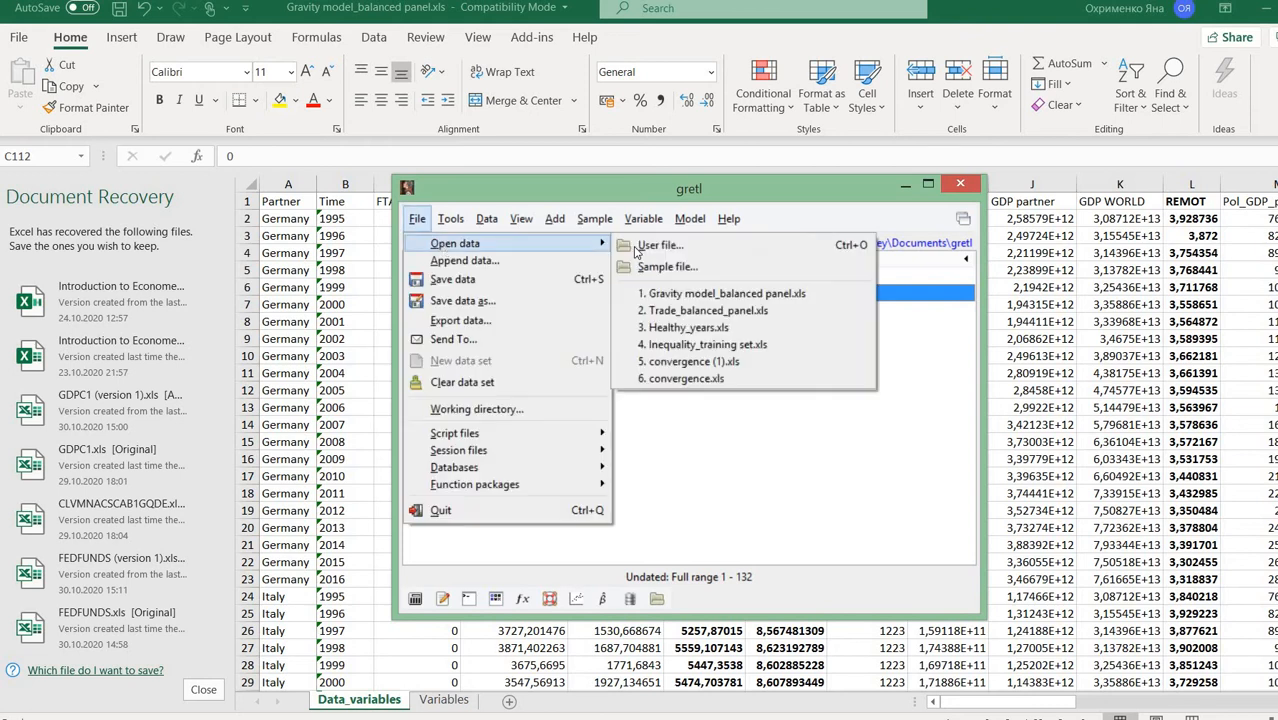
click(634, 245)
click(619, 294)
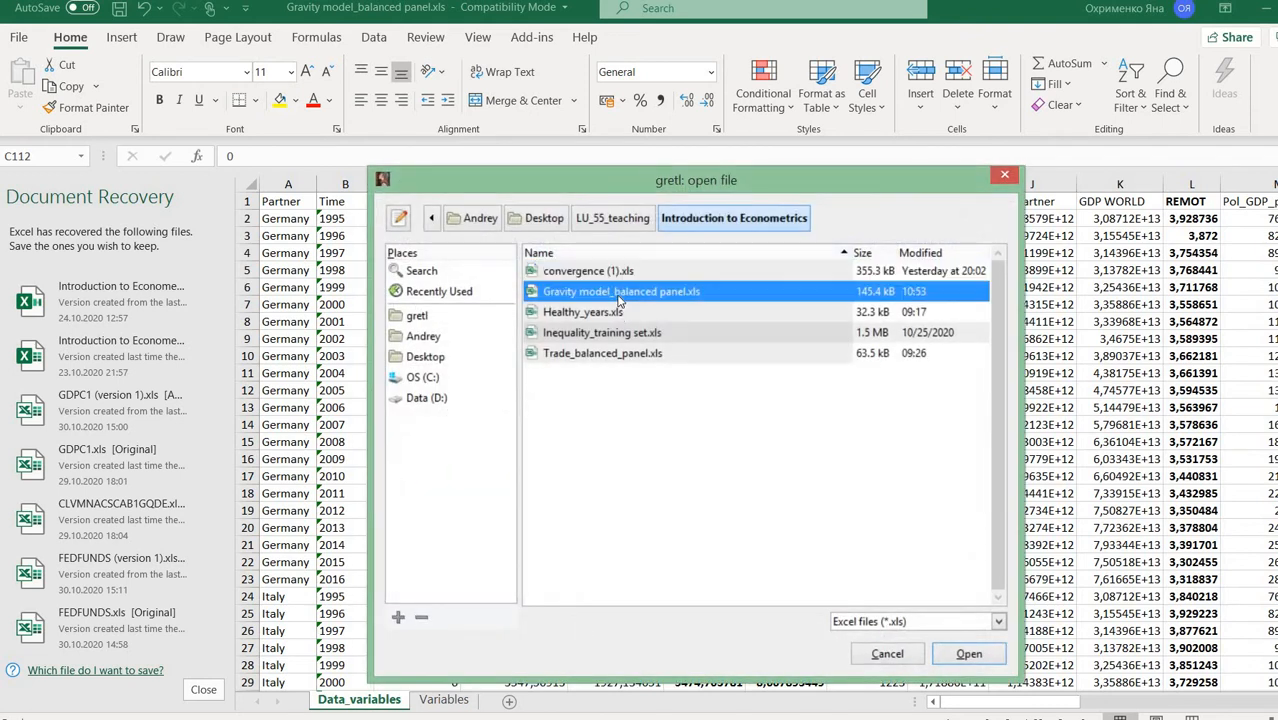
click(1003, 177)
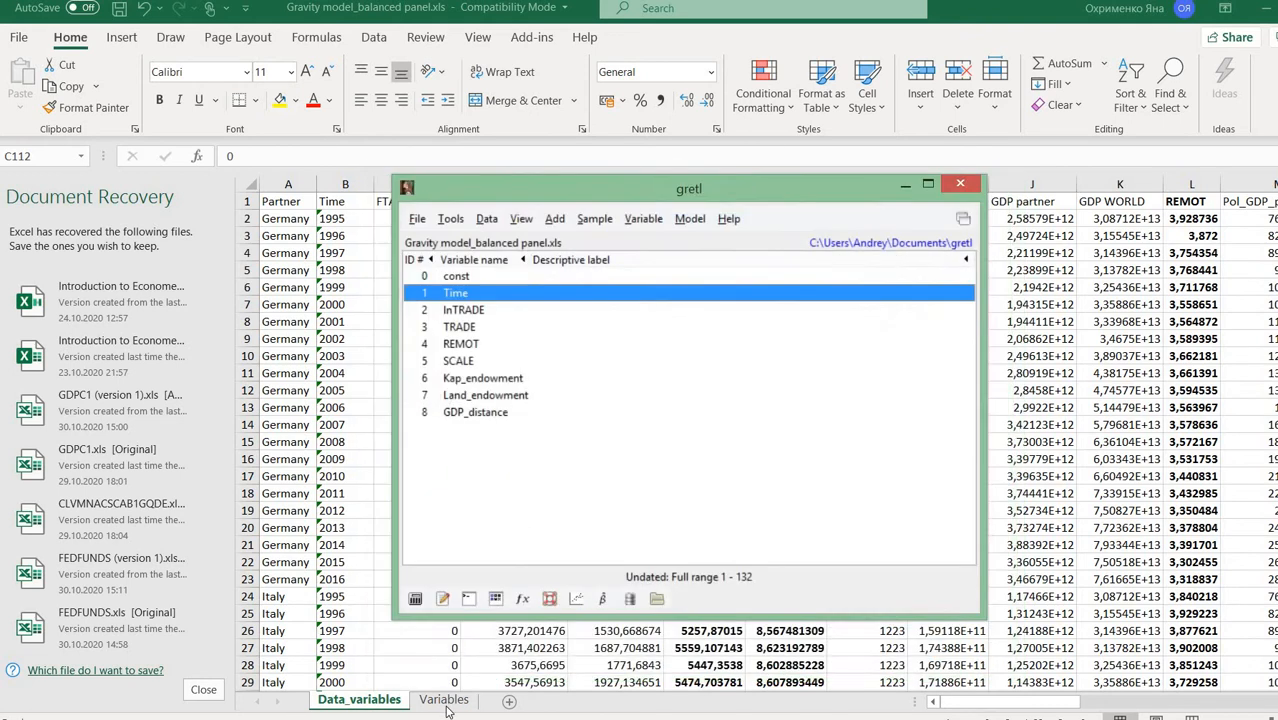
click(905, 186)
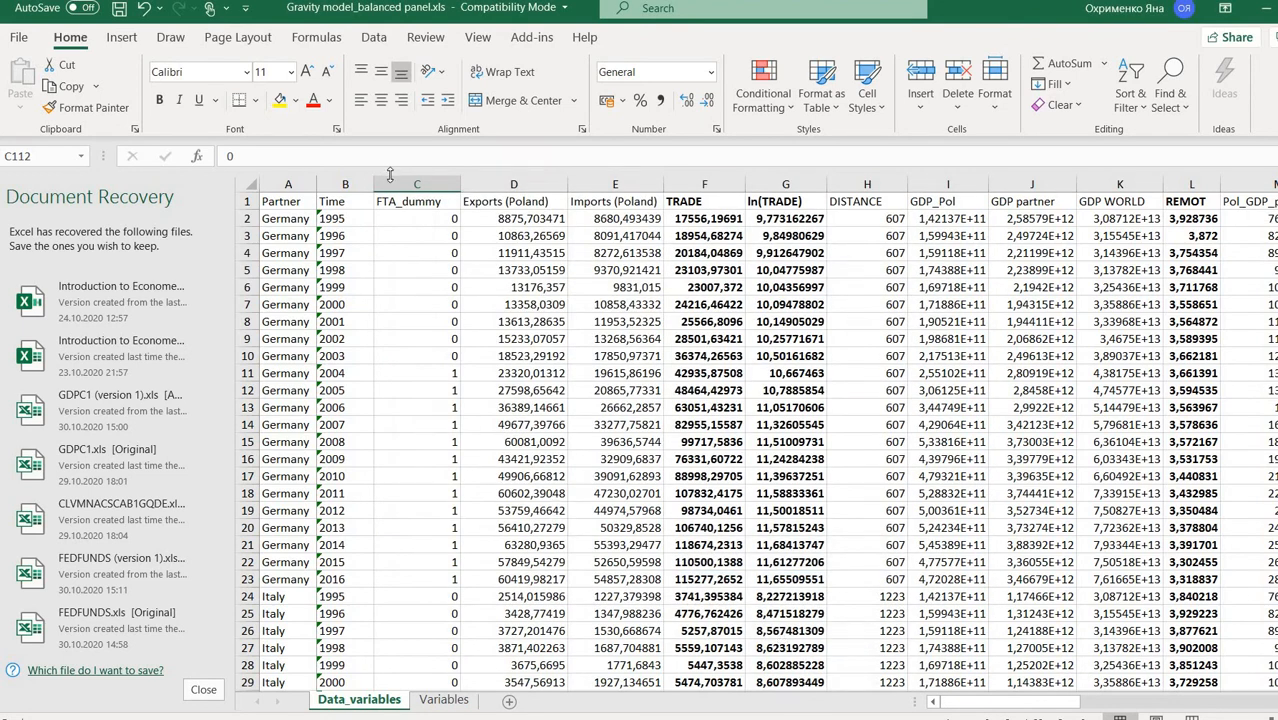
- Copy the FTA_dummy column C from Data_variables into column J of the Variables sheet
click(390, 177)
right_click(390, 177)
click(430, 218)
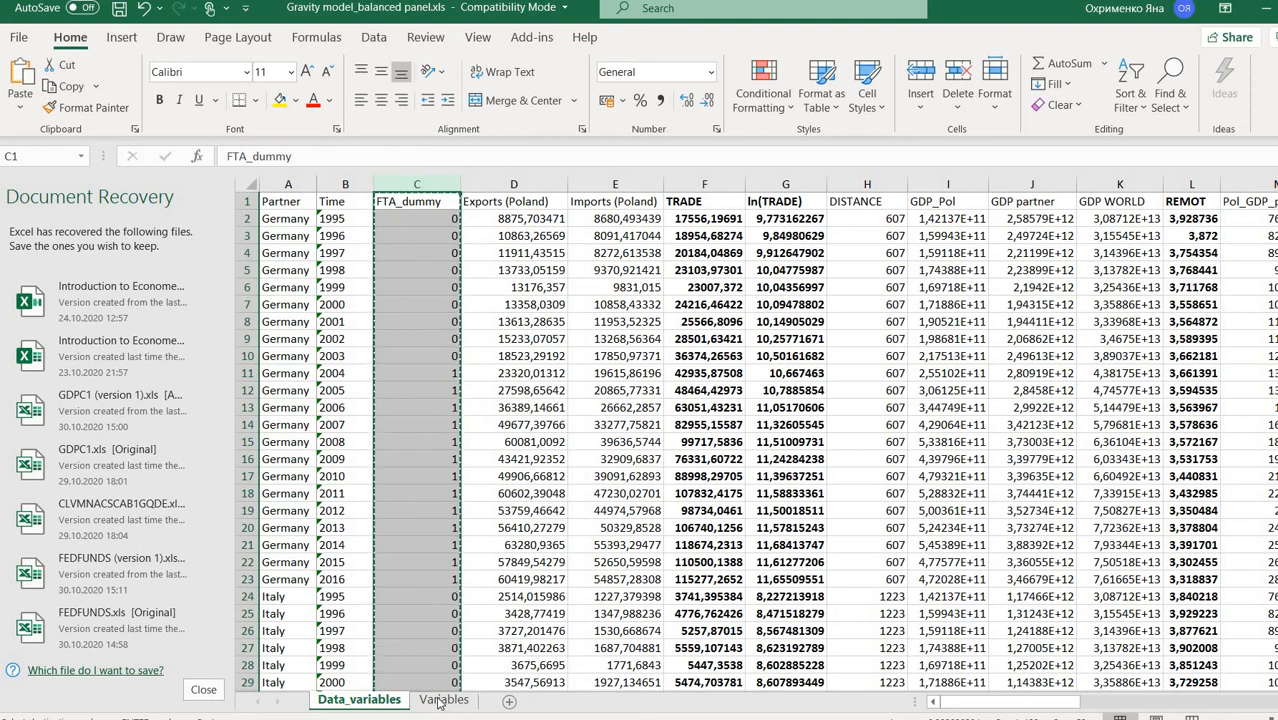
click(443, 700)
right_click(900, 203)
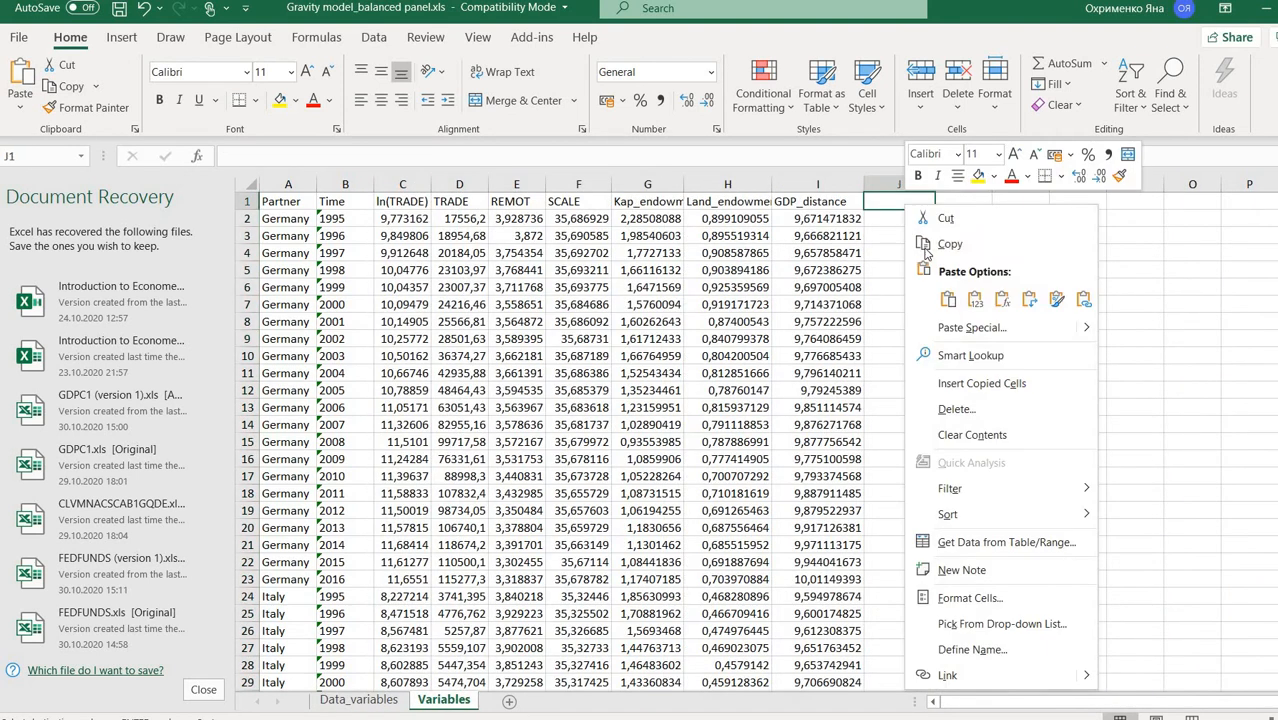
click(974, 300)
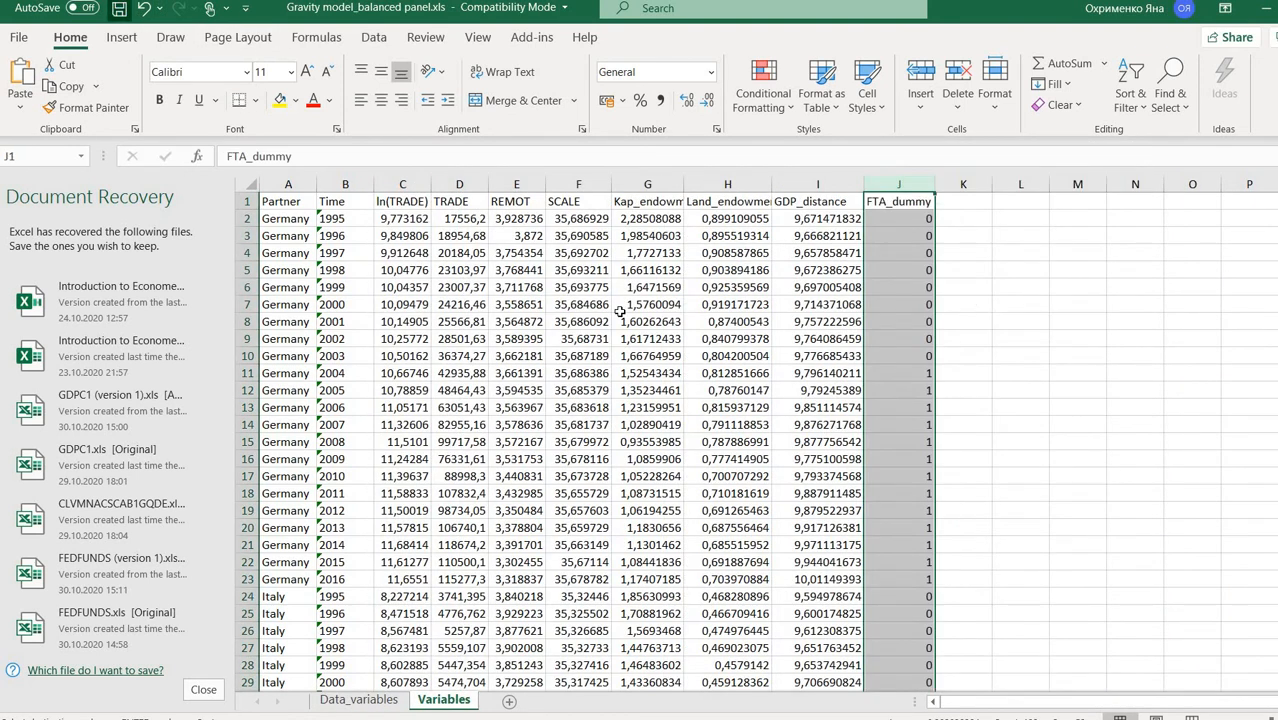
key(alt+Tab)
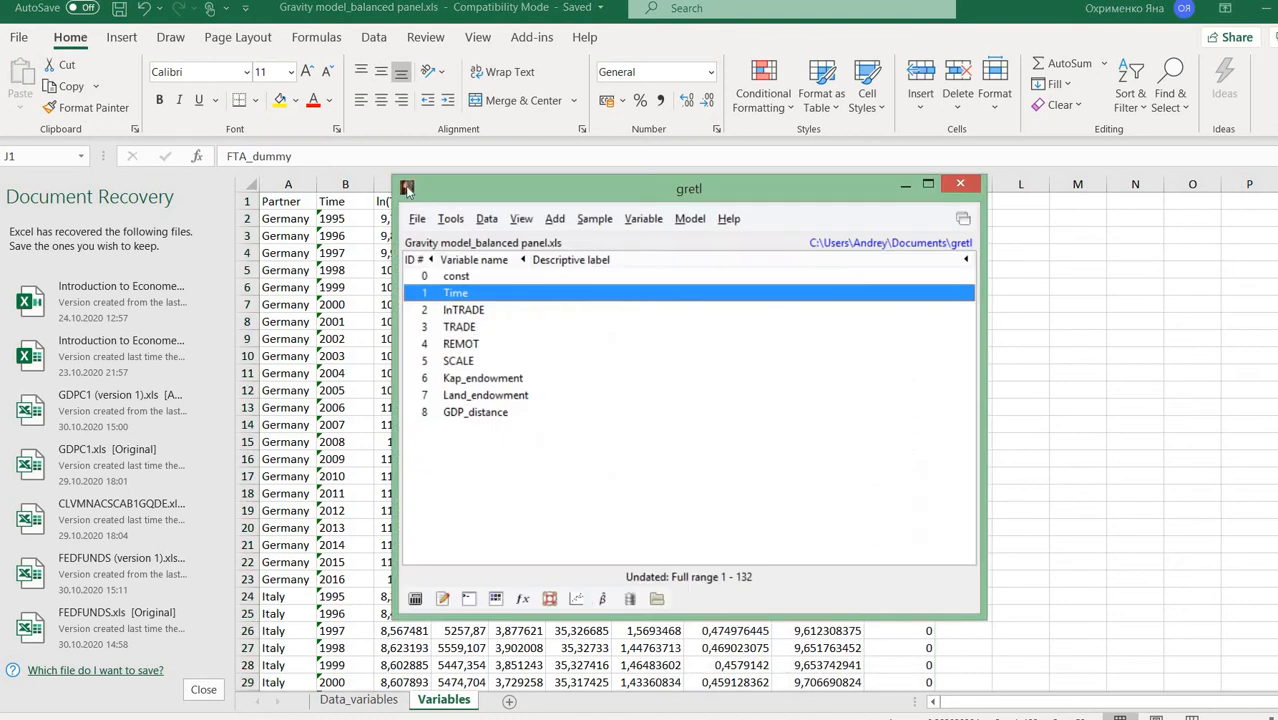
- Reload the updated Gravity model_balanced panel.xls Variables sheet, replacing the current dataset
click(416, 218)
mouse_move(455, 242)
click(660, 246)
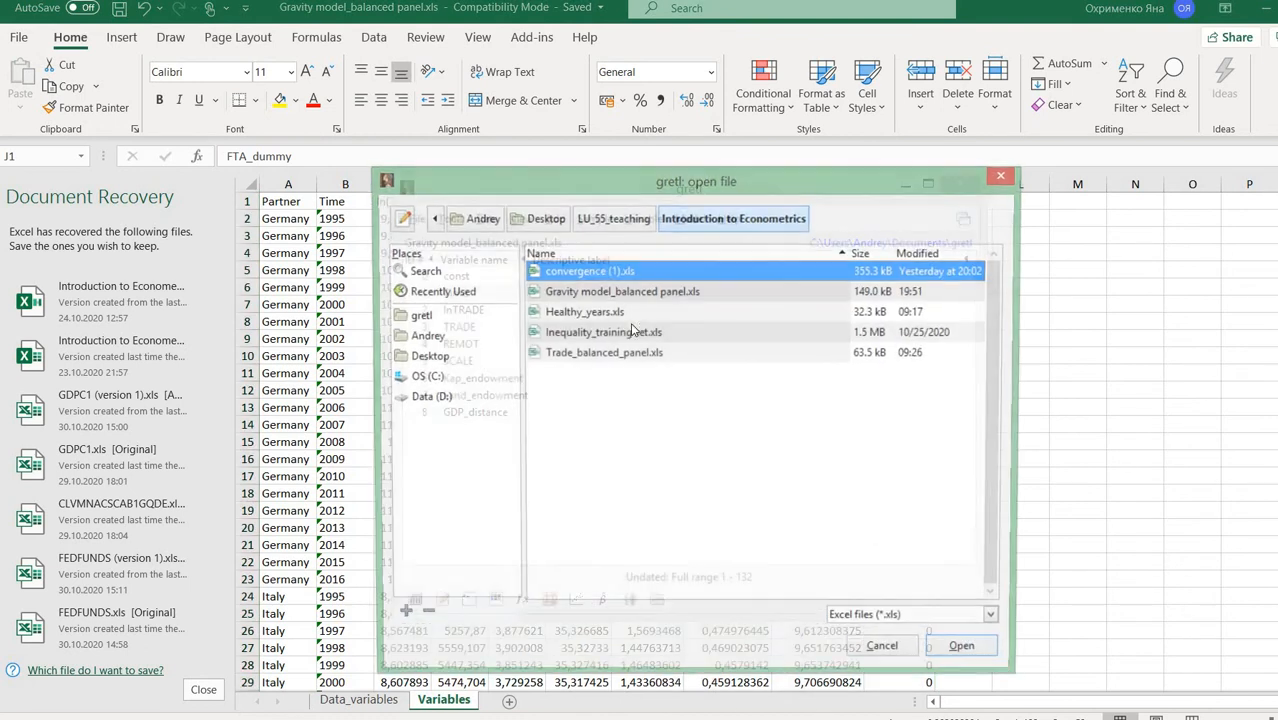
click(620, 294)
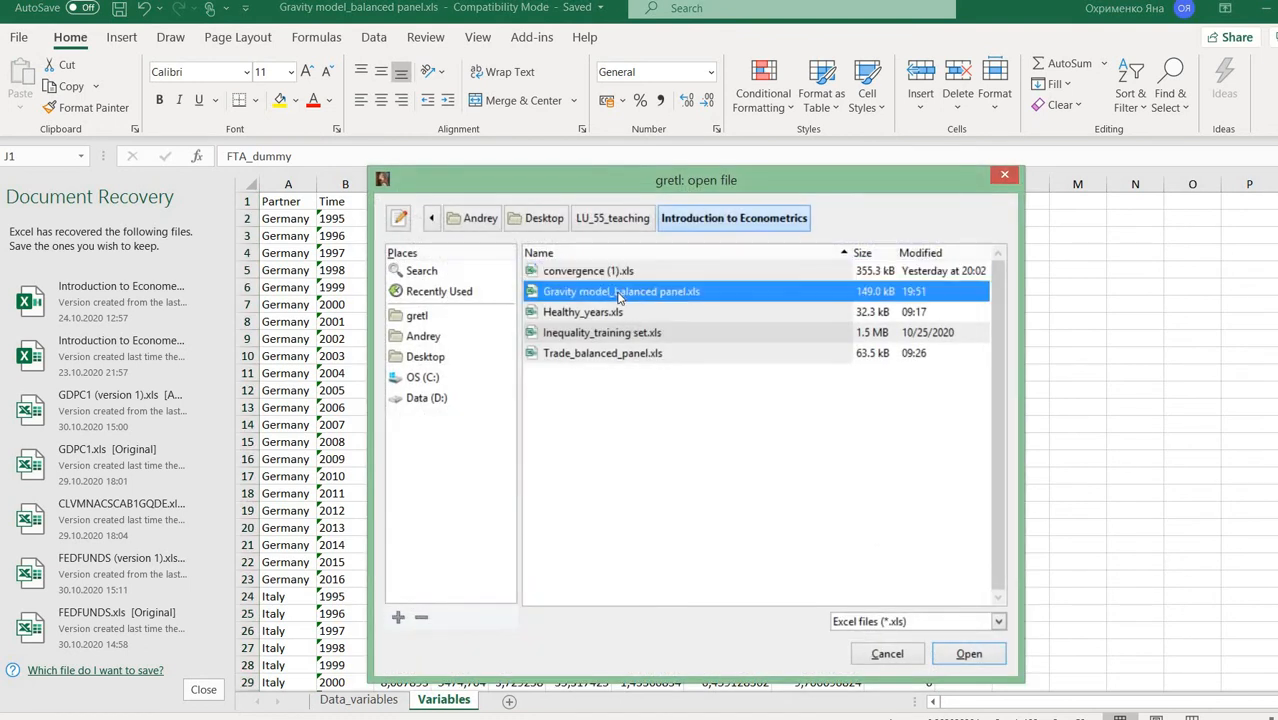
click(965, 655)
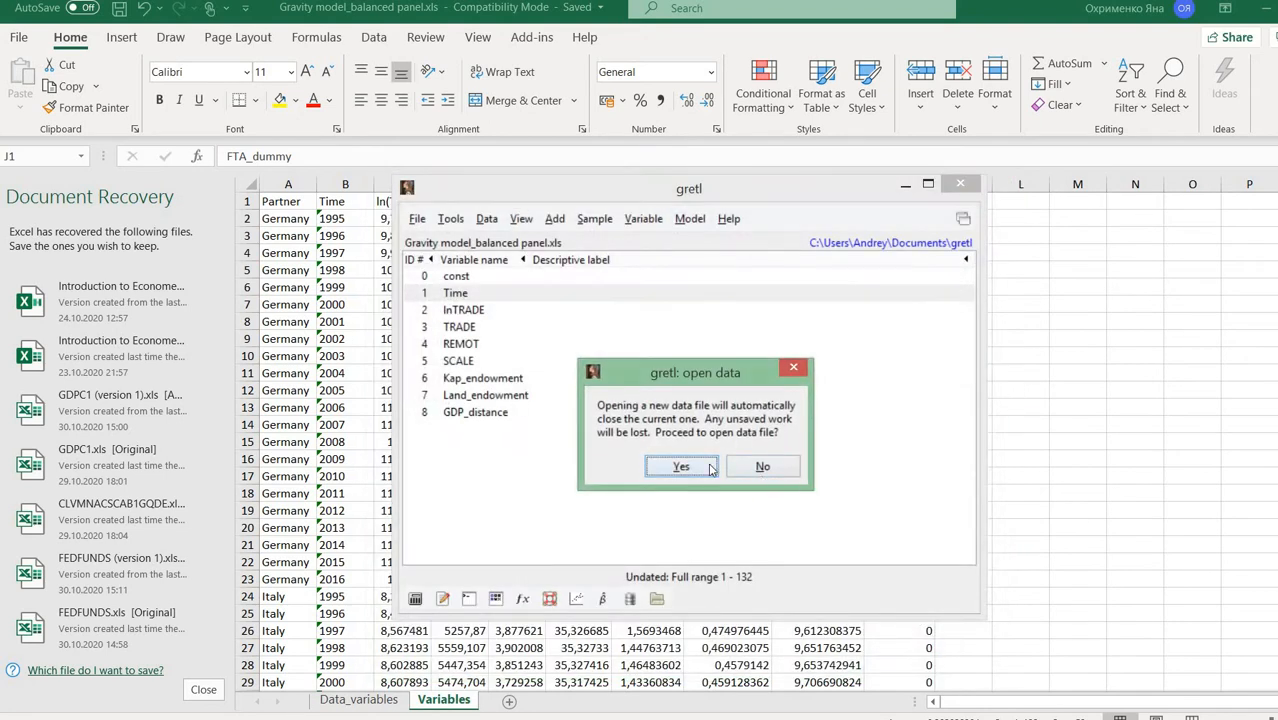
click(680, 467)
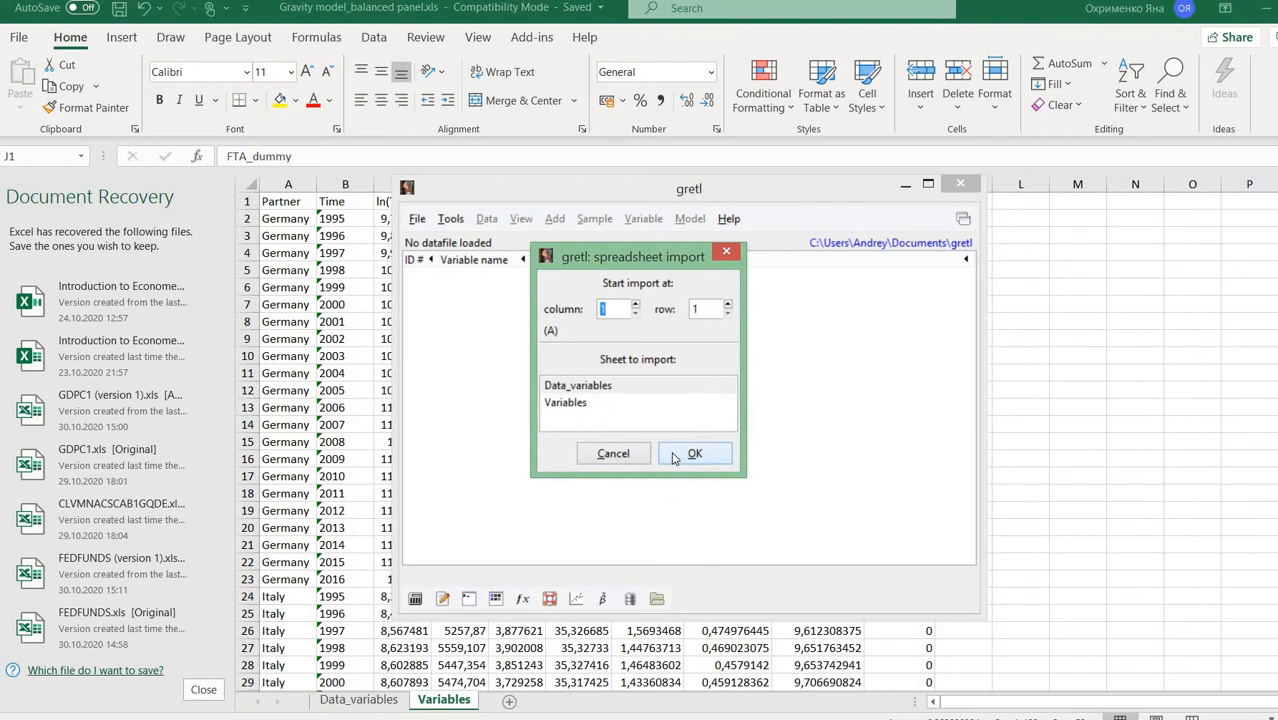
click(607, 403)
click(705, 454)
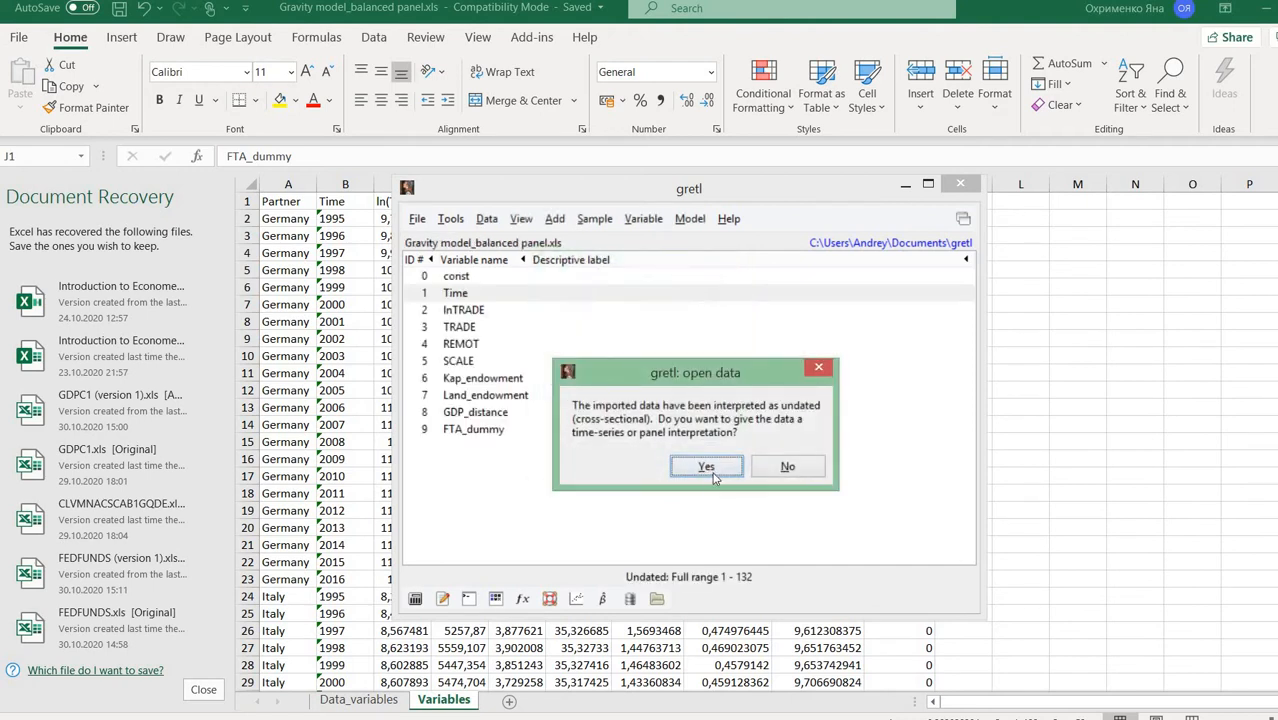
- Declare the data as a panel of 6 cross-sectional units by 22 time periods
click(710, 470)
click(645, 518)
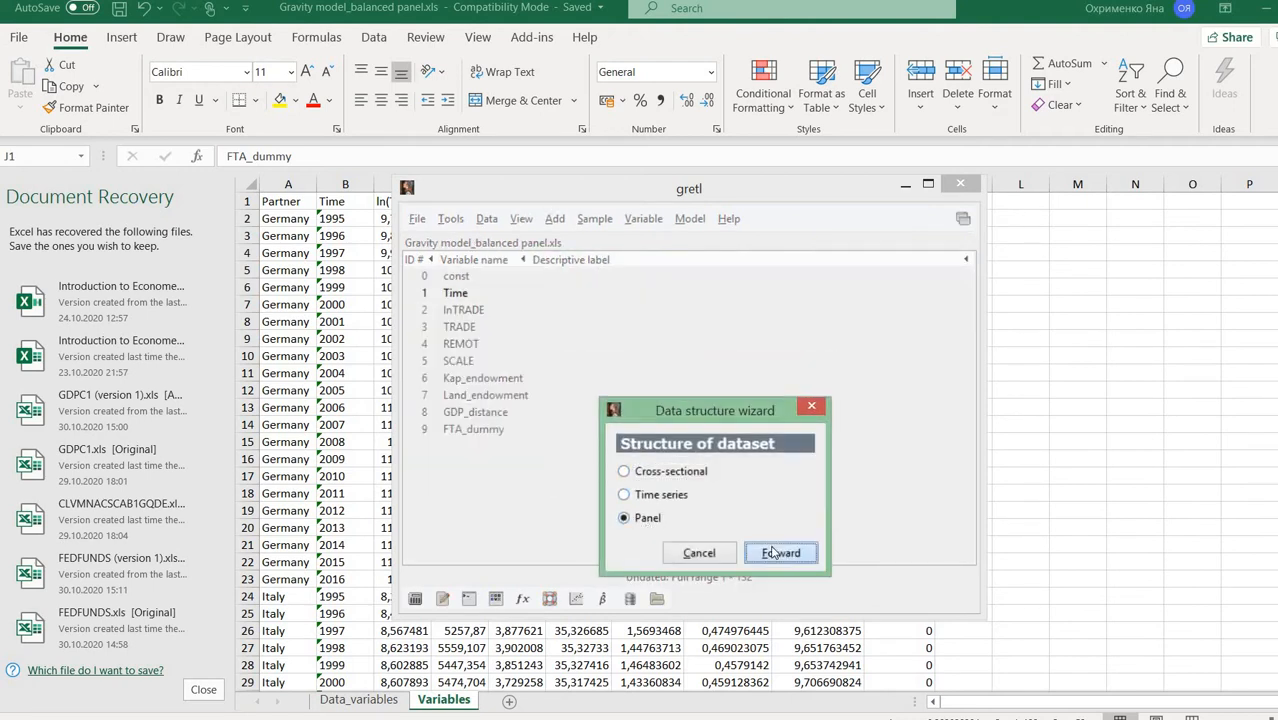
click(773, 554)
click(901, 559)
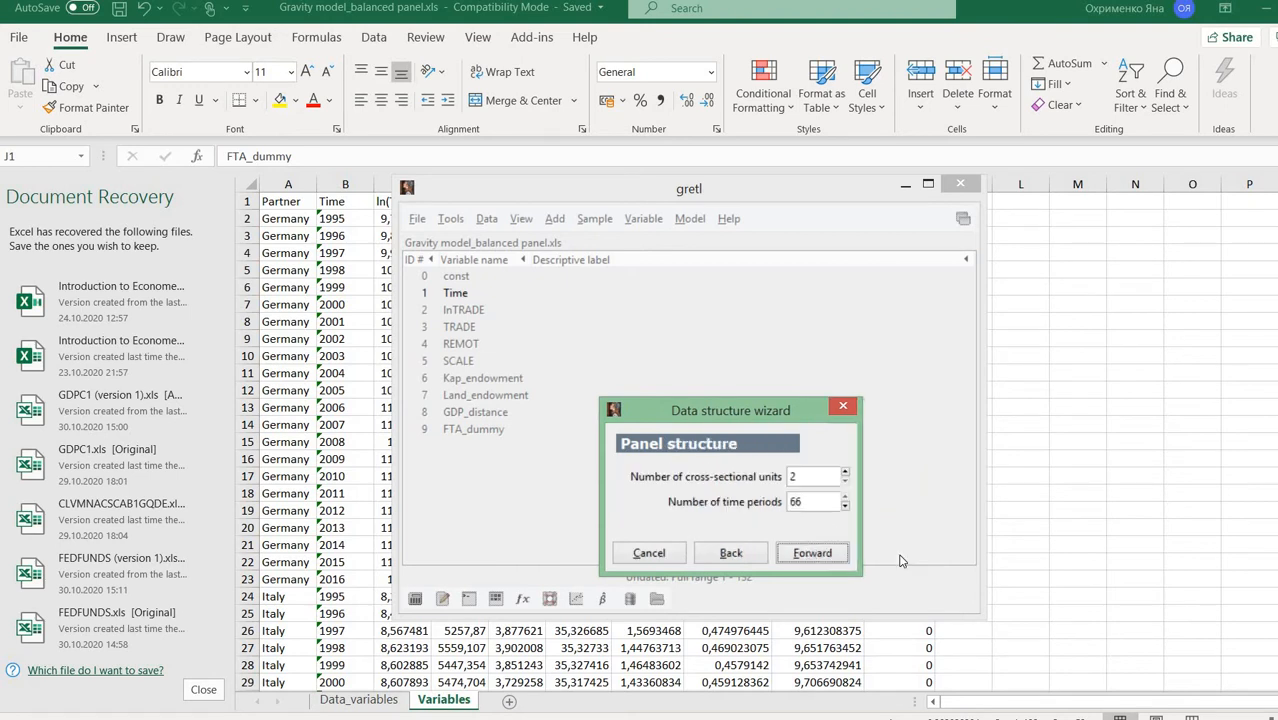
double_click(791, 478)
double_click(797, 502)
text(22)
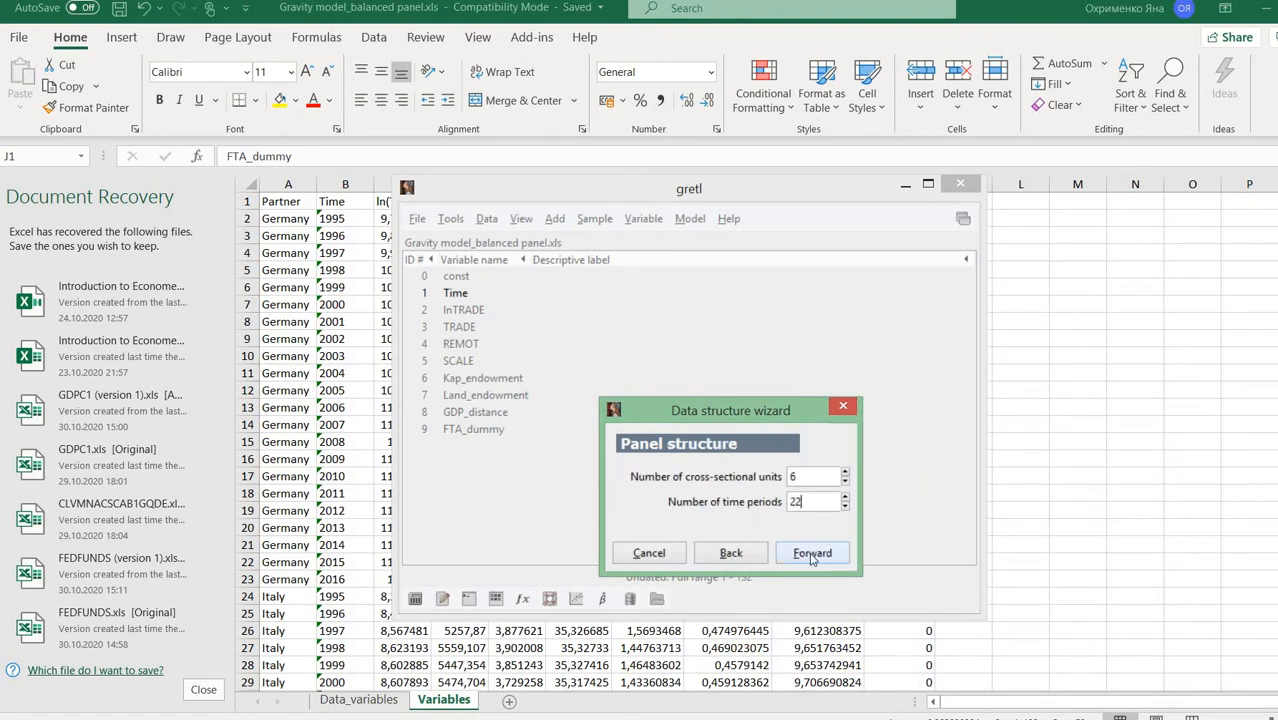
click(811, 555)
click(811, 556)
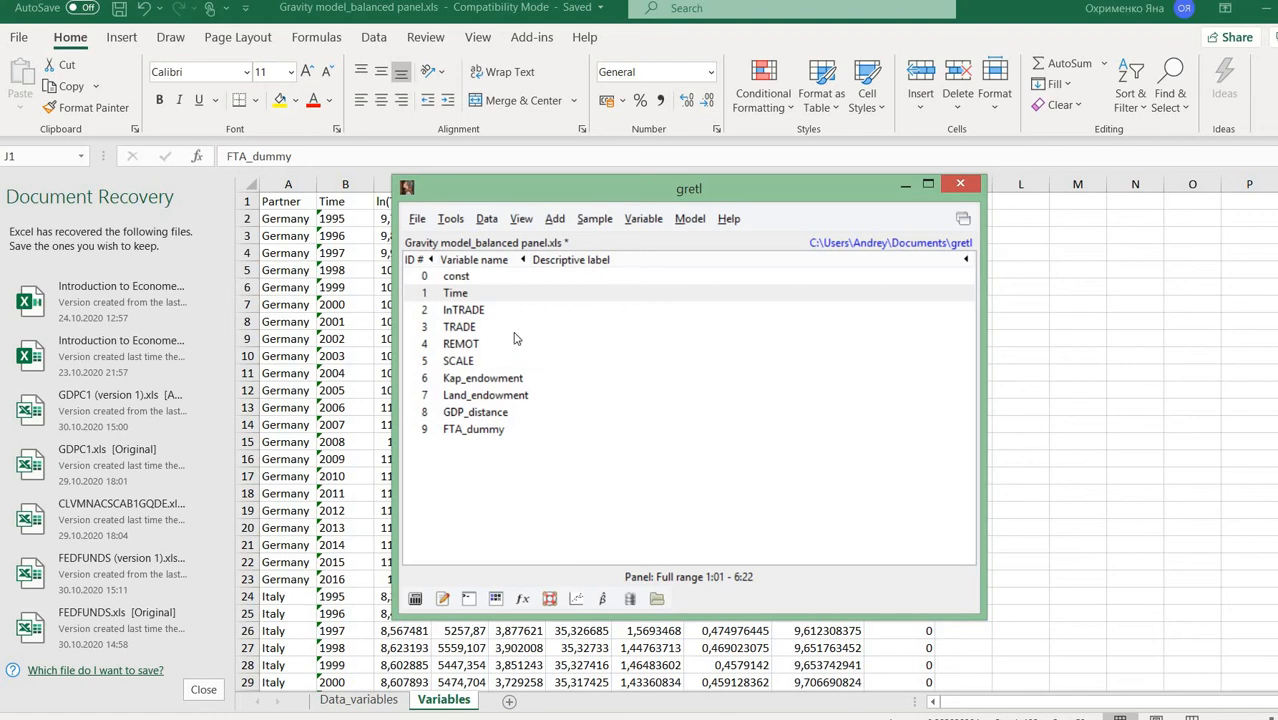
- Run OLS with lnTRADE as dependent and REMOT through FTA_dummy as regressors
click(688, 219)
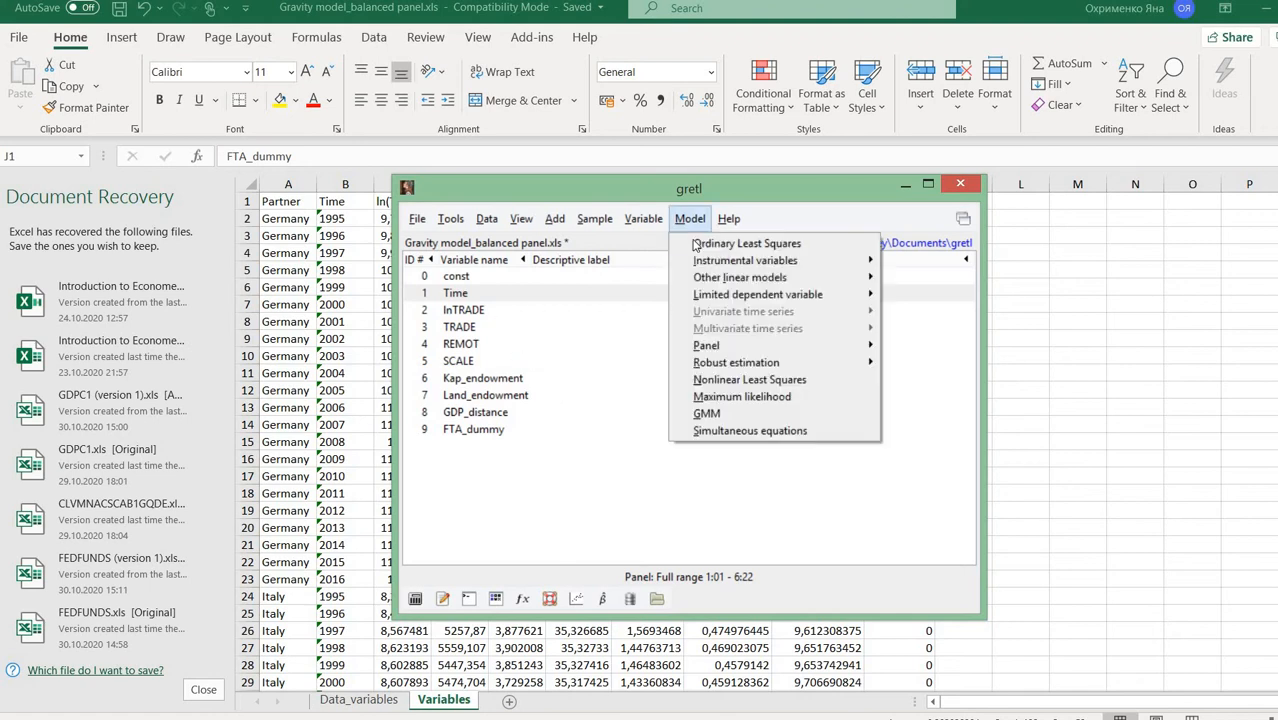
click(745, 243)
click(500, 230)
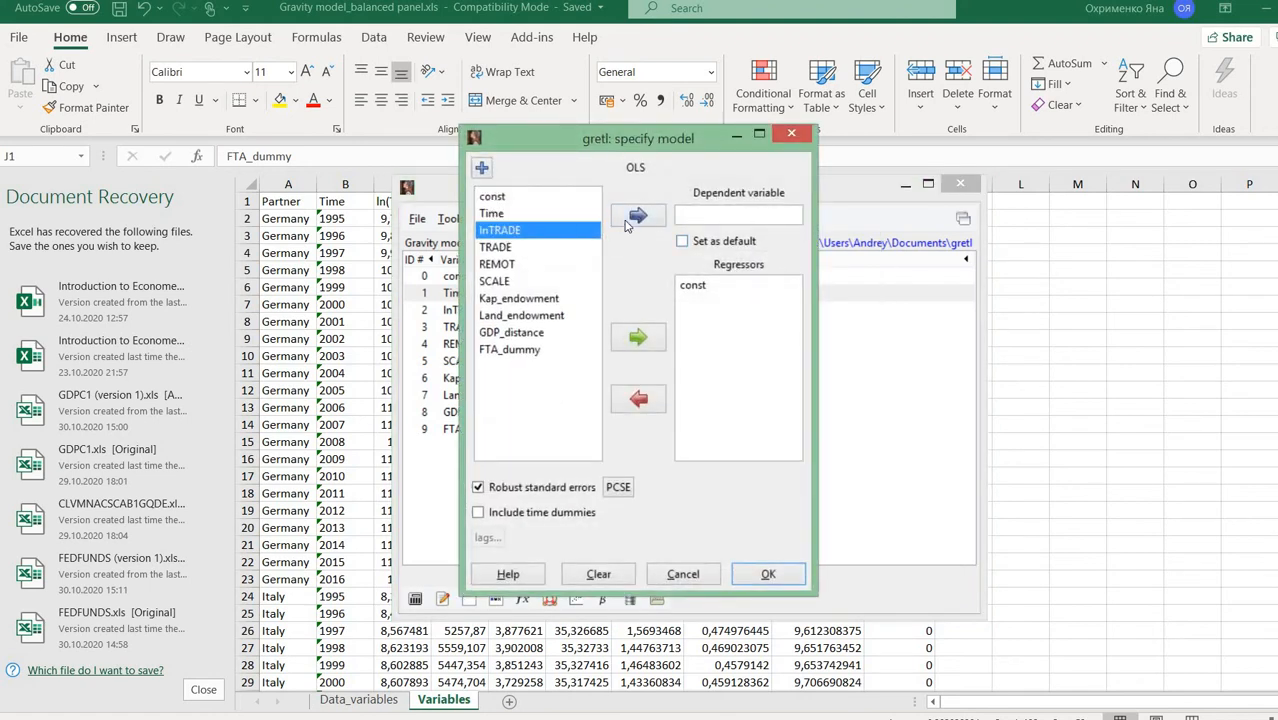
click(638, 215)
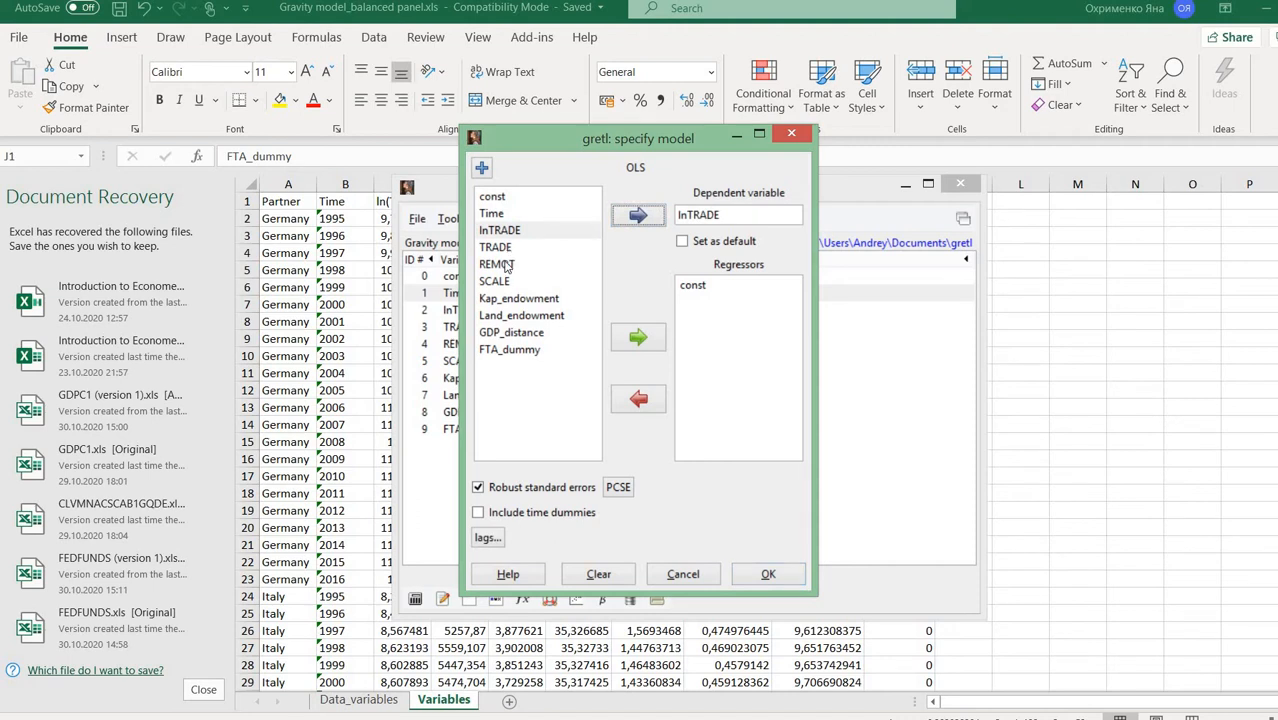
drag(503, 264, 530, 358)
click(636, 340)
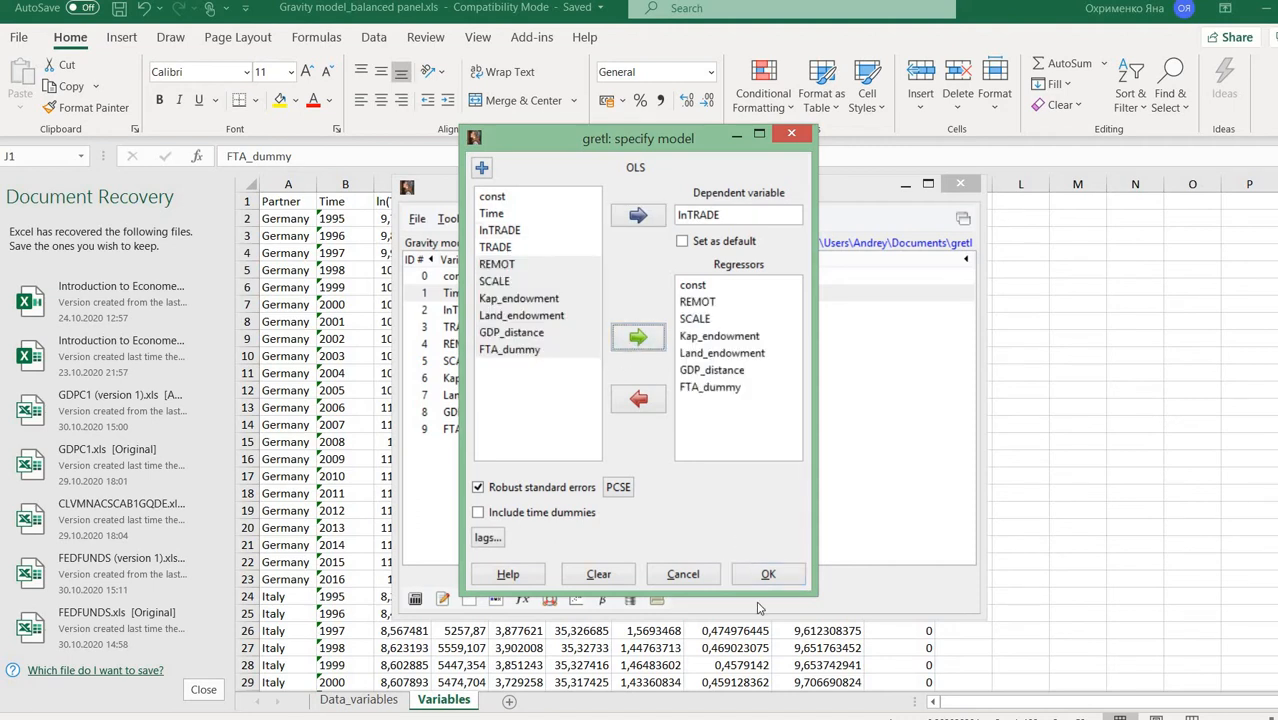
click(767, 574)
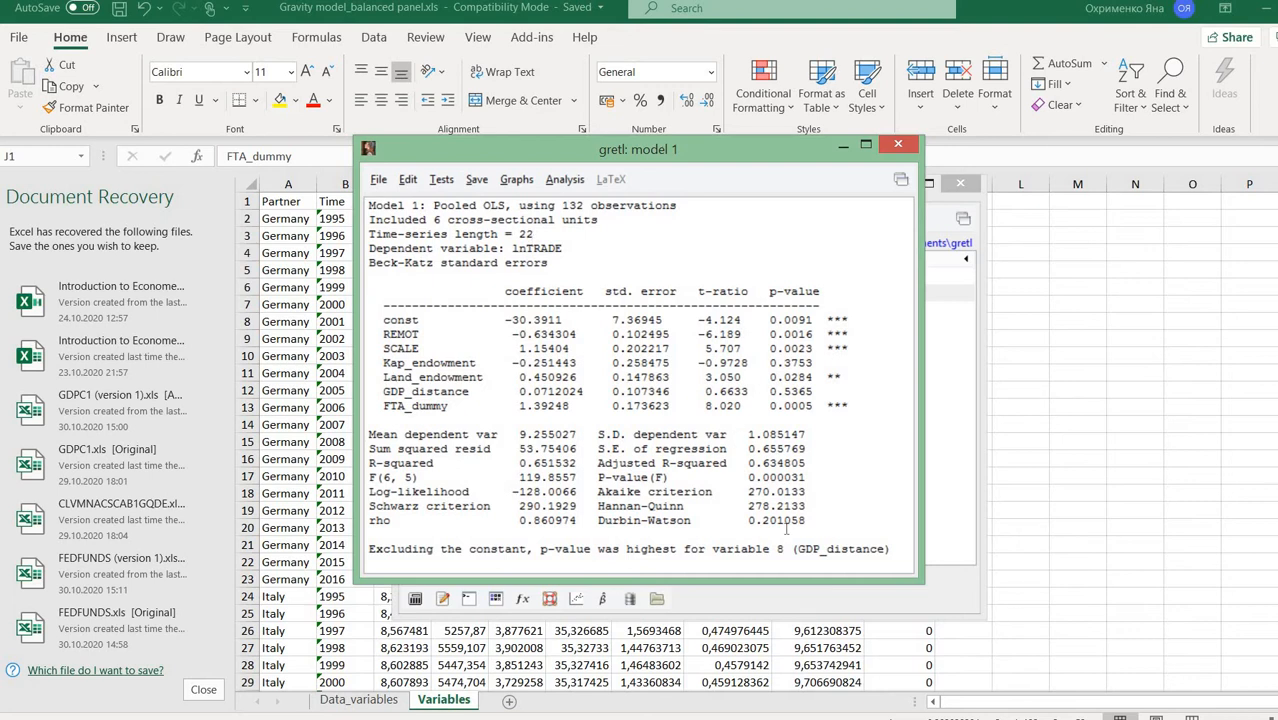
- Run model 1's groupwise heteroskedasticity test (chi-square 440.285), then close the test and model windows
click(441, 181)
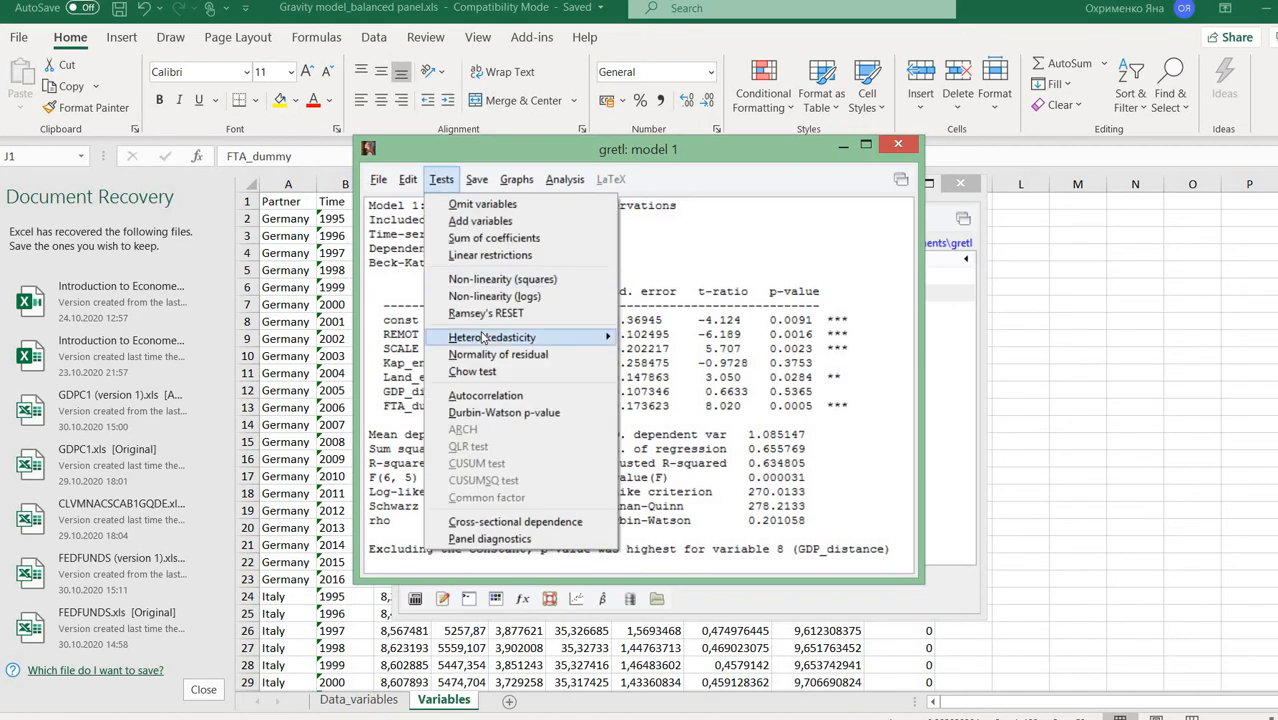
mouse_move(484, 337)
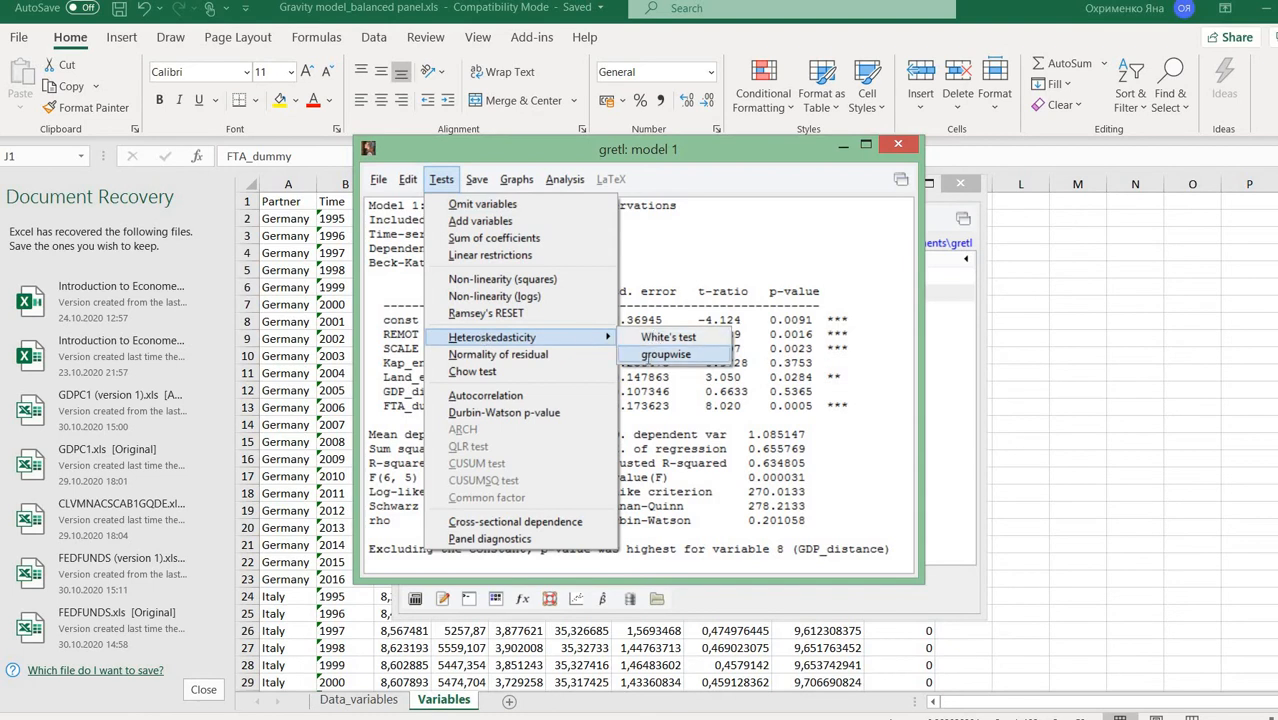
click(652, 355)
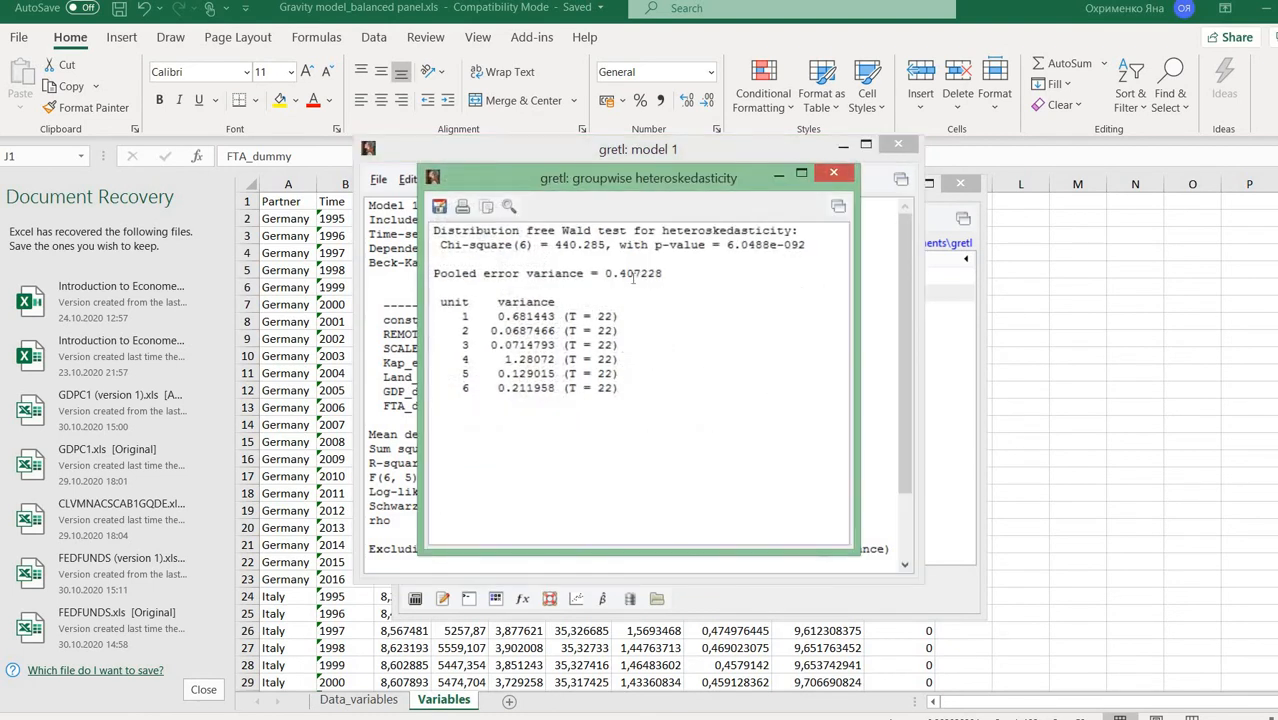
click(833, 173)
click(898, 146)
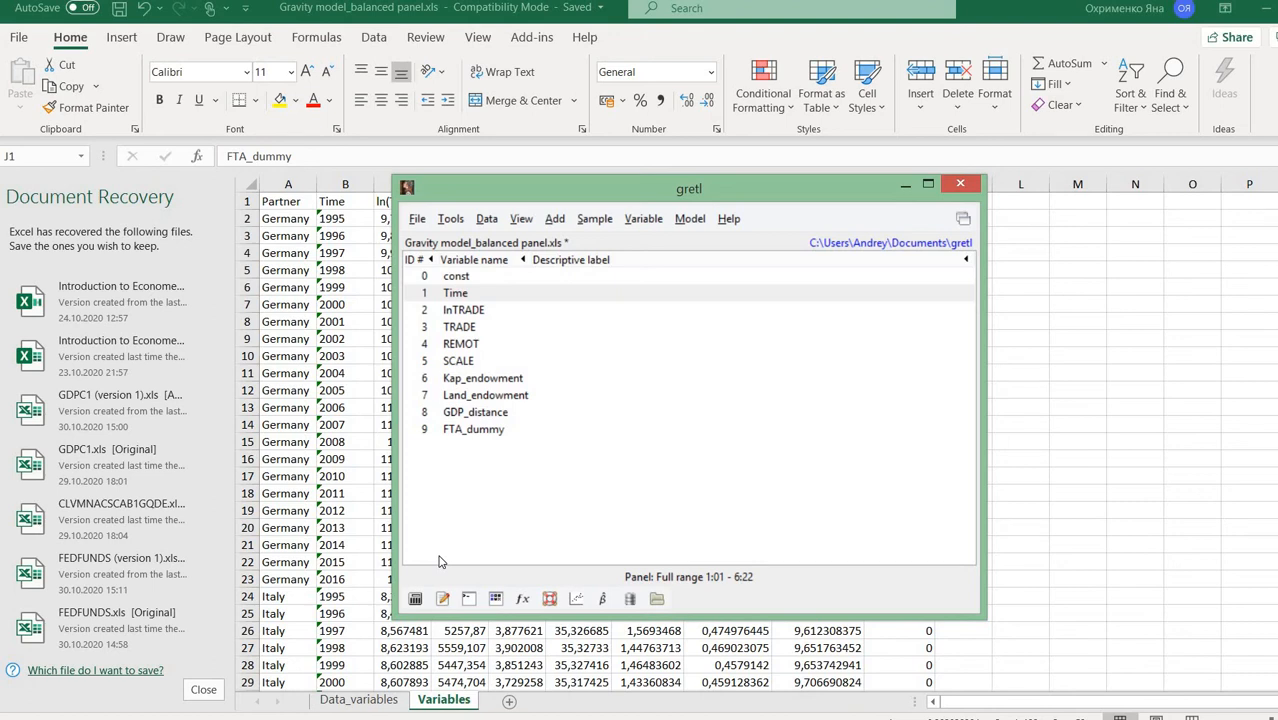
- Estimate a fixed-effects panel model with lnTRADE as dependent, then close the model 2 window
click(686, 219)
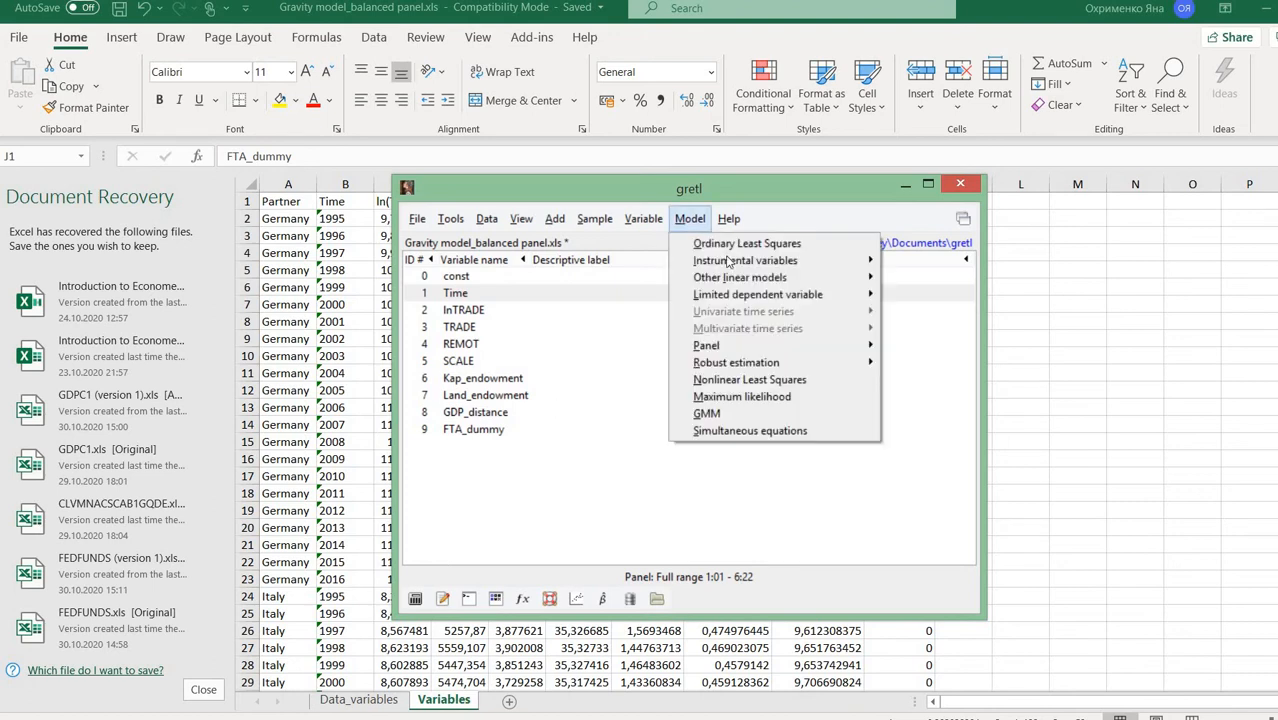
mouse_move(725, 345)
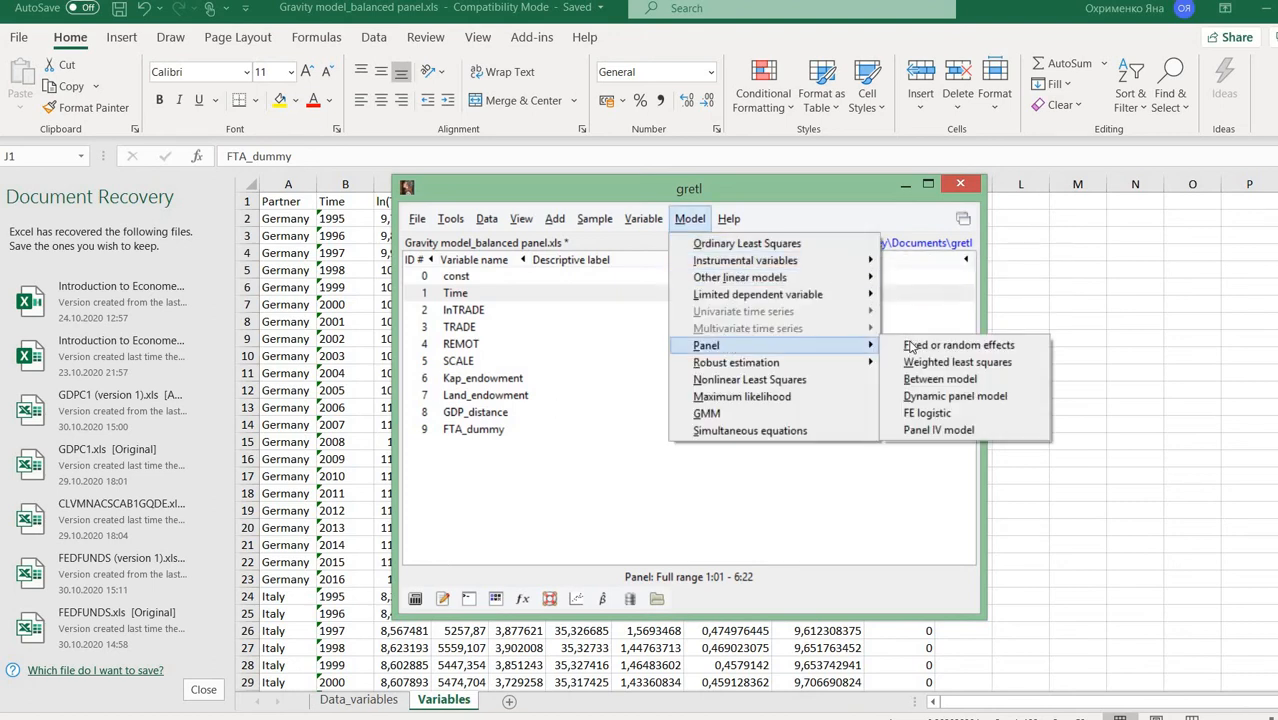
click(912, 347)
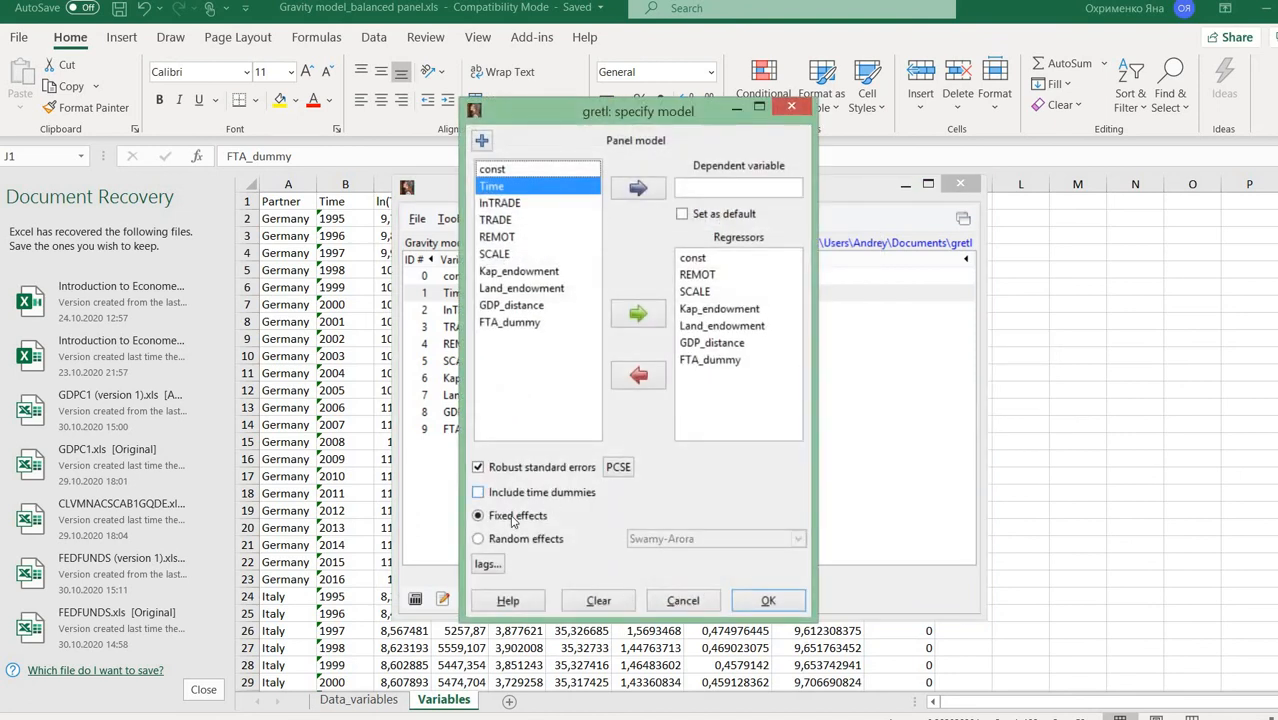
click(503, 203)
click(637, 188)
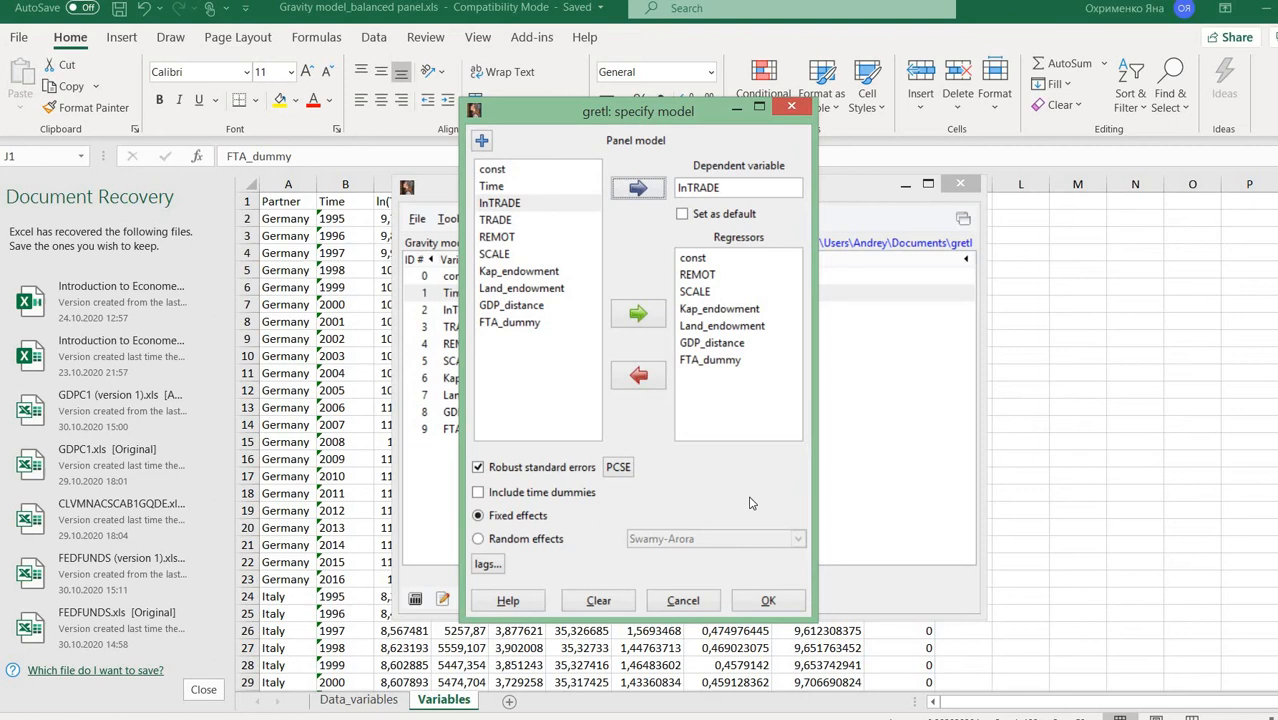
click(751, 606)
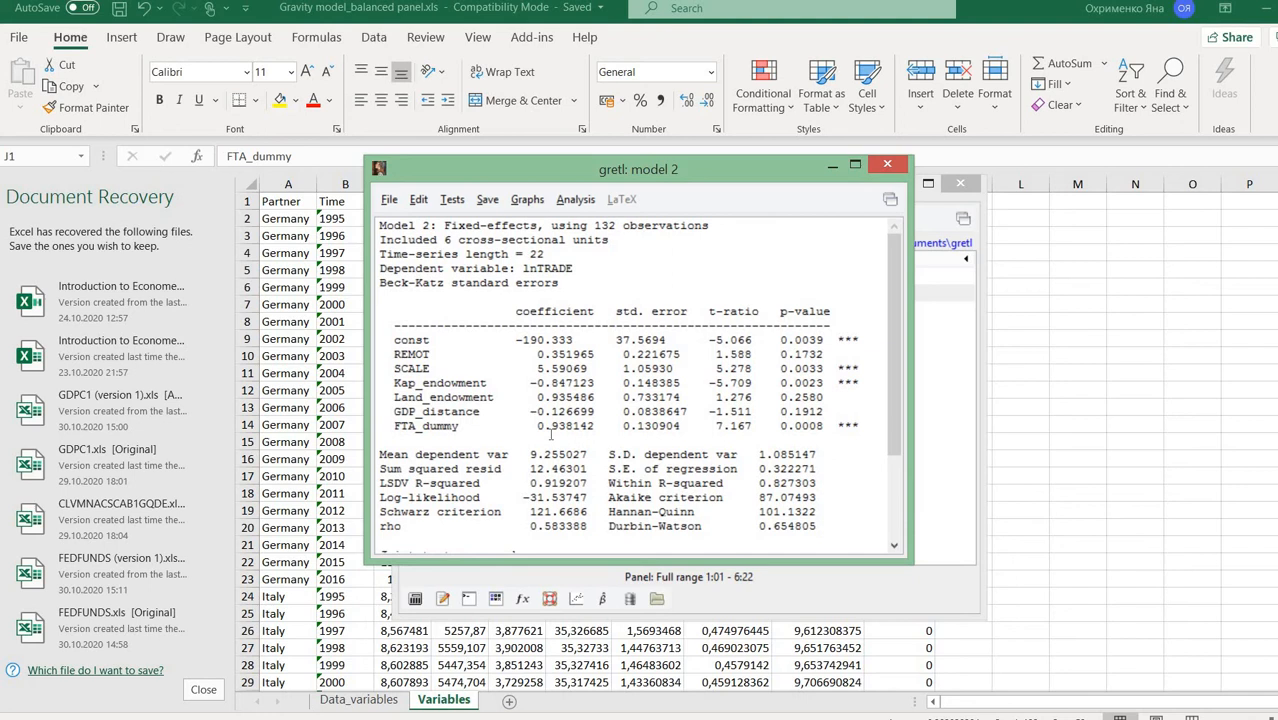
click(887, 165)
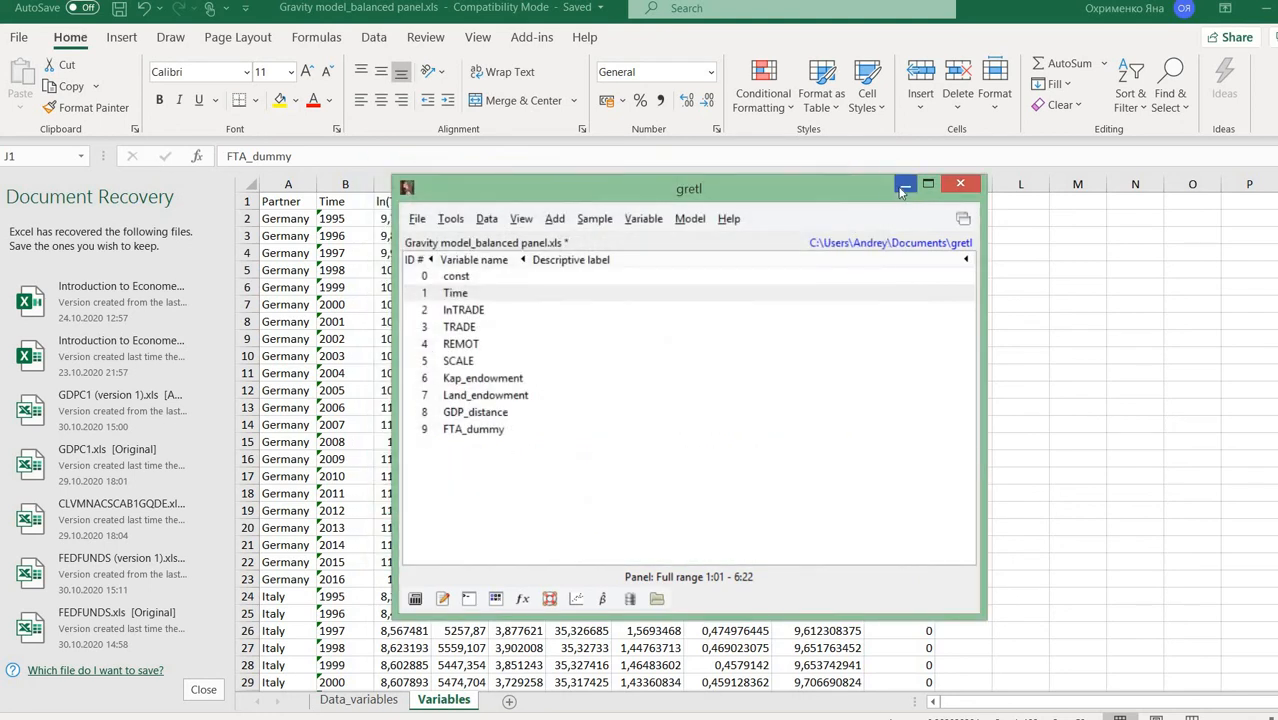
- Minimize gretl and select the FTA_dummy header in J1 of the Variables sheet
click(904, 187)
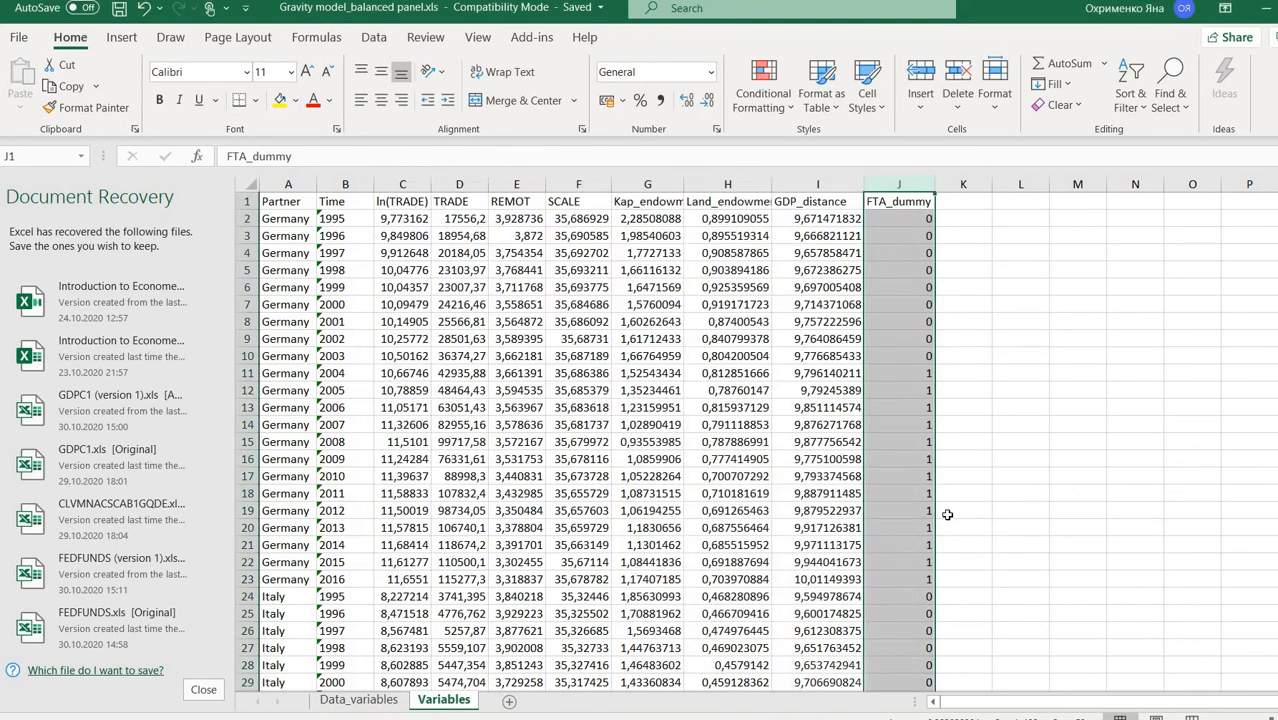
click(852, 456)
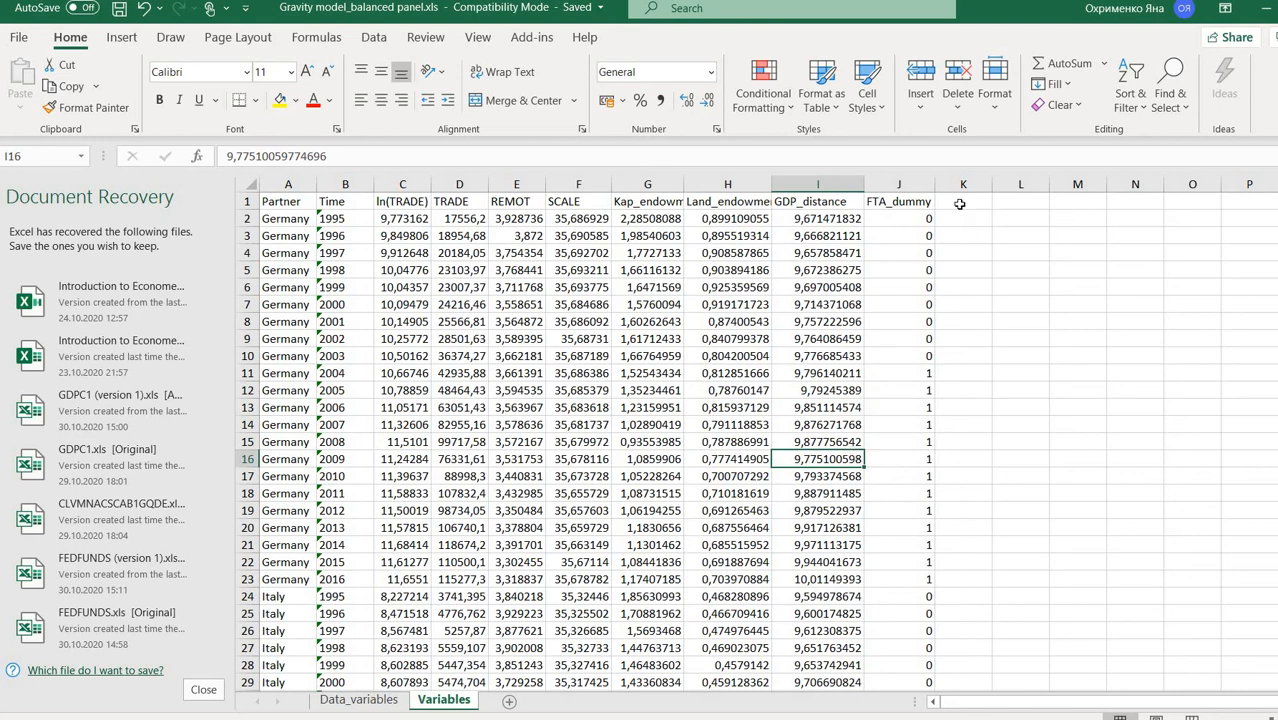
click(906, 202)
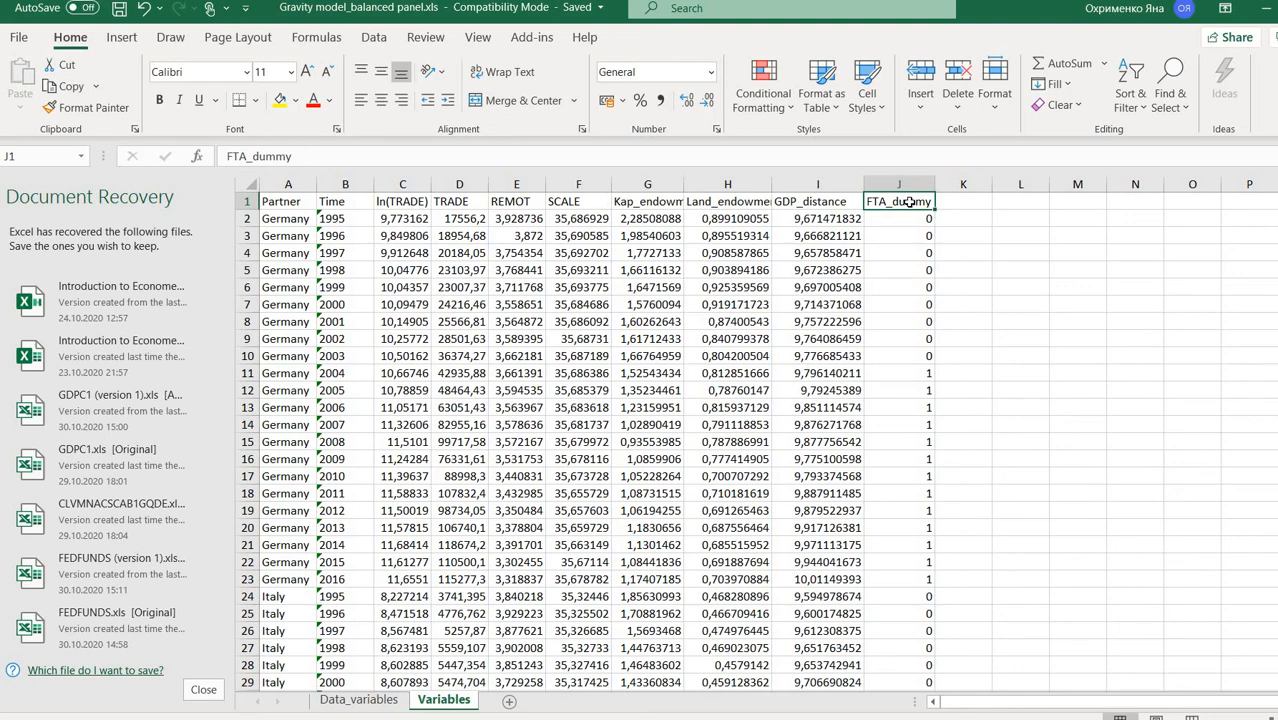
- Scroll through the Variables sheet to review the FTA_dummy 0/1 values by country
scroll(775, 296, down, 16)
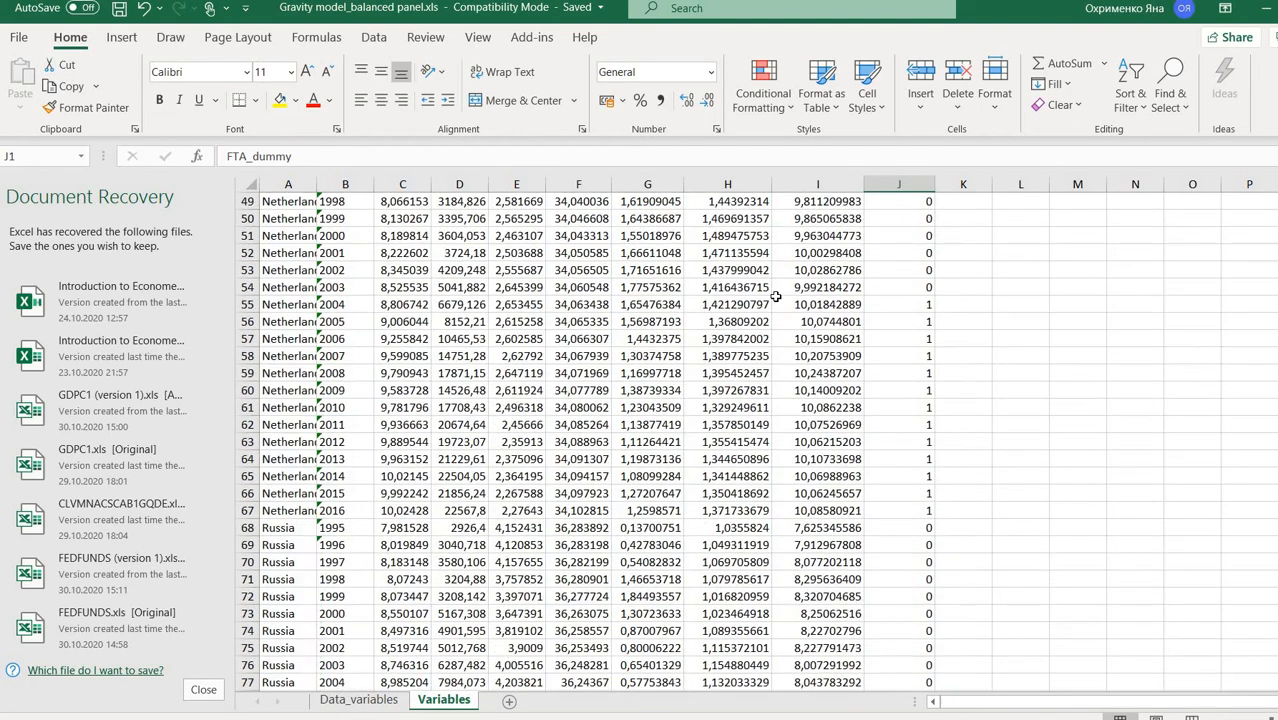
scroll(775, 296, down, 7)
scroll(775, 296, up, 20)
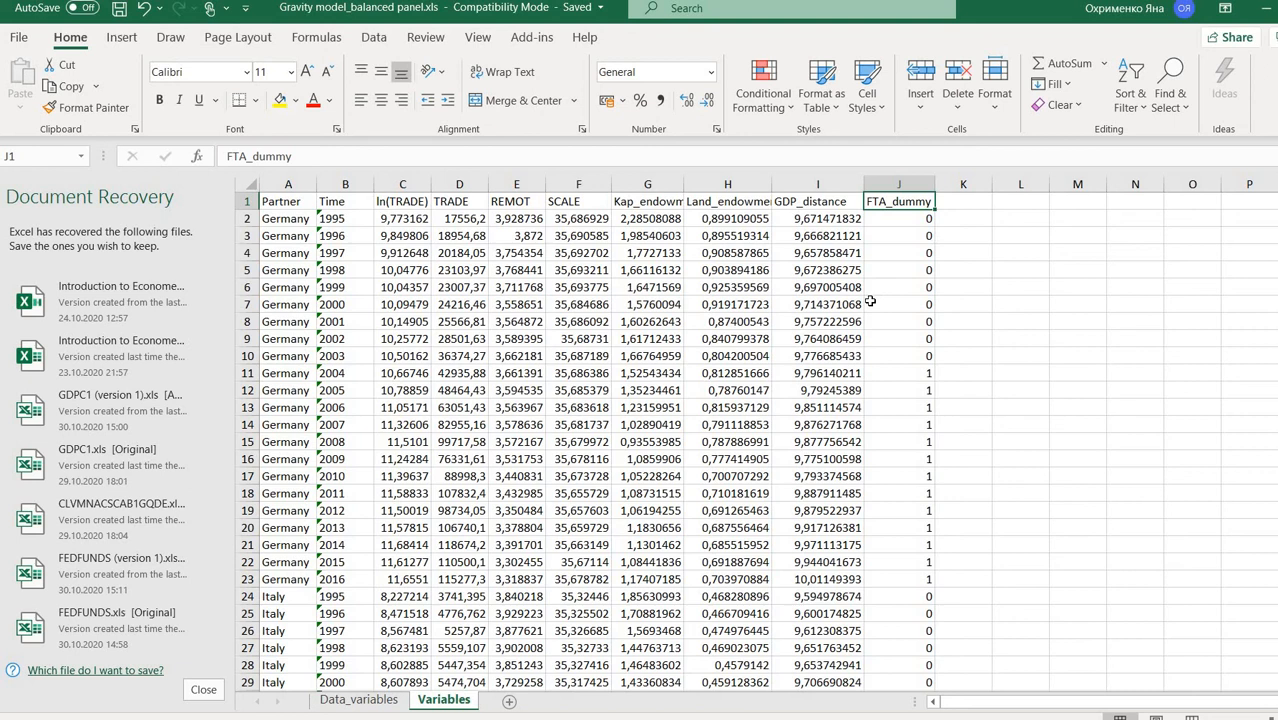
scroll(438, 350, down, 20)
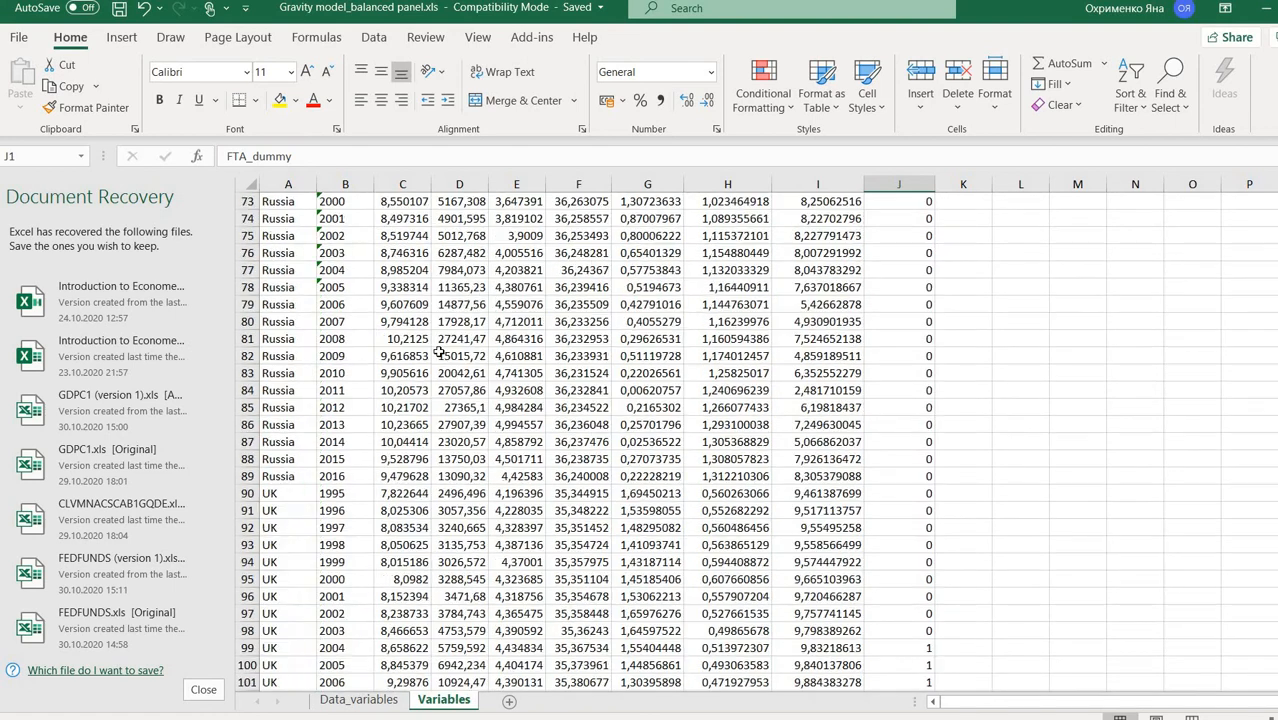
scroll(438, 350, down, 7)
scroll(438, 350, up, 20)
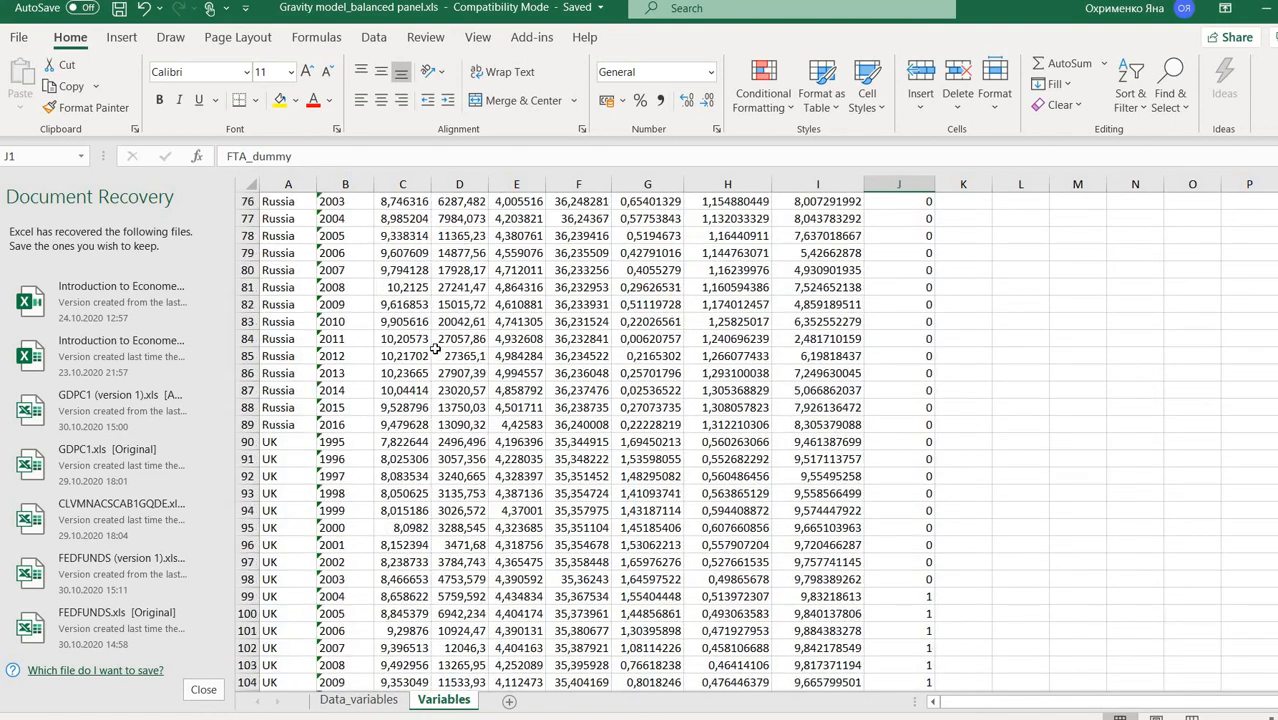
scroll(436, 348, up, 2)
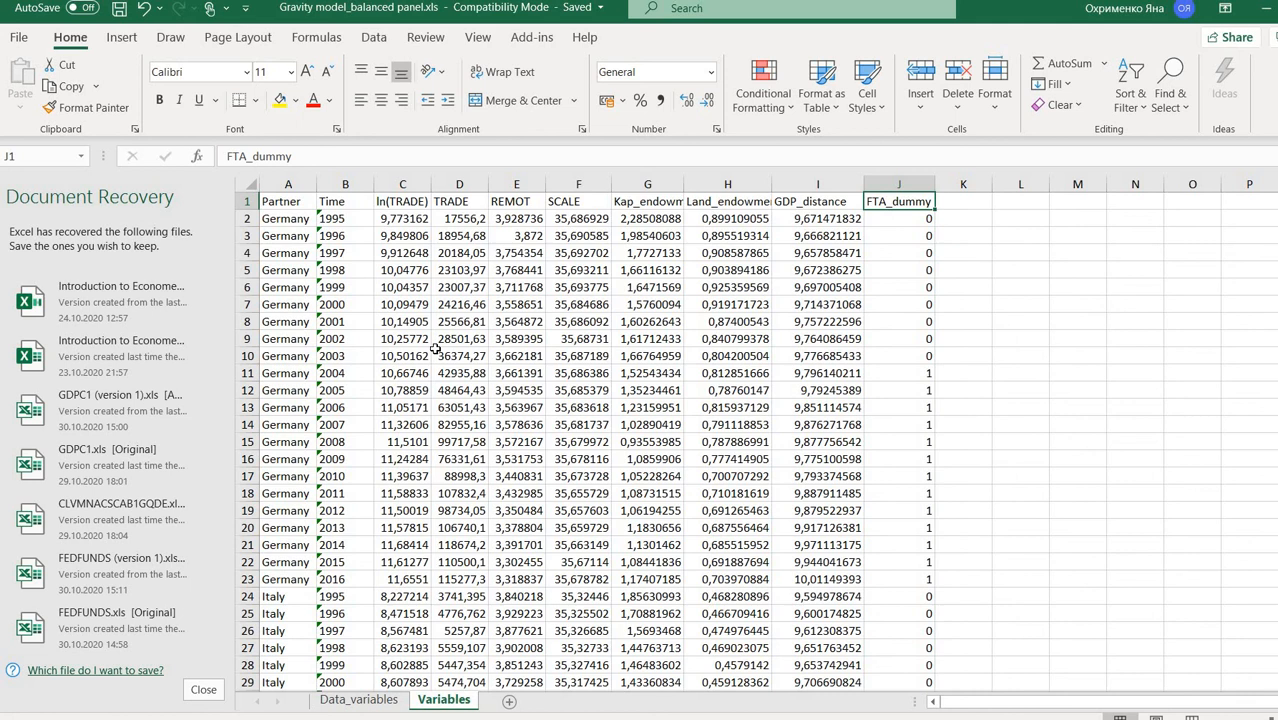
scroll(434, 360, down, 13)
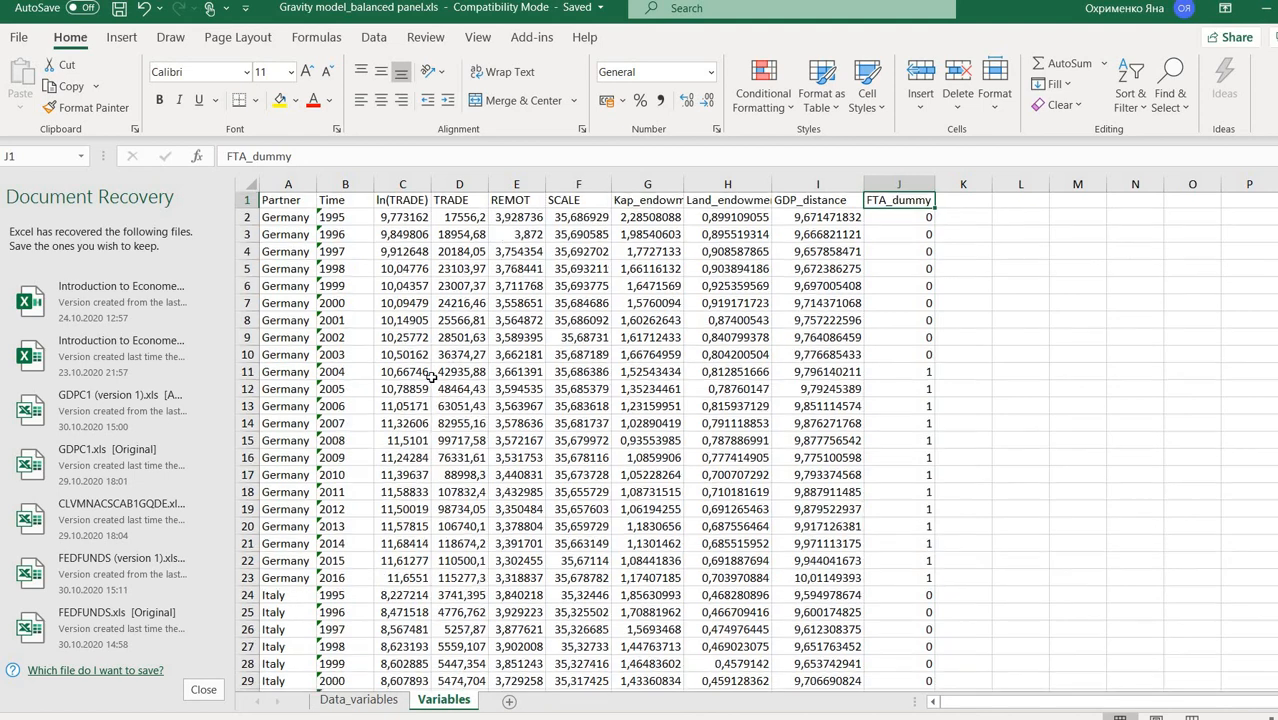
scroll(432, 407, down, 19)
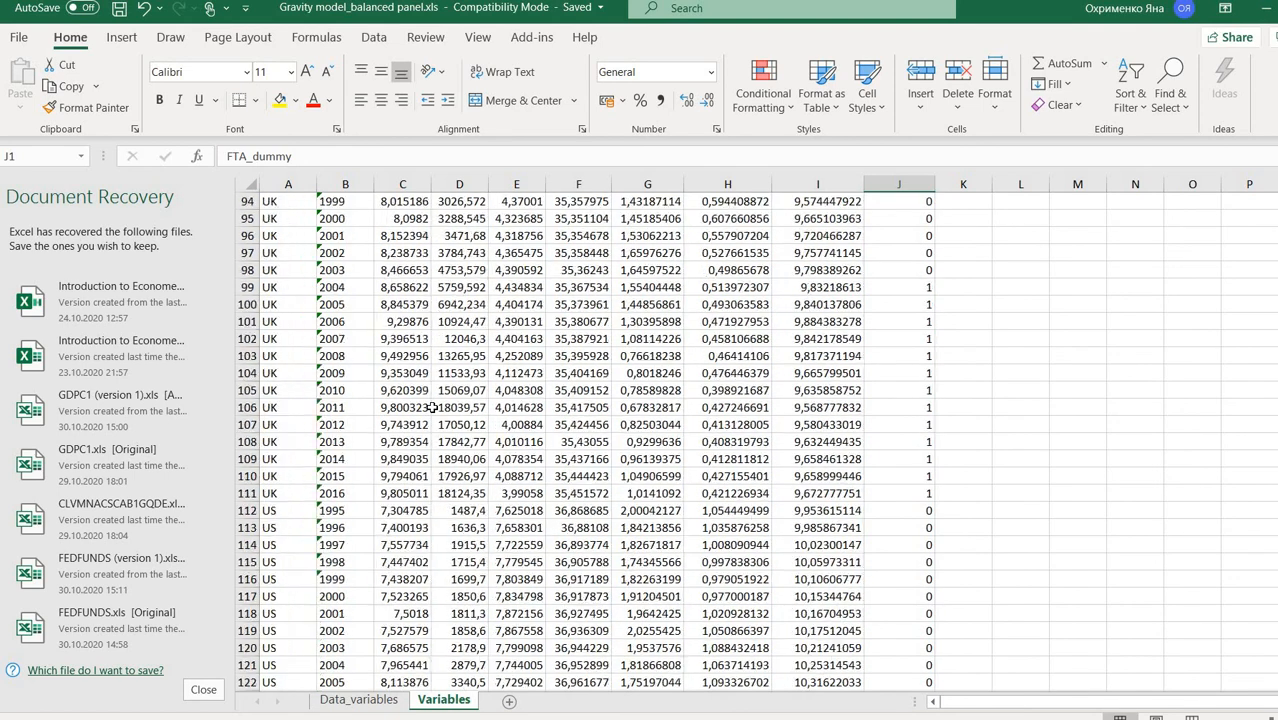
scroll(432, 407, up, 18)
scroll(432, 407, up, 14)
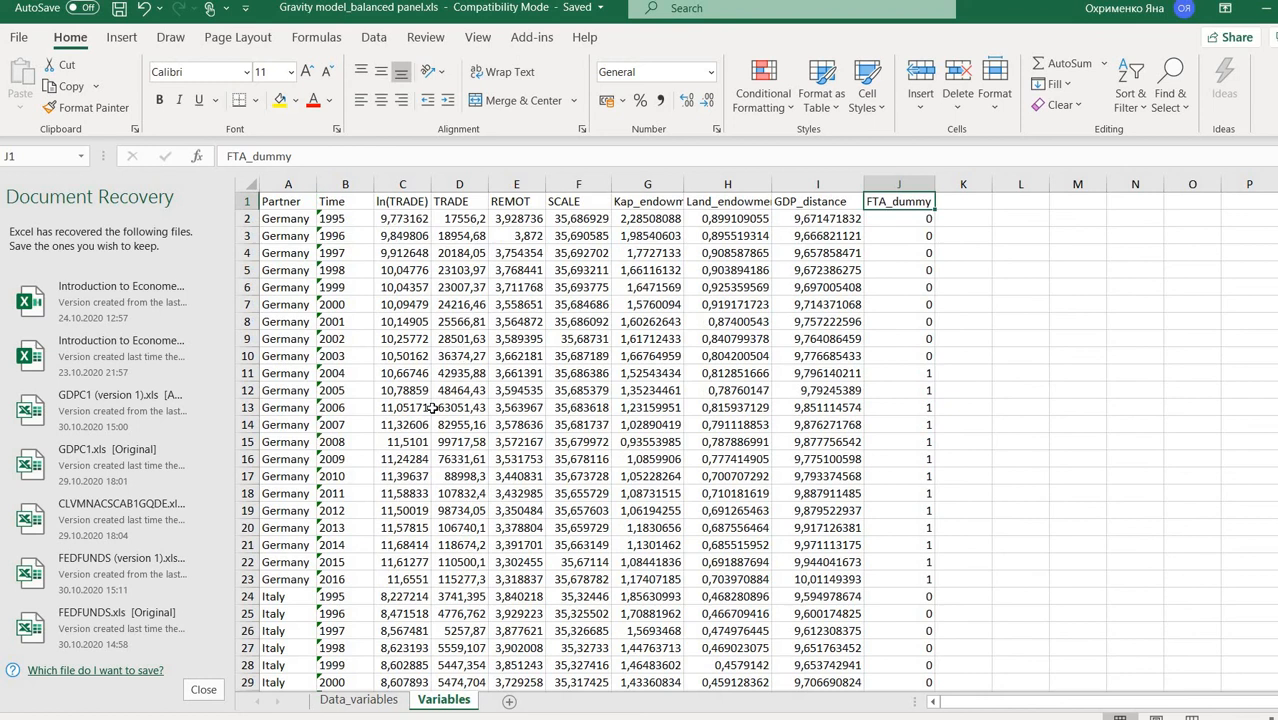